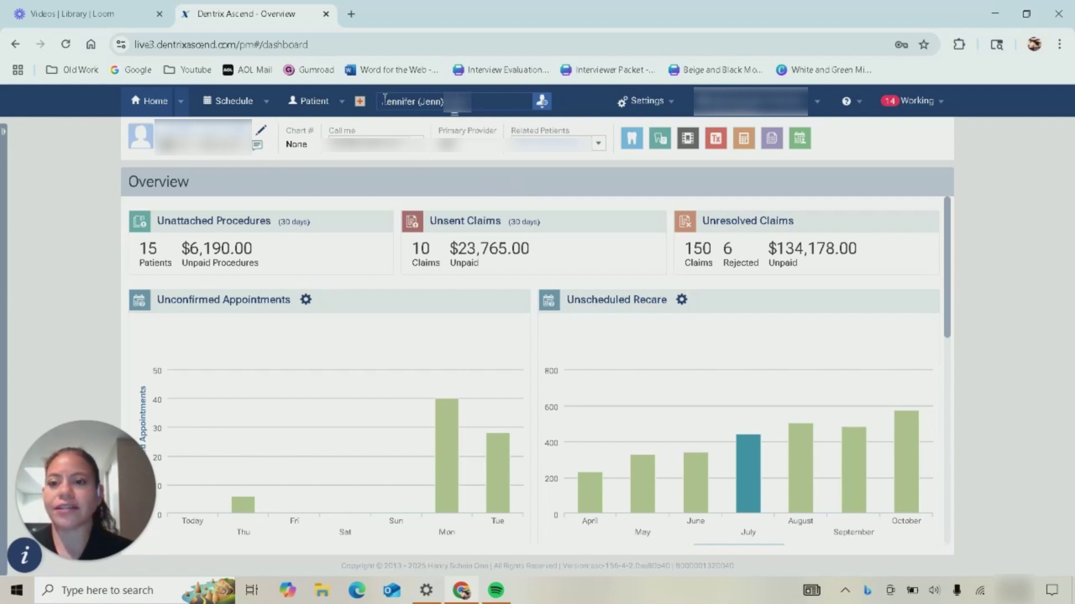
- Open the patient's Chart from the Patient menu, select tooth 4, and dismiss the procedure picker
{"action": "left_click", "coordinate": [343, 104]}
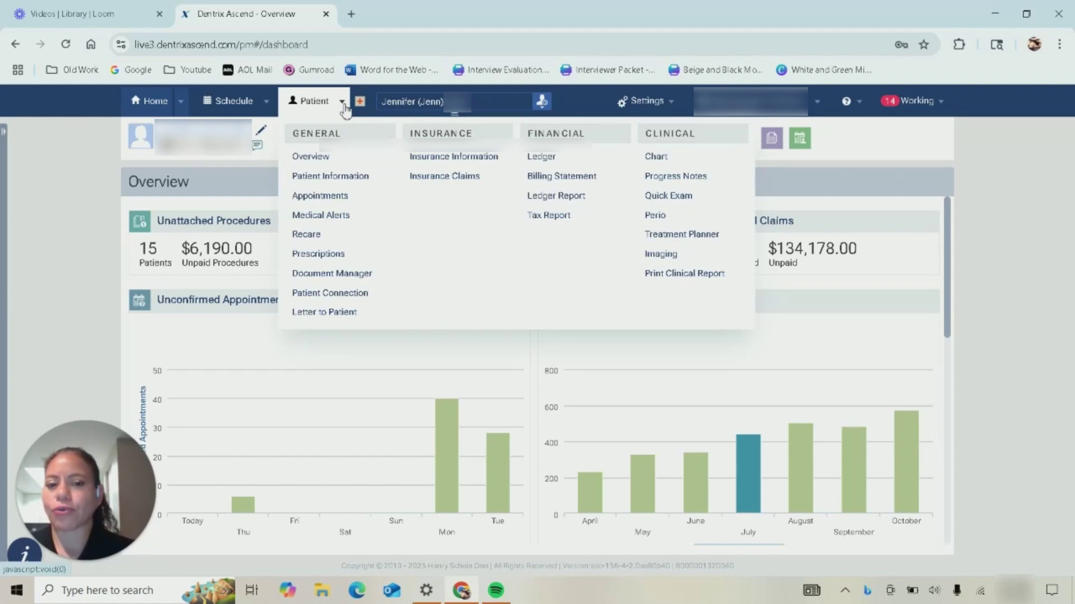
{"action": "left_click", "coordinate": [648, 162]}
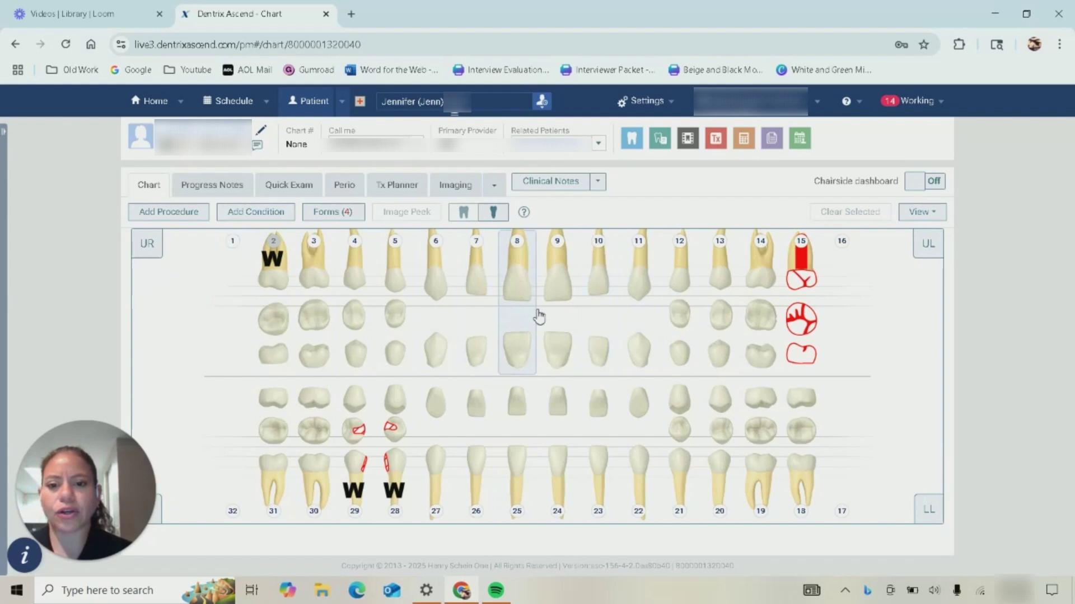
{"action": "left_click", "coordinate": [364, 292]}
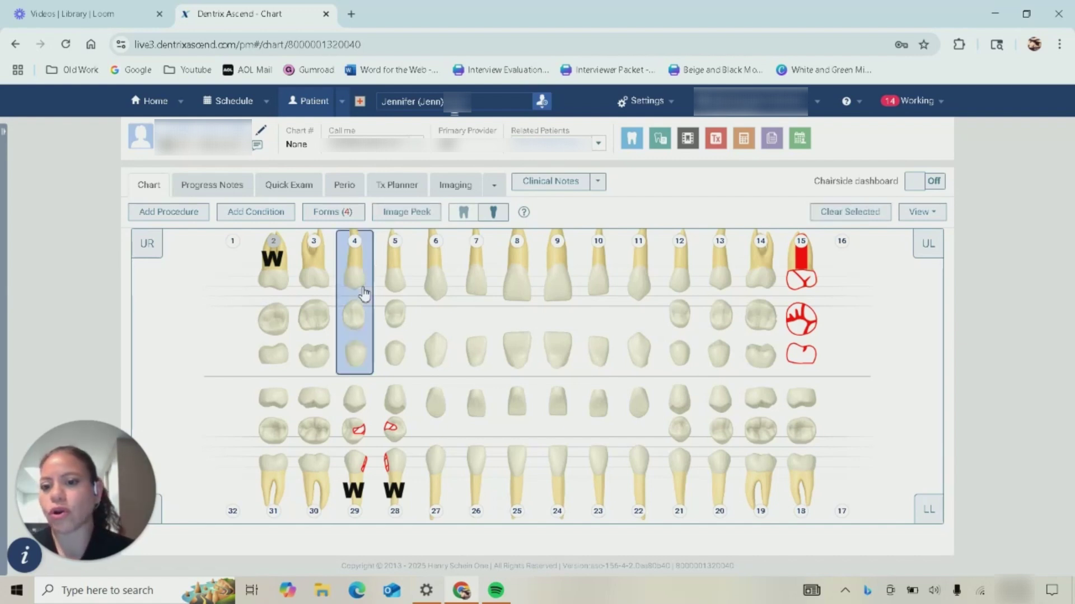
{"action": "left_click", "coordinate": [170, 218]}
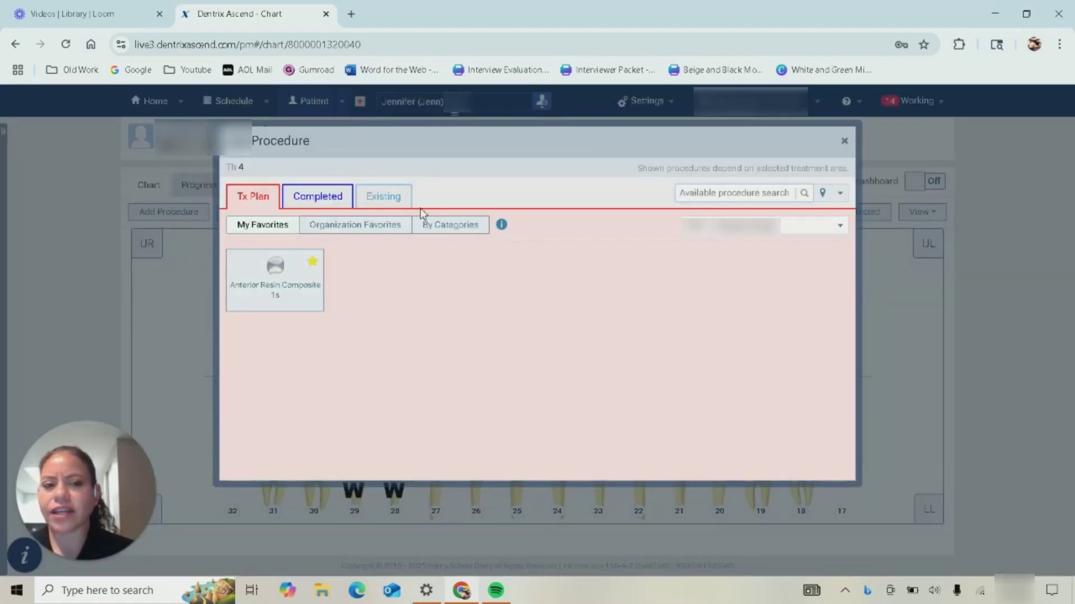
{"action": "left_click", "coordinate": [844, 143]}
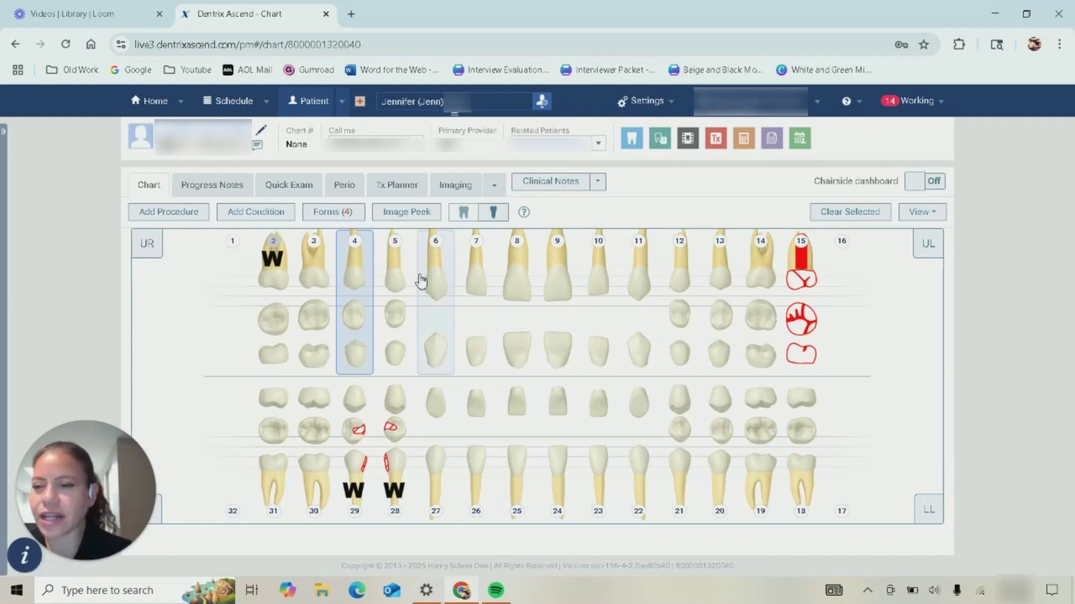
- Select tooth 8 and search its procedures for 'crown', briefly trying code 2740 instead
{"action": "left_click", "coordinate": [508, 286]}
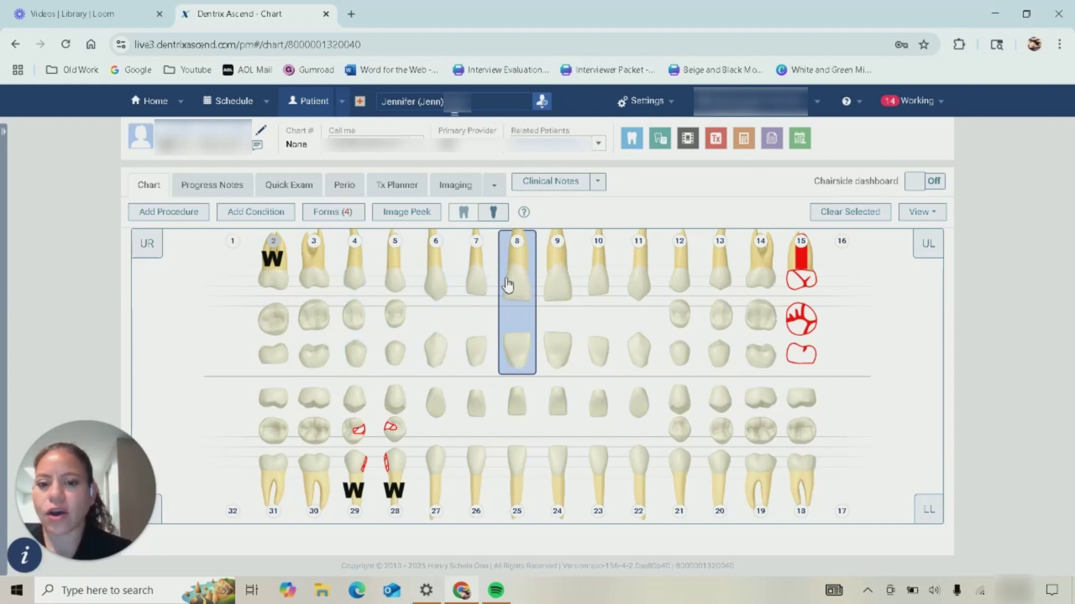
{"action": "left_click", "coordinate": [188, 216]}
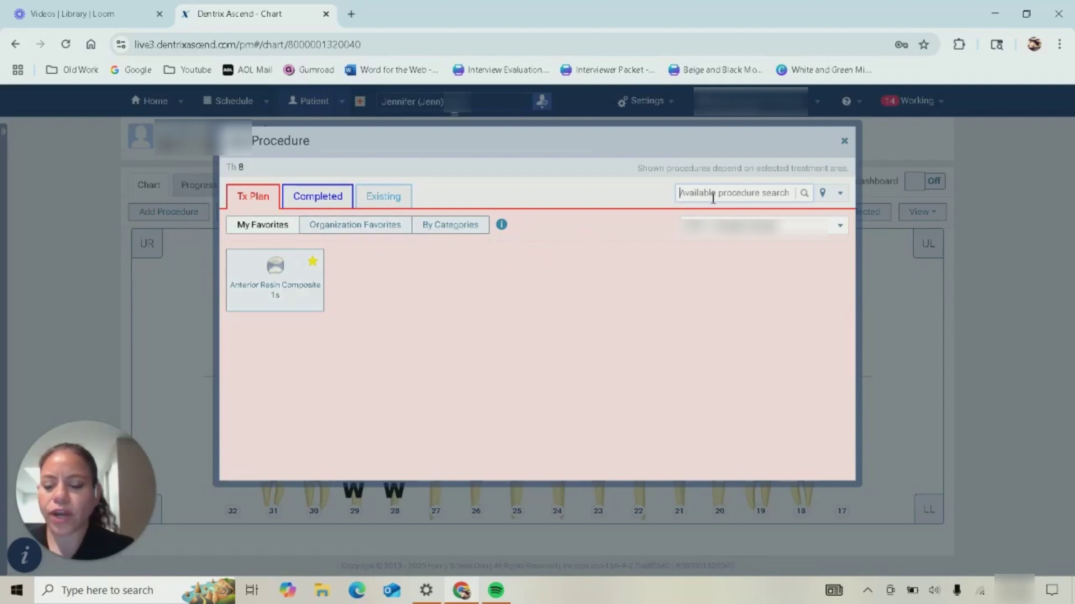
{"action": "type", "text": "crown"}
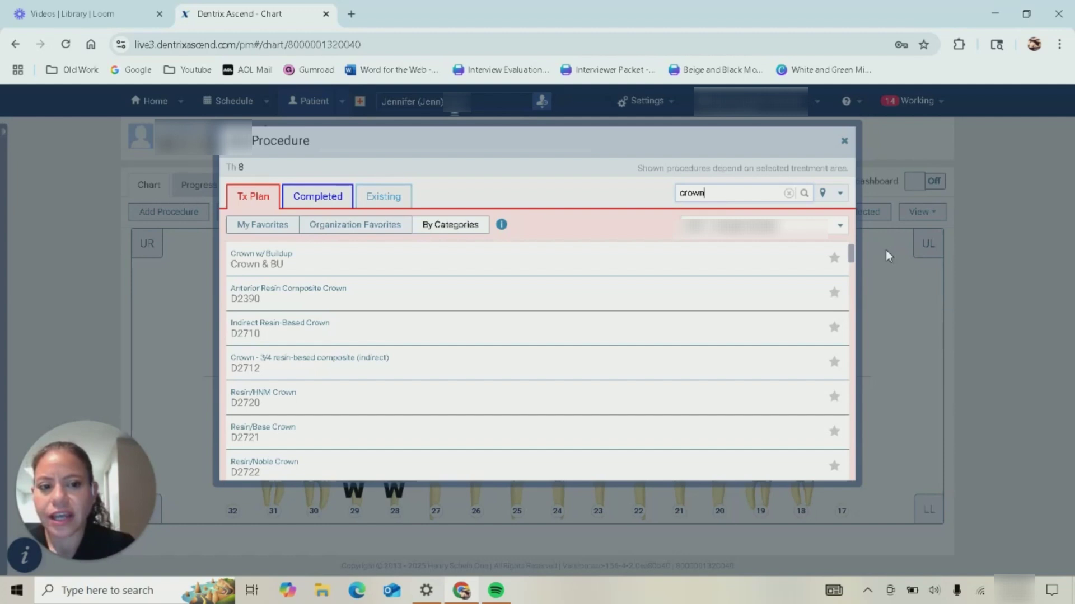
{"action": "left_click_drag", "start_coordinate": [854, 251], "coordinate": [855, 268]}
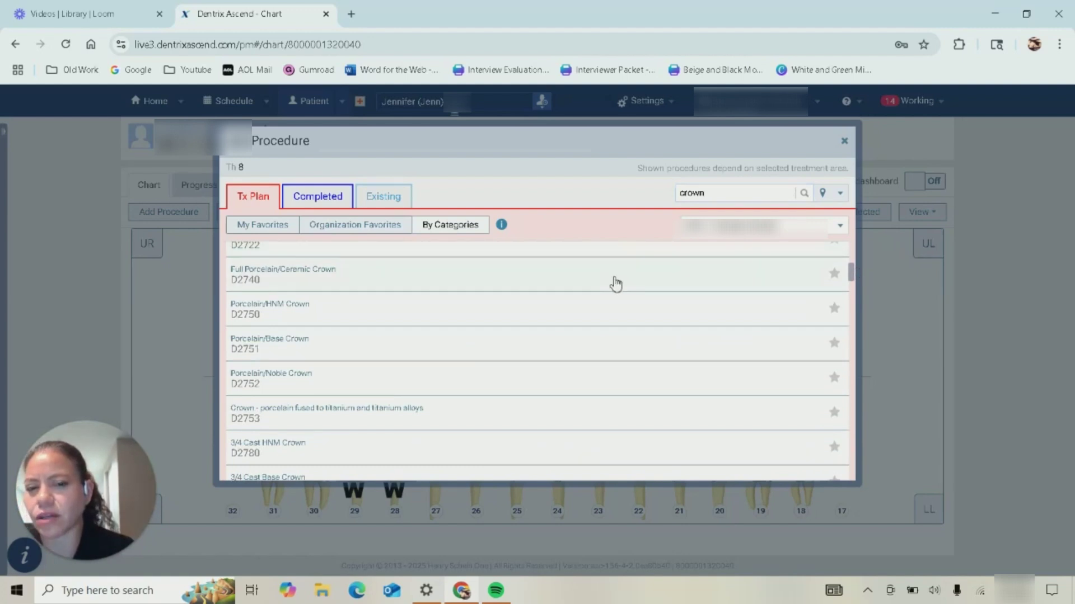
{"action": "left_click", "coordinate": [723, 196]}
{"action": "left_click_drag", "start_coordinate": [724, 196], "coordinate": [677, 197]}
{"action": "key", "text": "BackSpace"}
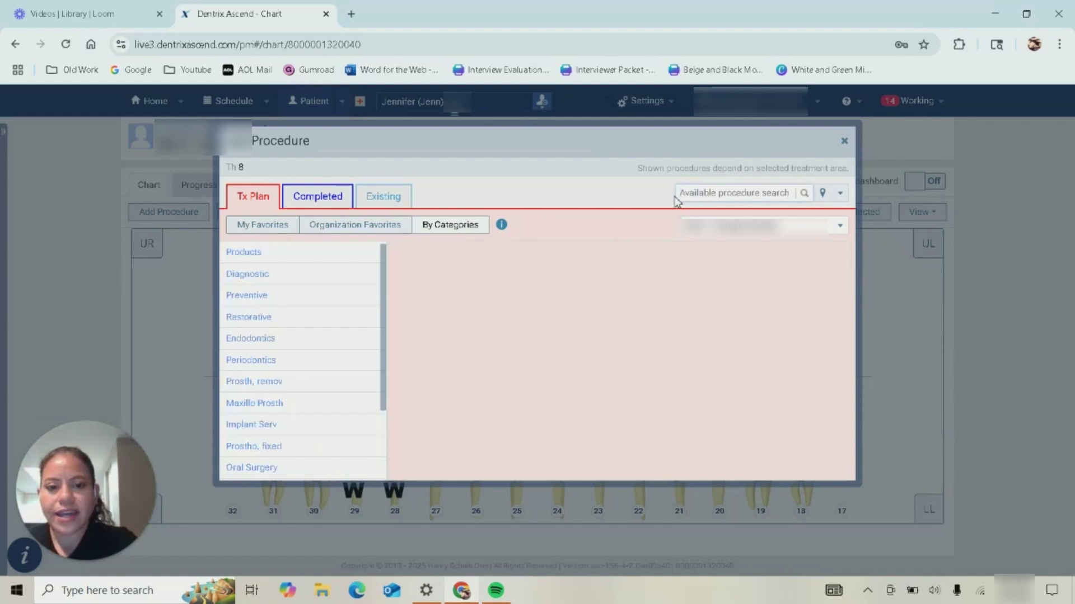
{"action": "type", "text": "2740"}
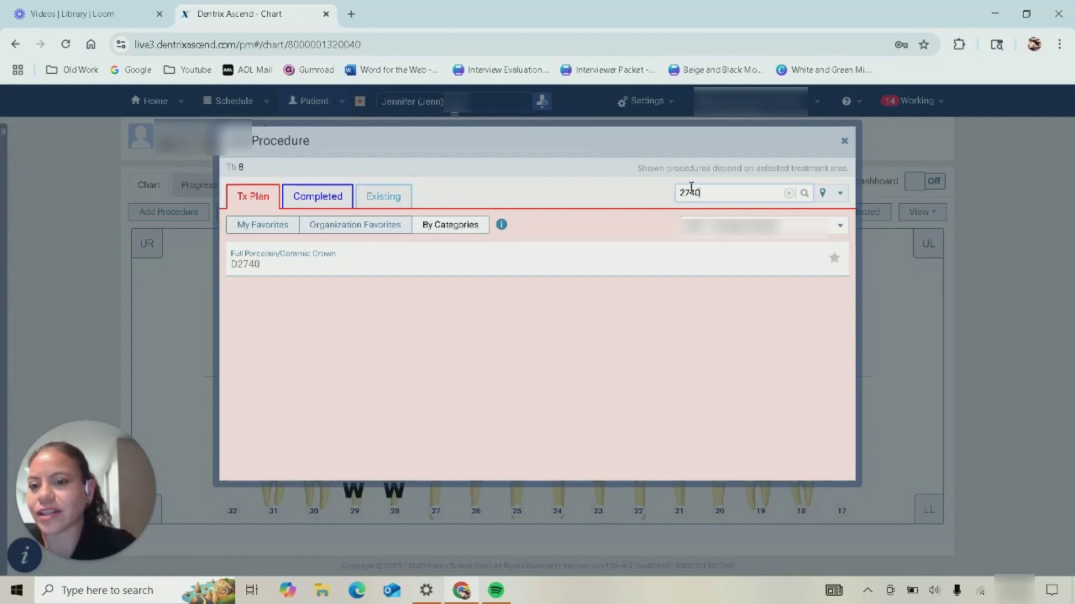
{"action": "key", "text": "BackSpace"}
{"action": "key", "text": "BackSpace"}
{"action": "key", "text": "BackSpace"}
{"action": "key", "text": "BackSpace"}
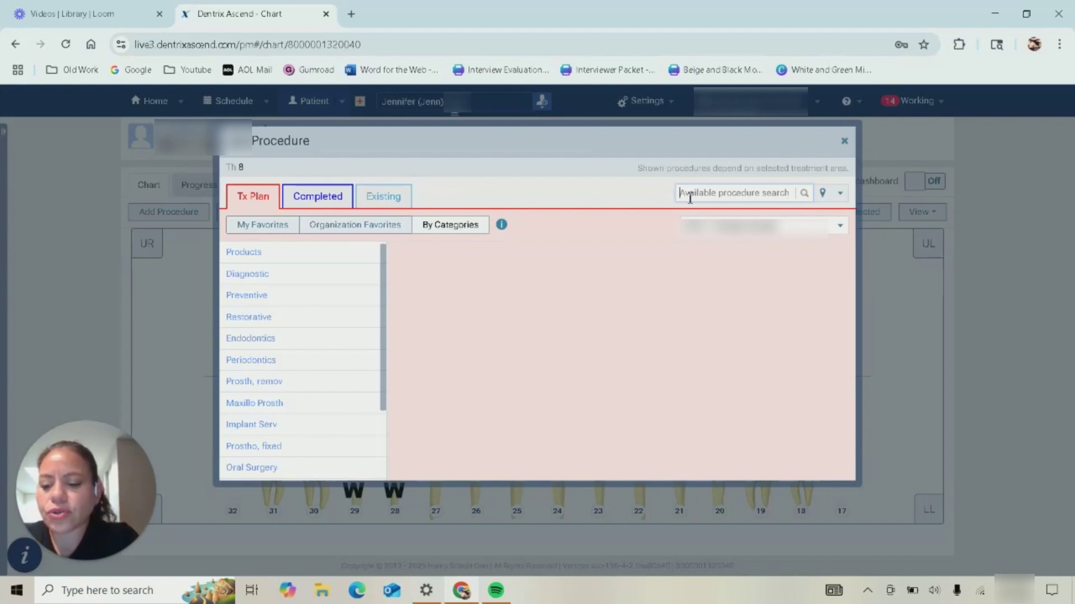
{"action": "type", "text": "crown"}
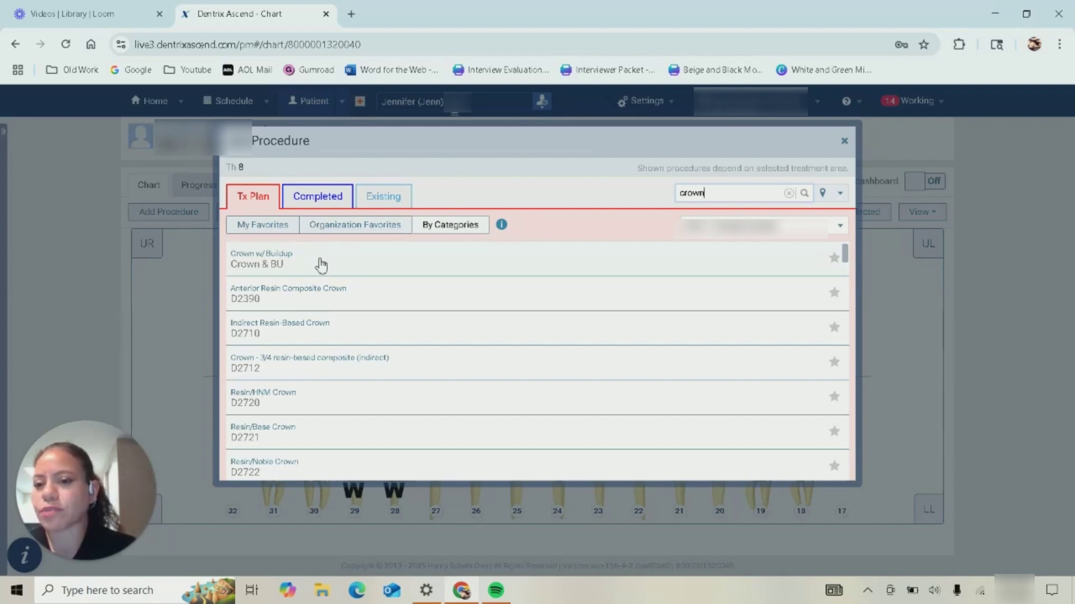
- Post Crown & BU to tooth 8 and review Unassigned, Case 1 and Case 3 through Visit 2
{"action": "left_click", "coordinate": [295, 263]}
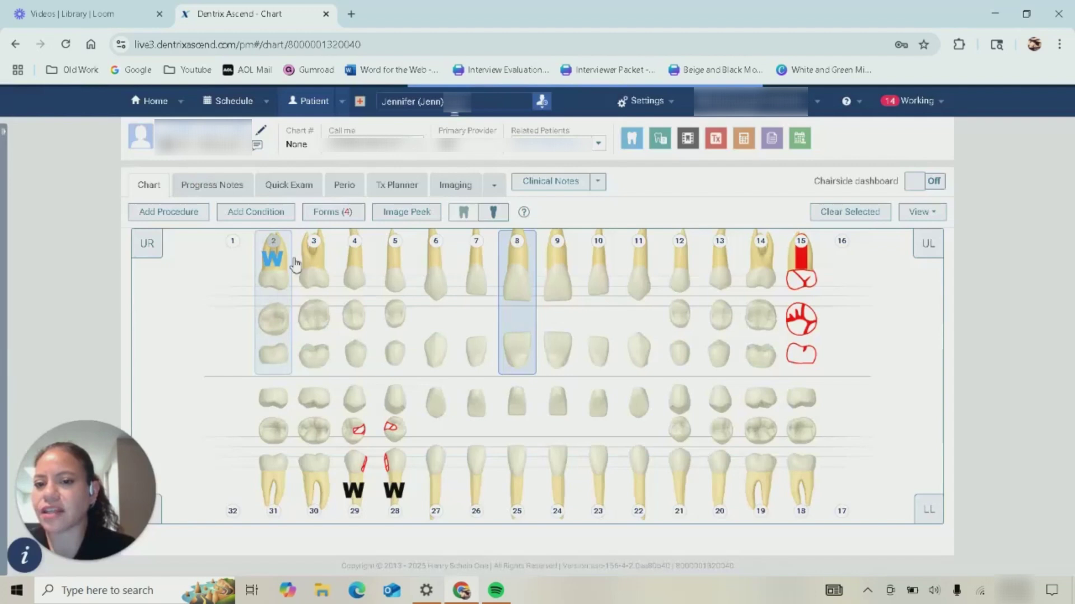
{"action": "left_click", "coordinate": [381, 193]}
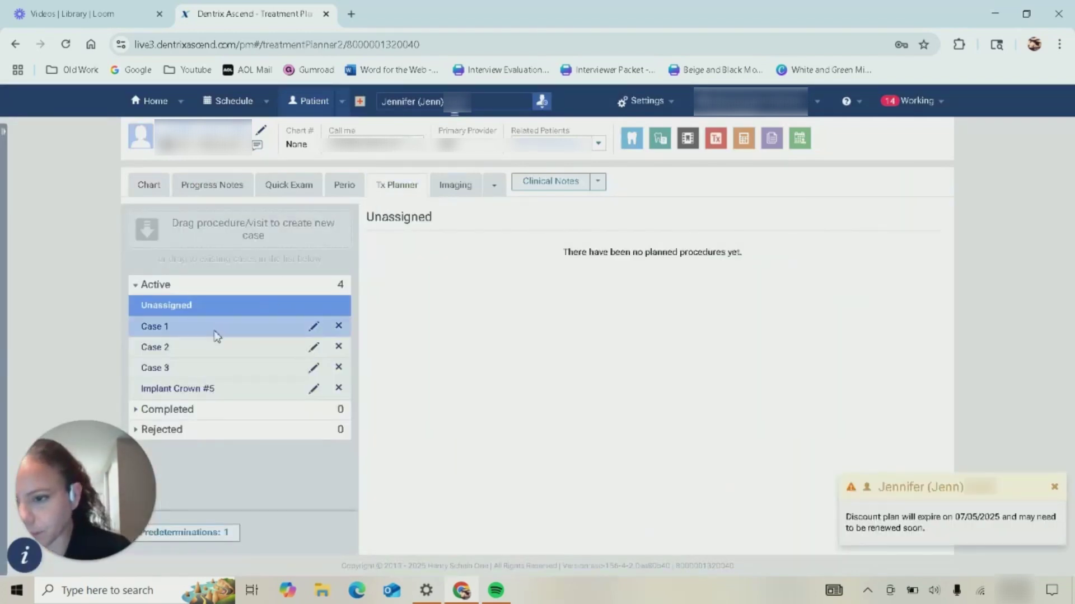
{"action": "left_click", "coordinate": [207, 311]}
{"action": "left_click", "coordinate": [213, 326]}
{"action": "left_click", "coordinate": [220, 374]}
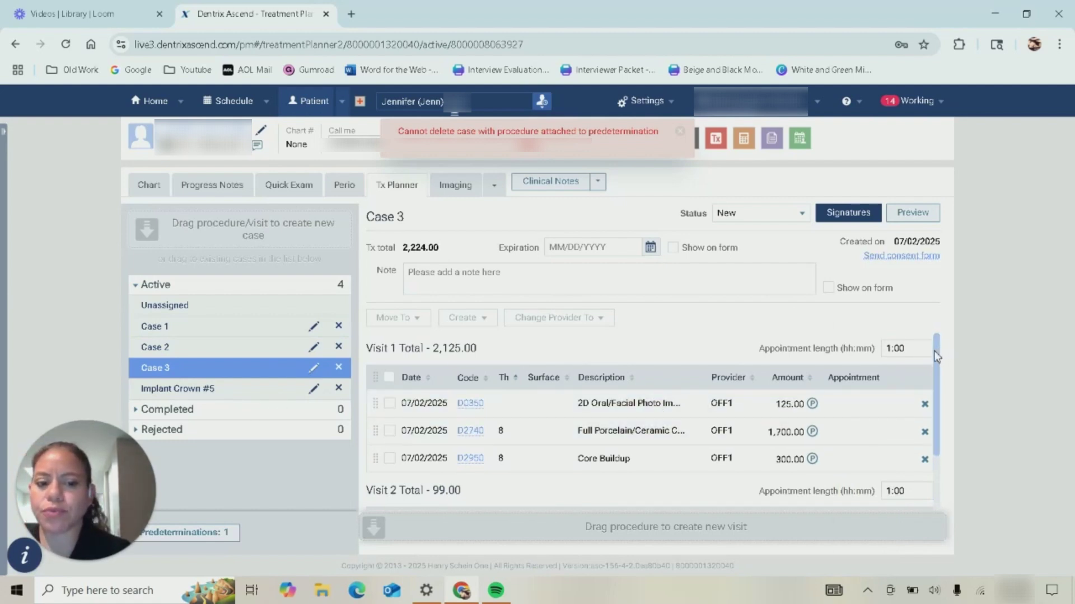
{"action": "left_click_drag", "start_coordinate": [935, 356], "coordinate": [938, 378]}
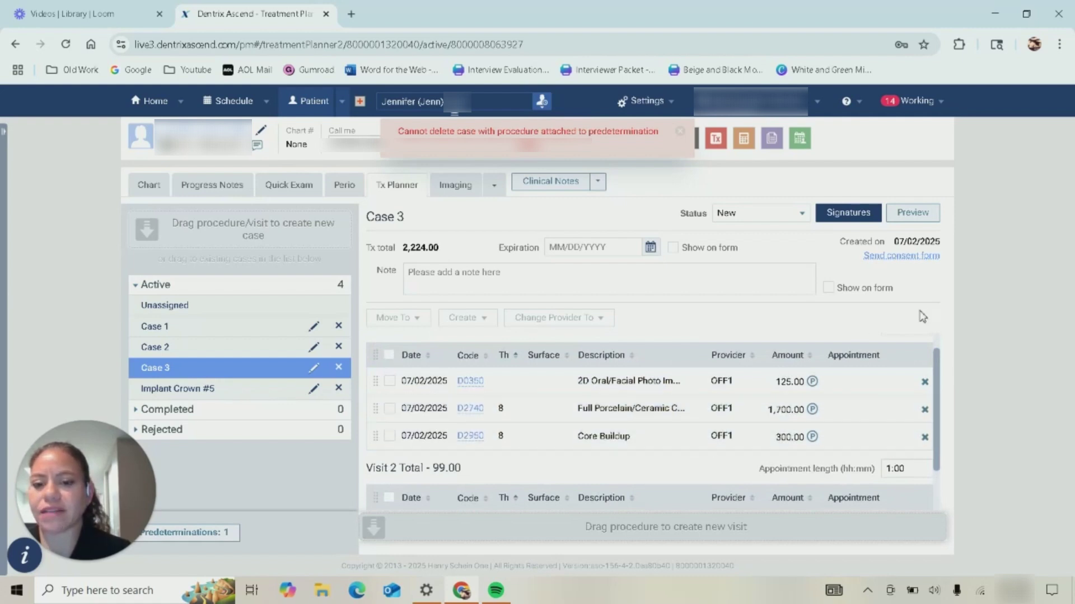
{"action": "left_click_drag", "start_coordinate": [934, 377], "coordinate": [938, 426]}
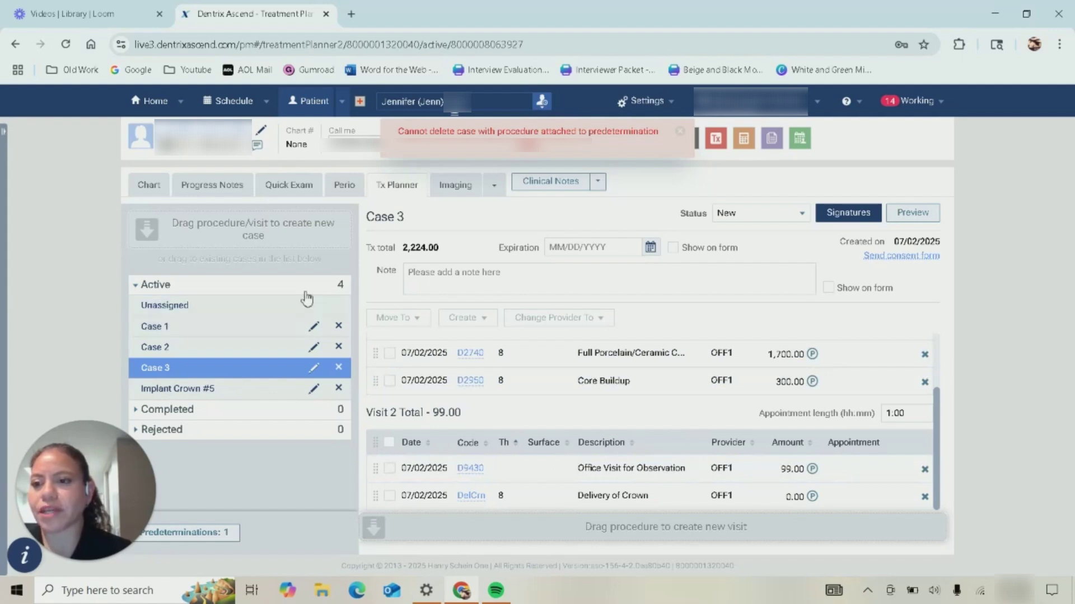
- For tooth 7, search procedure codes 2140 and 2950 and add the D2950 core buildup
{"action": "left_click", "coordinate": [155, 189]}
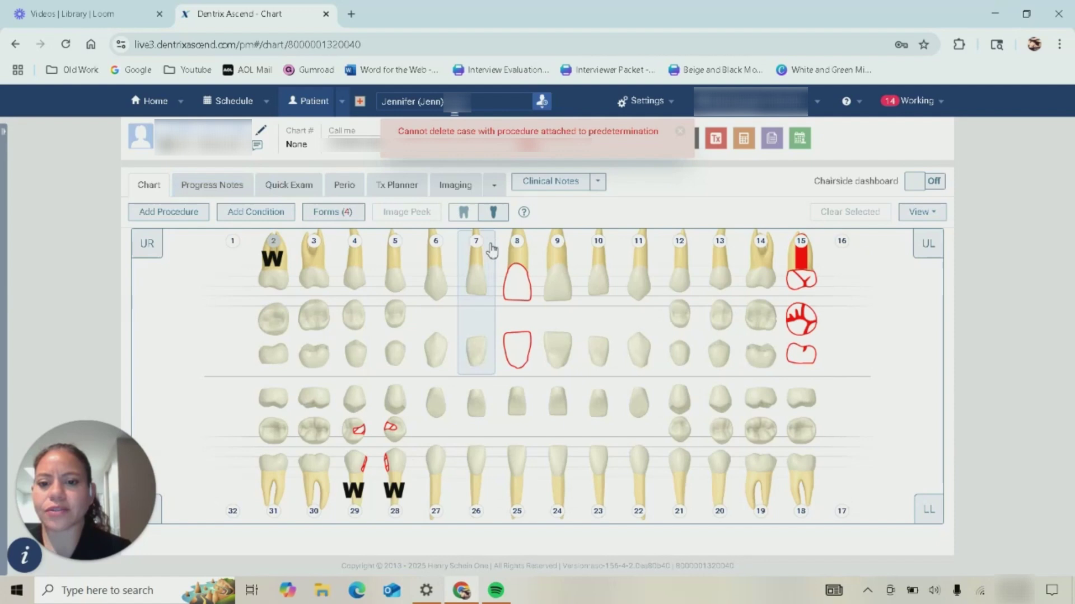
{"action": "left_click", "coordinate": [484, 258]}
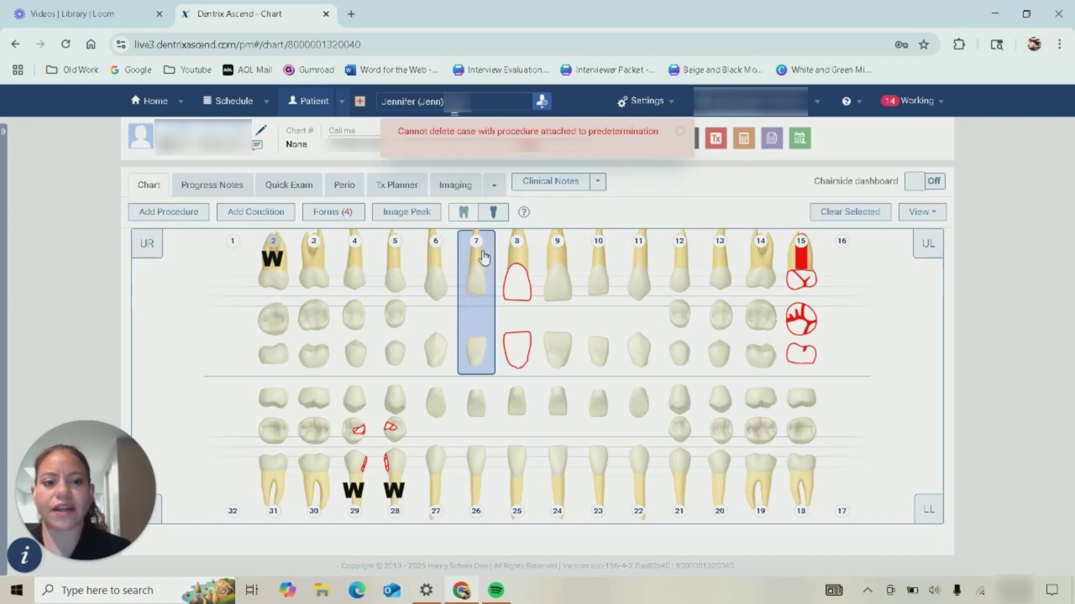
{"action": "left_click", "coordinate": [189, 212]}
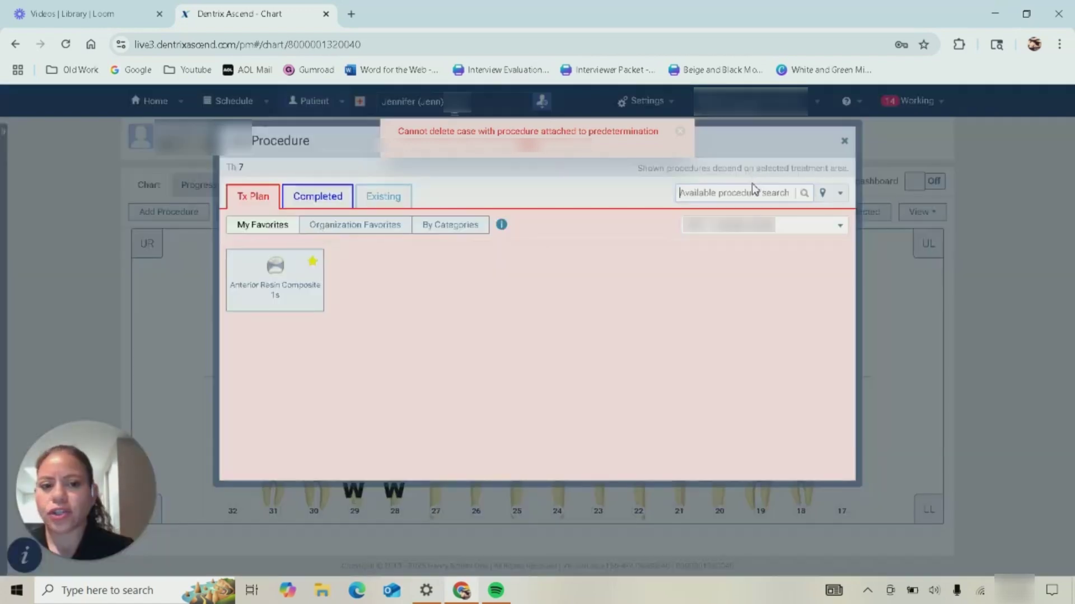
{"action": "left_click", "coordinate": [749, 190]}
{"action": "type", "text": "2"}
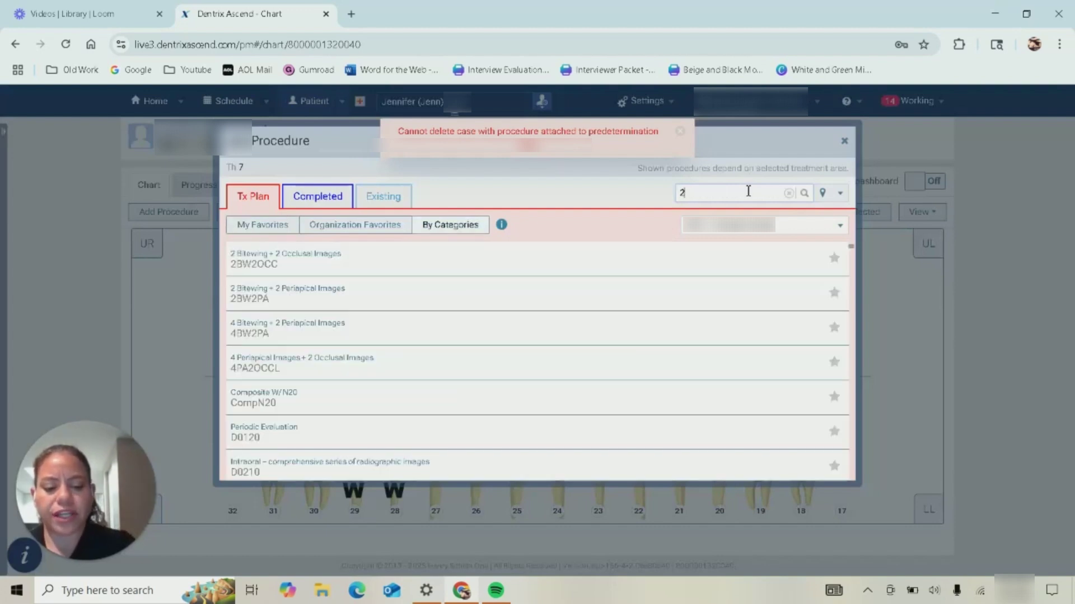
{"action": "type", "text": "140"}
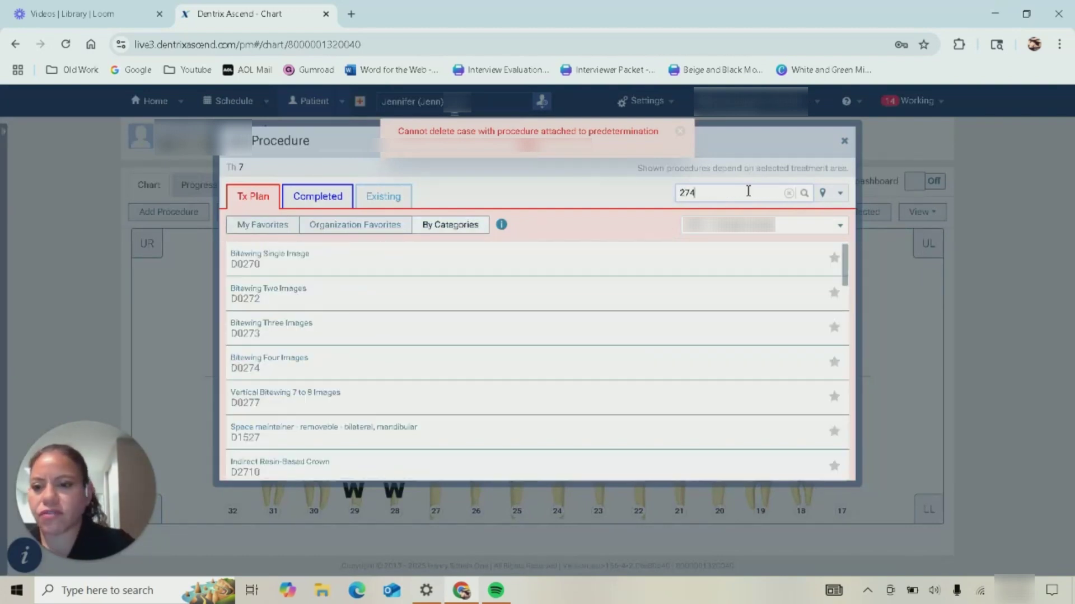
{"action": "left_click", "coordinate": [249, 201]}
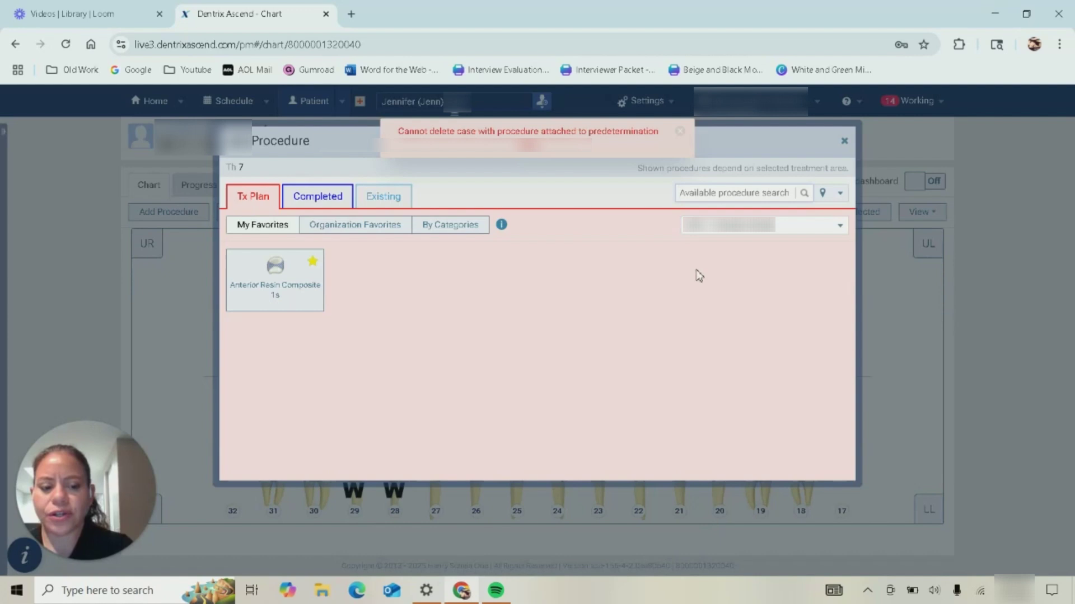
{"action": "type", "text": "2950"}
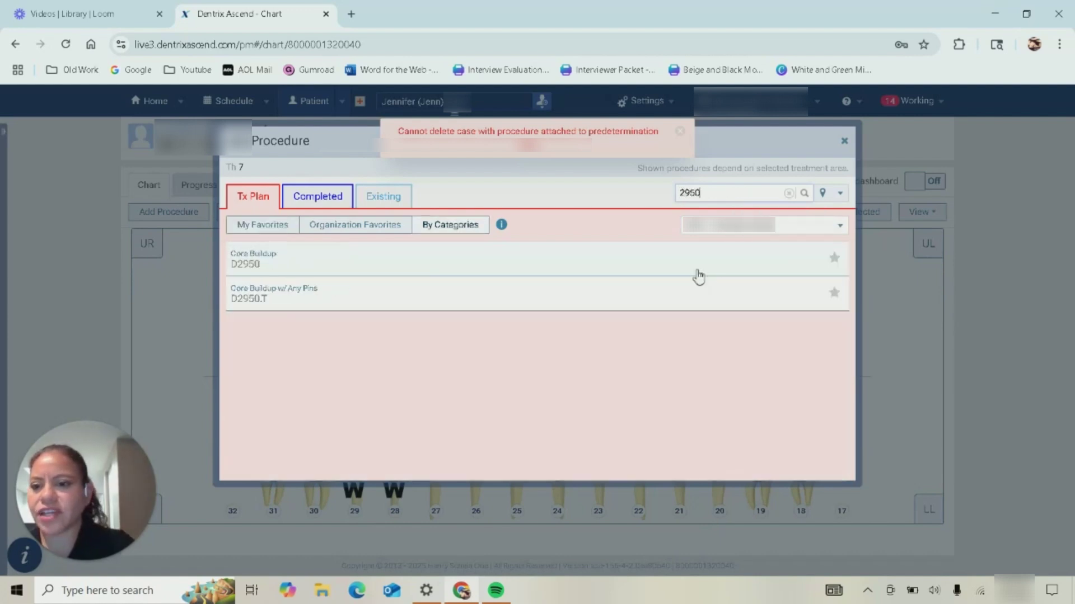
{"action": "left_click", "coordinate": [696, 274]}
{"action": "left_click", "coordinate": [144, 216]}
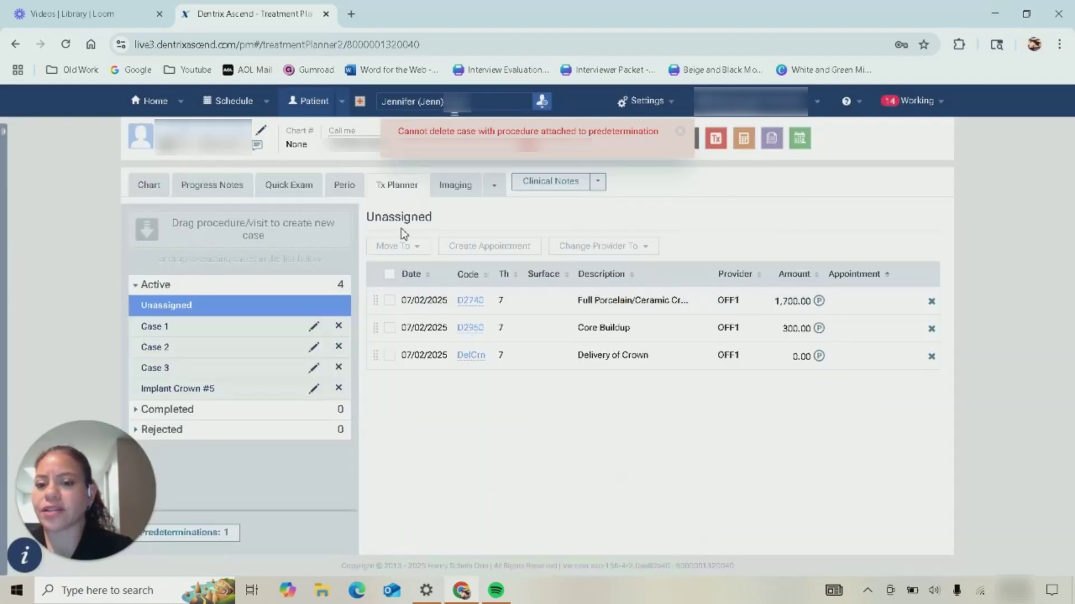
- Move all three unassigned tooth 7 procedures into a new case
{"action": "left_click", "coordinate": [390, 275]}
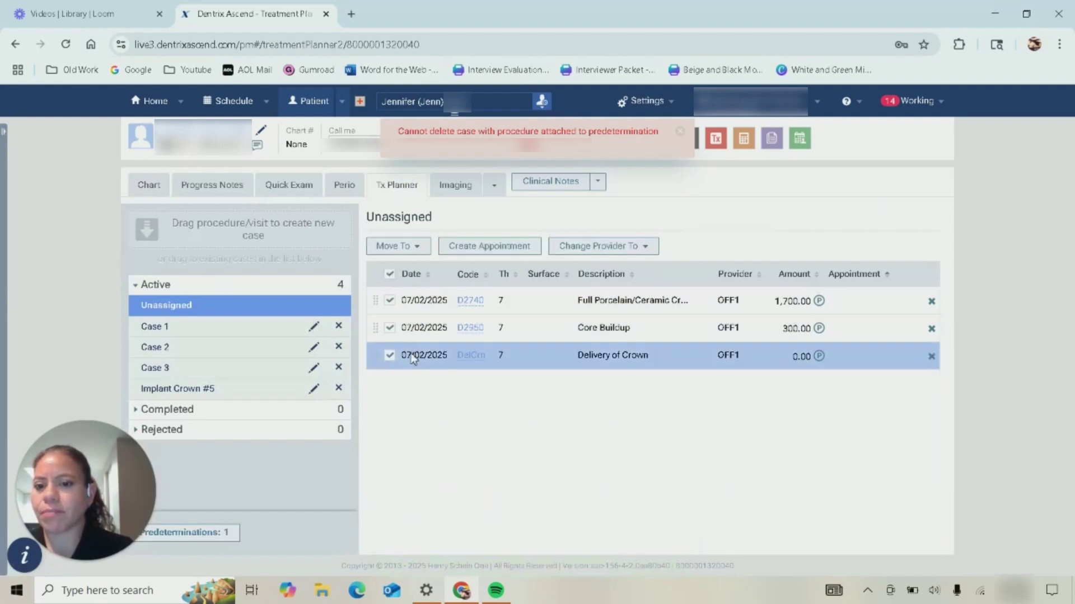
{"action": "left_click", "coordinate": [394, 248]}
{"action": "mouse_move", "coordinate": [401, 267]}
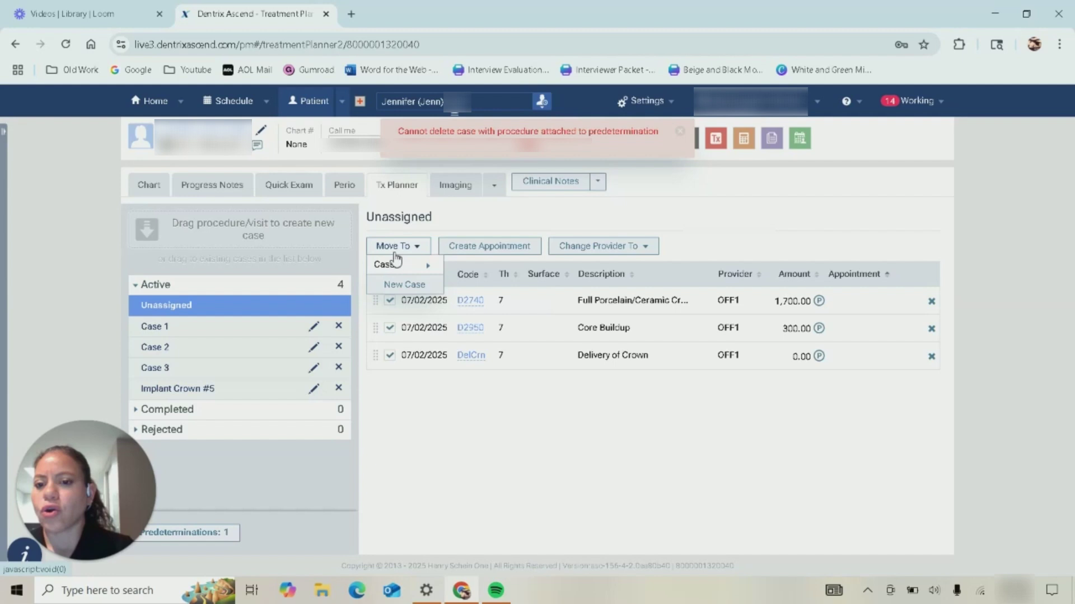
{"action": "left_click", "coordinate": [408, 285]}
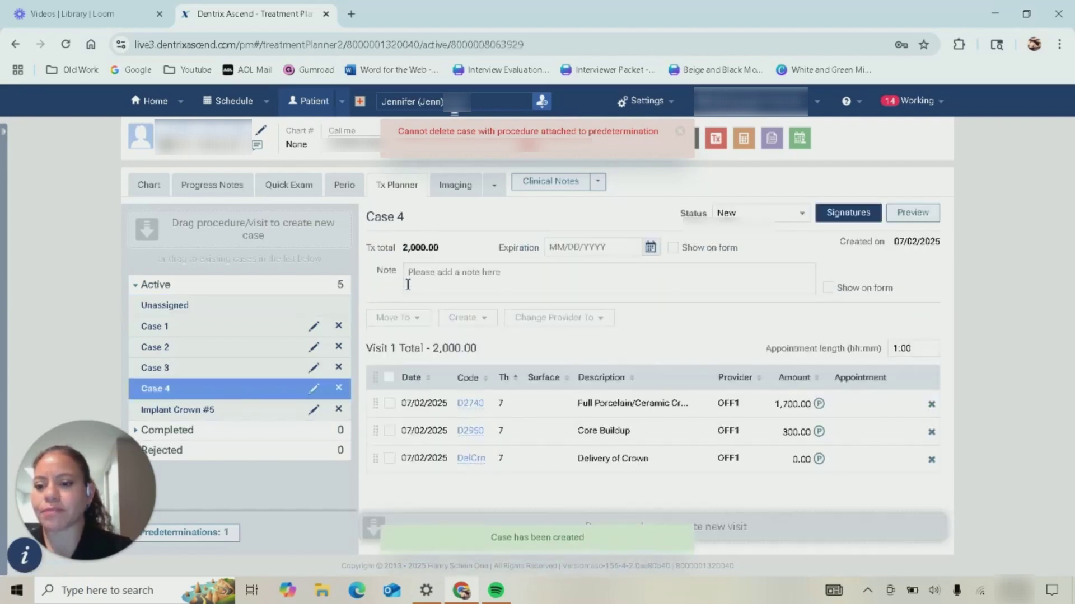
- Rename Case 4 to 'Crown #7'
{"action": "left_click", "coordinate": [314, 389]}
{"action": "left_click_drag", "start_coordinate": [523, 177], "coordinate": [480, 179]}
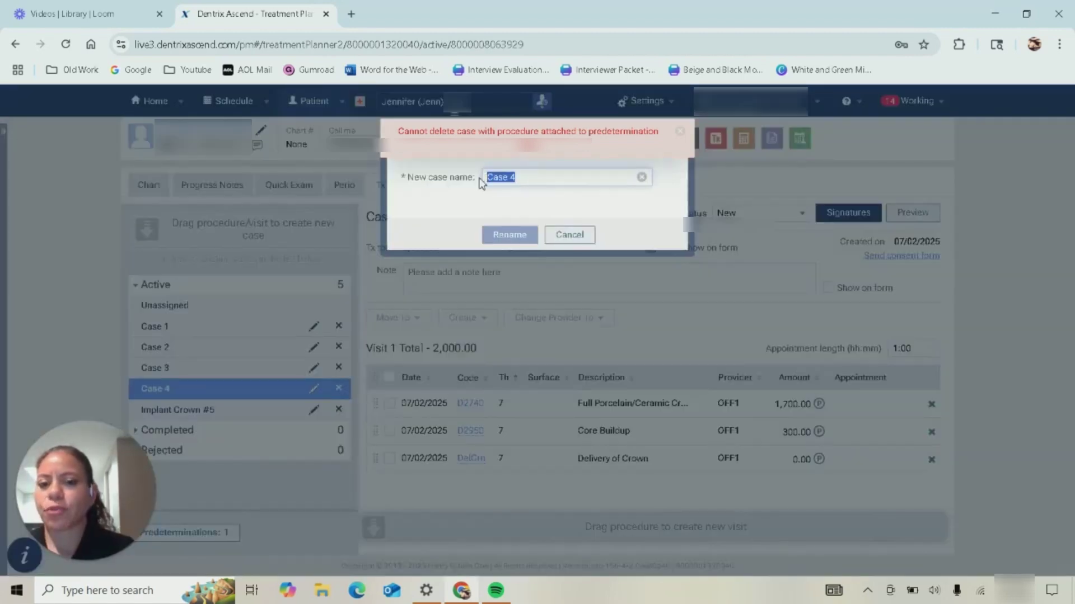
{"action": "type", "text": "C"}
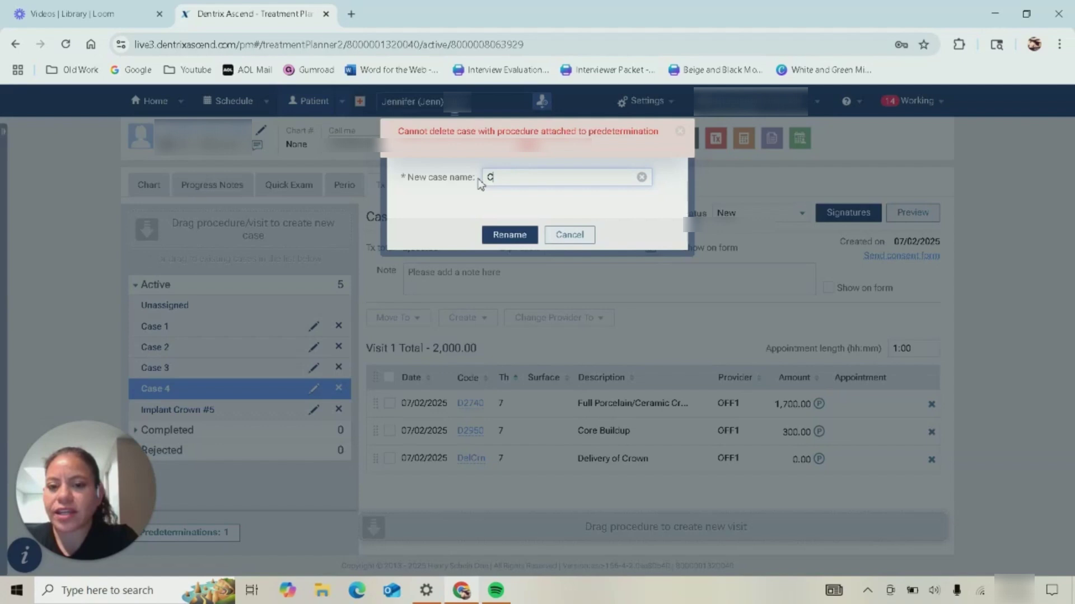
{"action": "type", "text": "rown #7"}
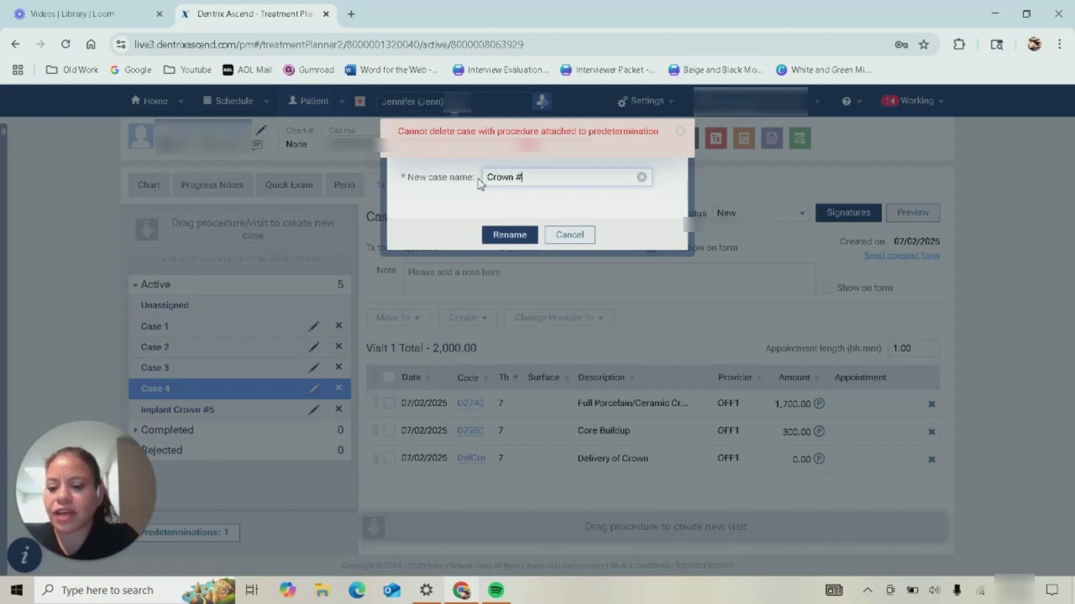
{"action": "left_click", "coordinate": [516, 237]}
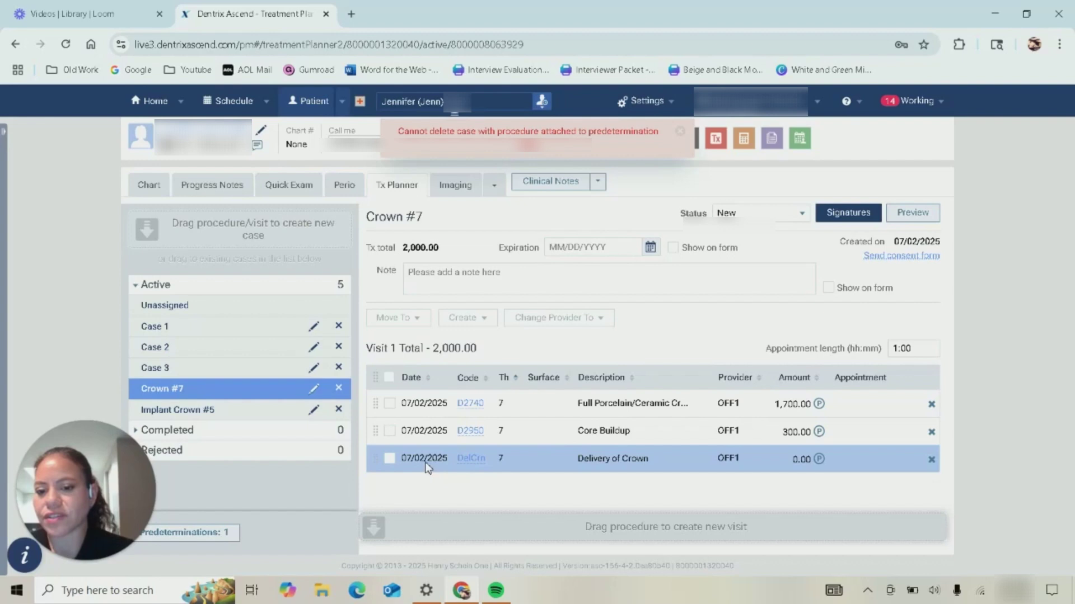
- Move Delivery of Crown and the Full Porcelain/Ceramic Crown each into their own new visit
{"action": "left_click", "coordinate": [389, 462]}
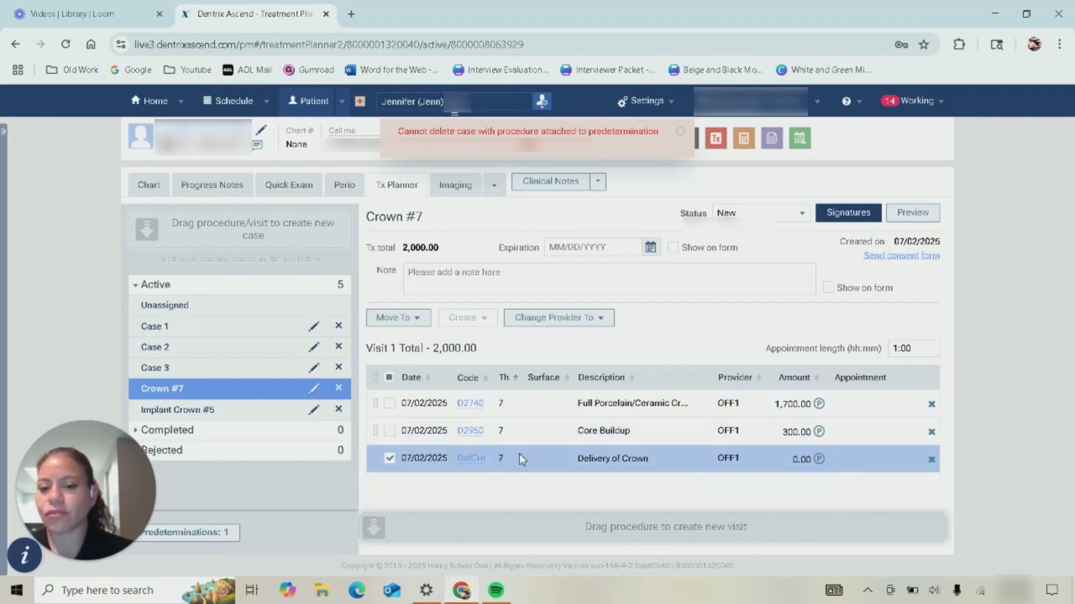
{"action": "mouse_move", "coordinate": [515, 459]}
{"action": "left_mouse_down"}
{"action": "mouse_move", "coordinate": [536, 497]}
{"action": "mouse_move", "coordinate": [523, 462]}
{"action": "left_mouse_up"}
{"action": "left_click", "coordinate": [419, 320]}
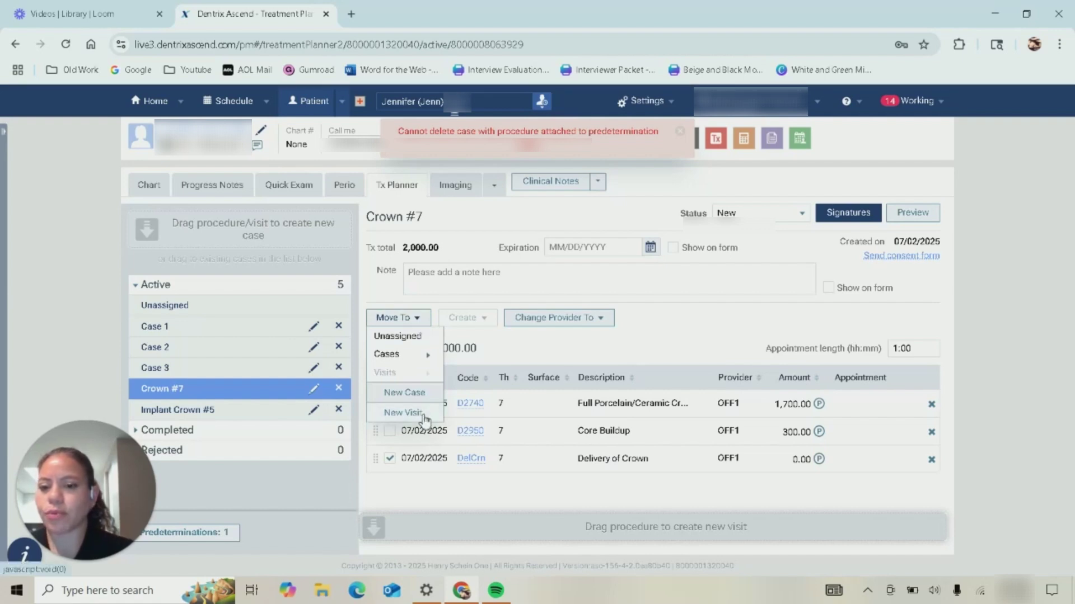
{"action": "left_click", "coordinate": [688, 328]}
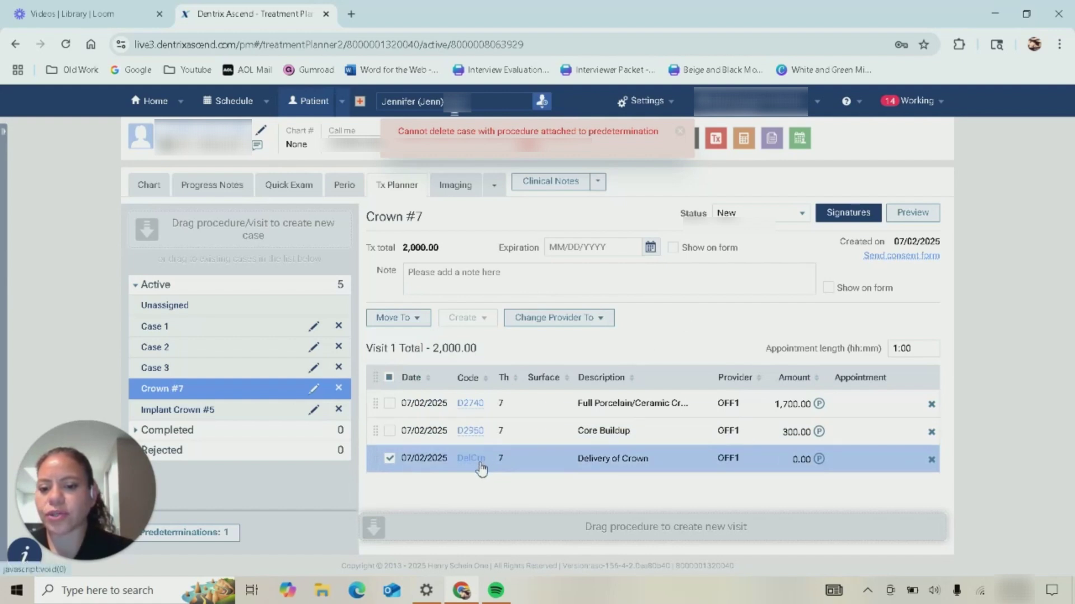
{"action": "left_click_drag", "start_coordinate": [480, 468], "coordinate": [522, 540]}
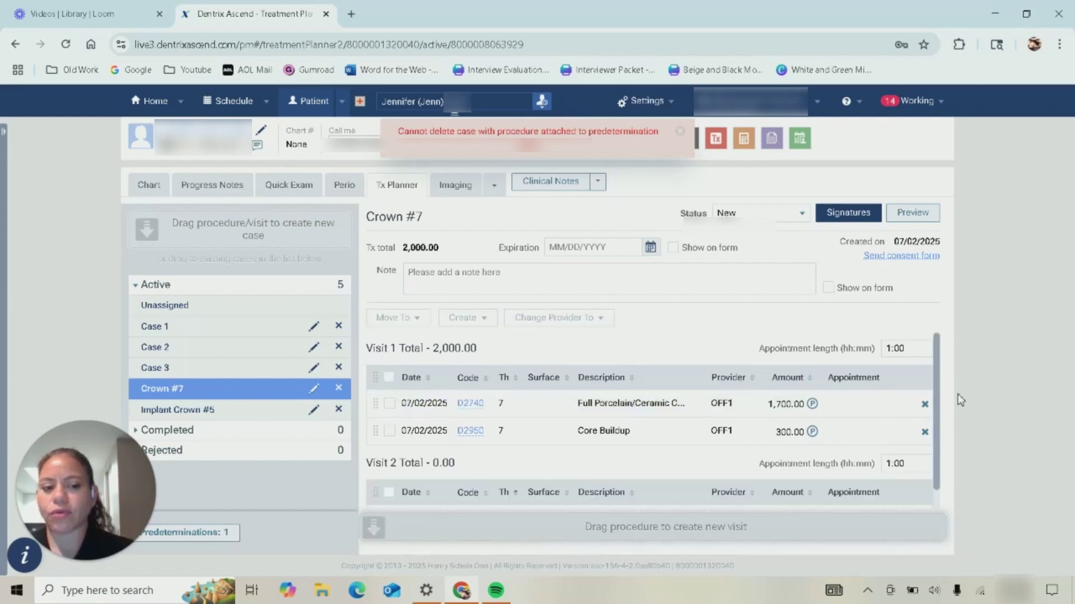
{"action": "scroll", "coordinate": [933, 402], "scroll_direction": "down", "scroll_amount": 1}
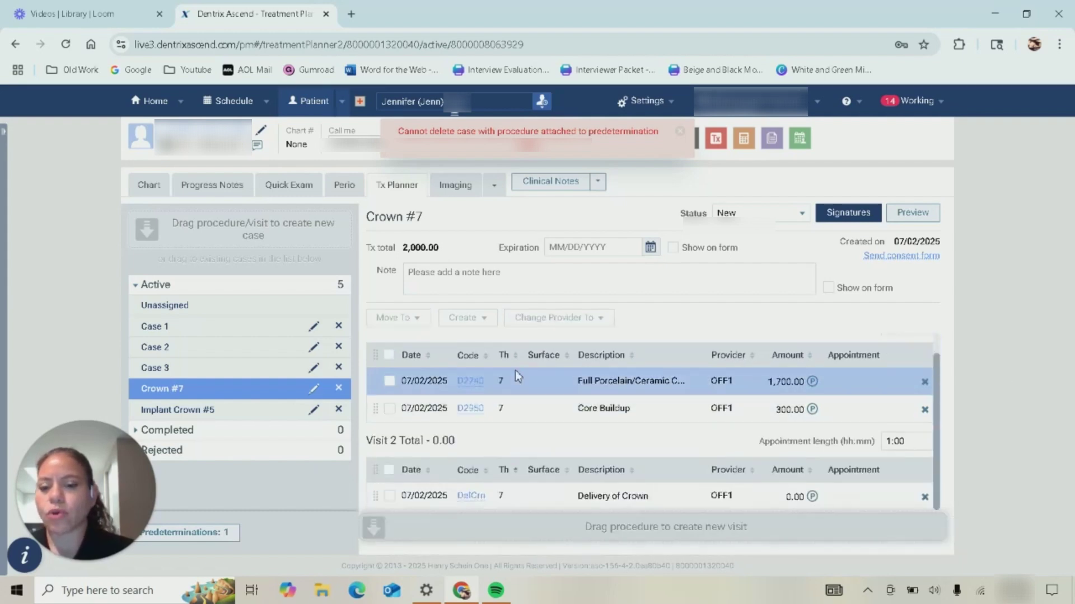
{"action": "left_click", "coordinate": [390, 383]}
{"action": "left_click_drag", "start_coordinate": [392, 383], "coordinate": [445, 541]}
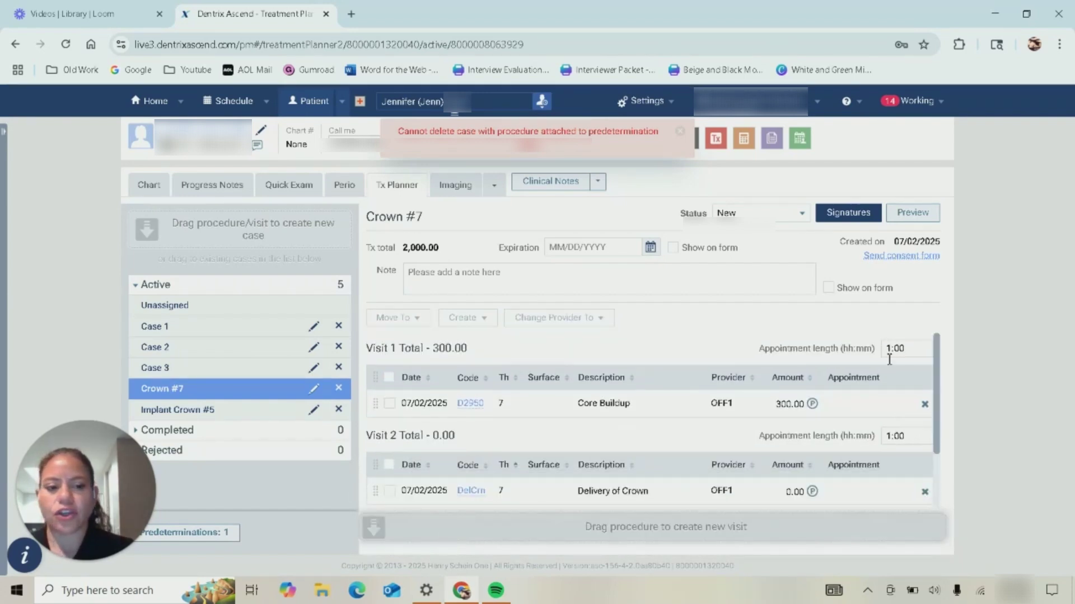
- Reorder the Crown #7 visits so the crown comes first and the core buildup second
{"action": "left_click_drag", "start_coordinate": [935, 387], "coordinate": [942, 439]}
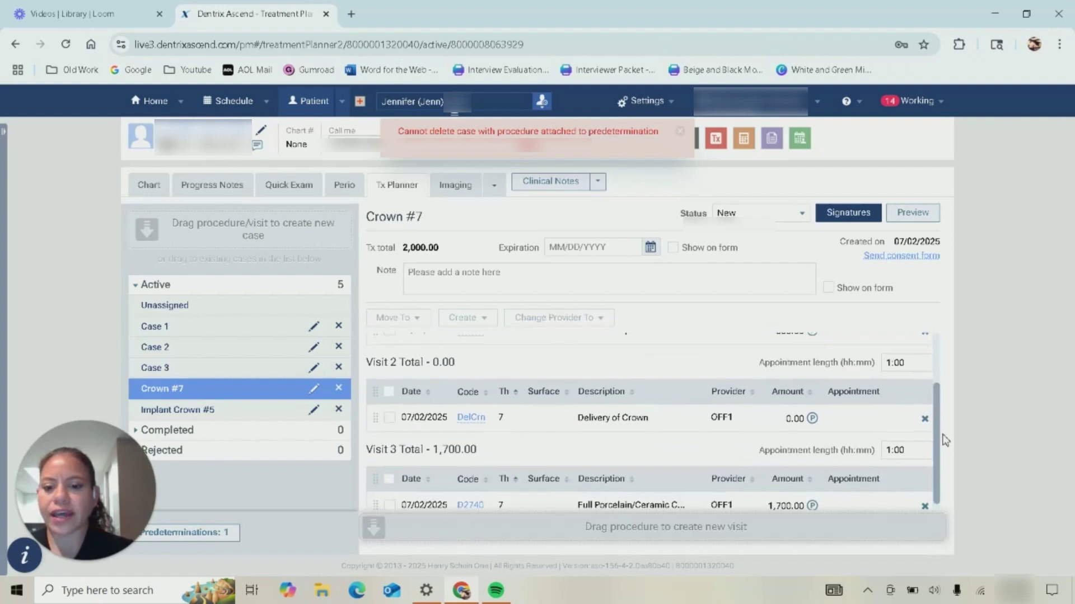
{"action": "left_click_drag", "start_coordinate": [552, 485], "coordinate": [541, 343]}
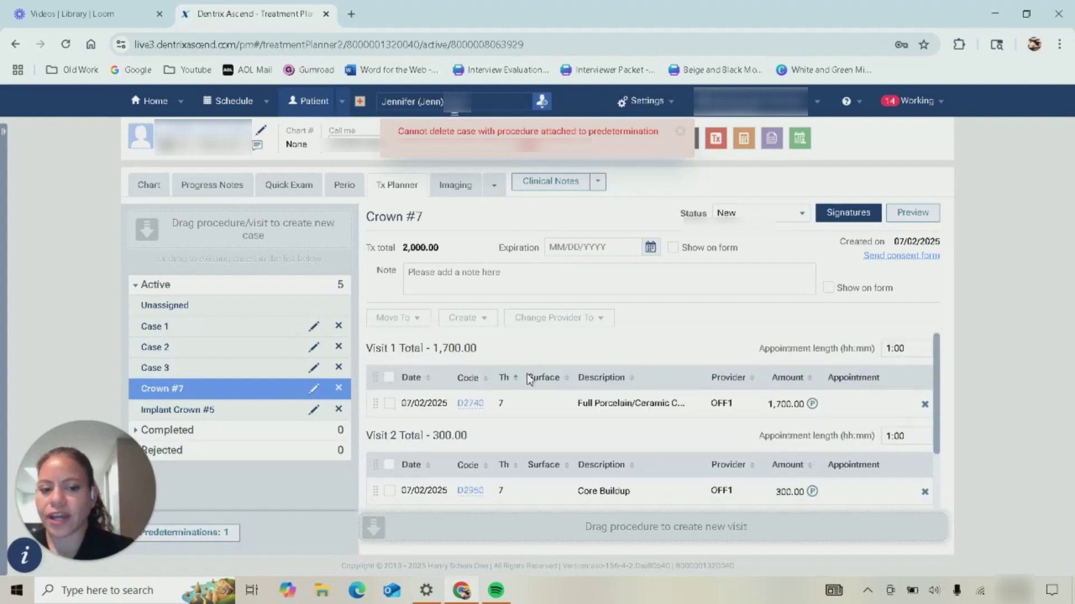
{"action": "left_click_drag", "start_coordinate": [529, 380], "coordinate": [540, 518]}
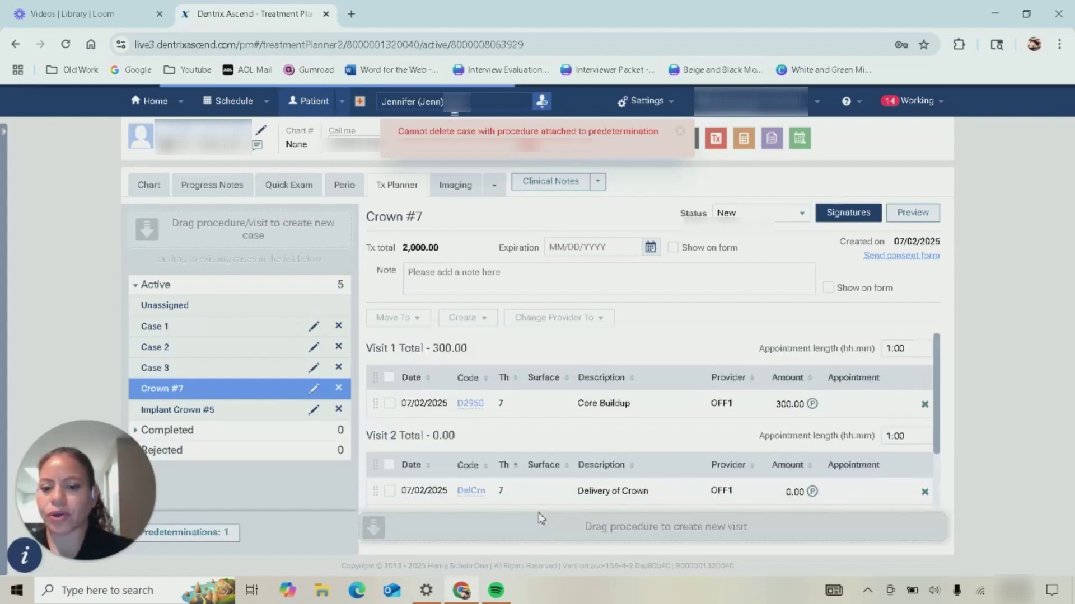
{"action": "scroll", "coordinate": [598, 487], "scroll_direction": "down", "scroll_amount": 2}
{"action": "left_click_drag", "start_coordinate": [720, 473], "coordinate": [722, 378]}
{"action": "left_click_drag", "start_coordinate": [666, 437], "coordinate": [663, 365]}
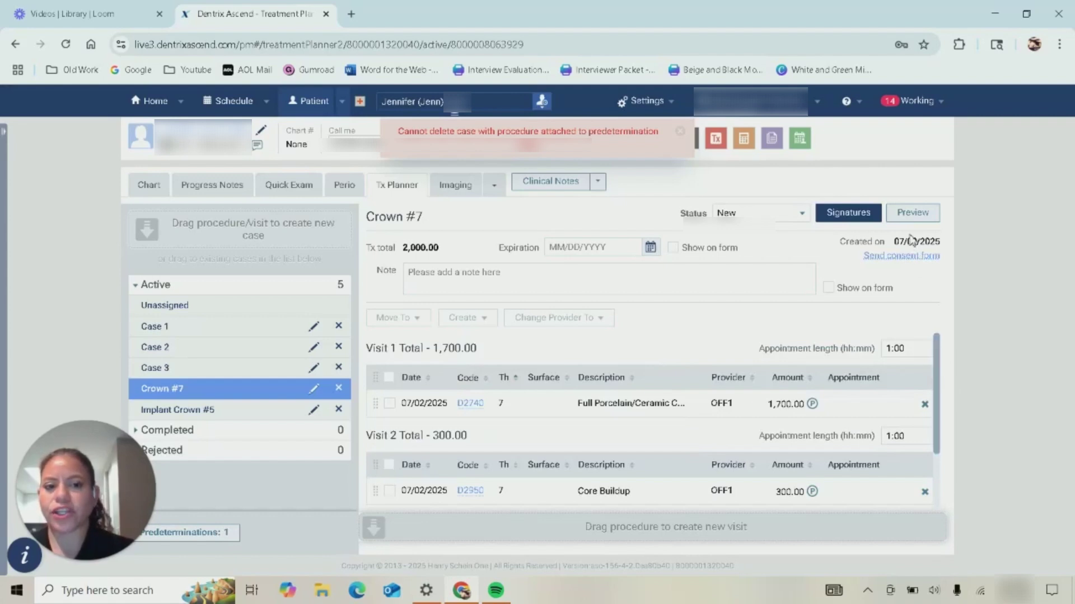
- Preview the Crown #7 plan, set its status to Rejected, and go back to the planner
{"action": "left_click", "coordinate": [912, 213]}
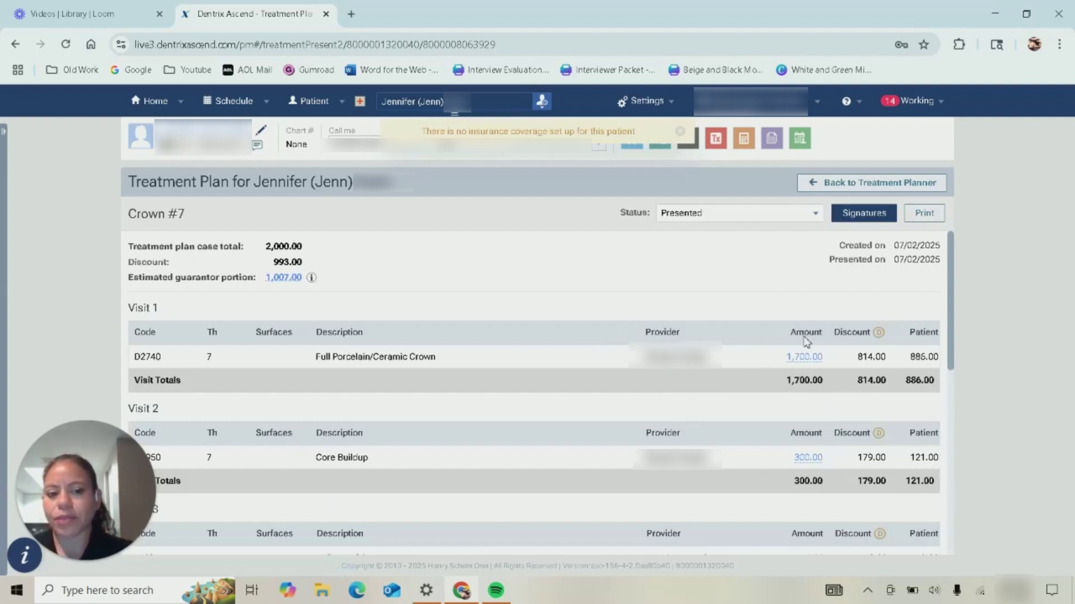
{"action": "left_click_drag", "start_coordinate": [908, 323], "coordinate": [953, 354]}
{"action": "scroll", "coordinate": [953, 354], "scroll_direction": "down", "scroll_amount": 1}
{"action": "scroll", "coordinate": [961, 325], "scroll_direction": "up", "scroll_amount": 1}
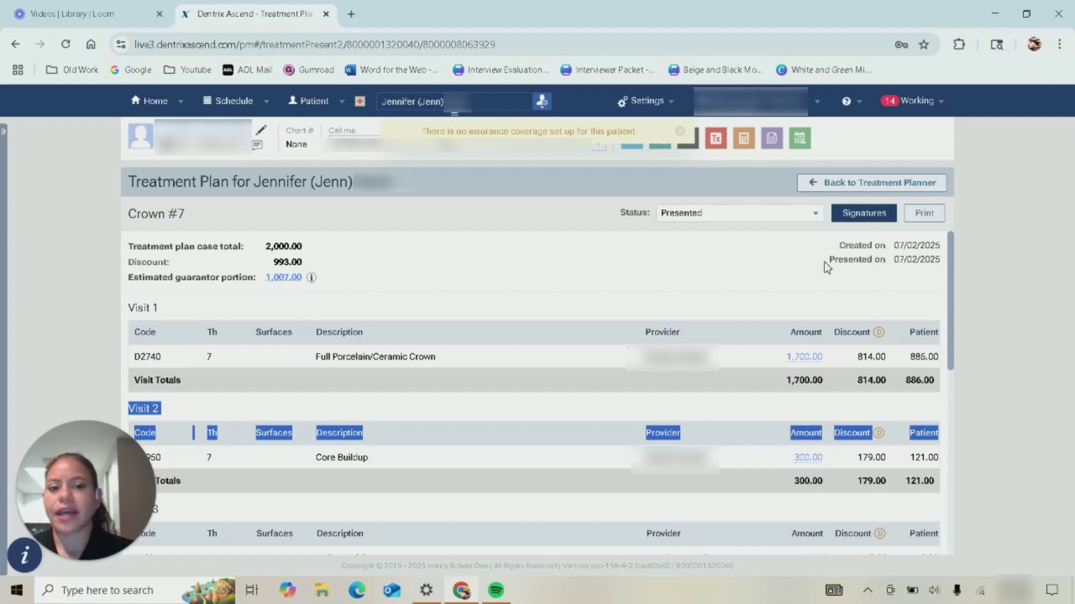
{"action": "left_click", "coordinate": [766, 216]}
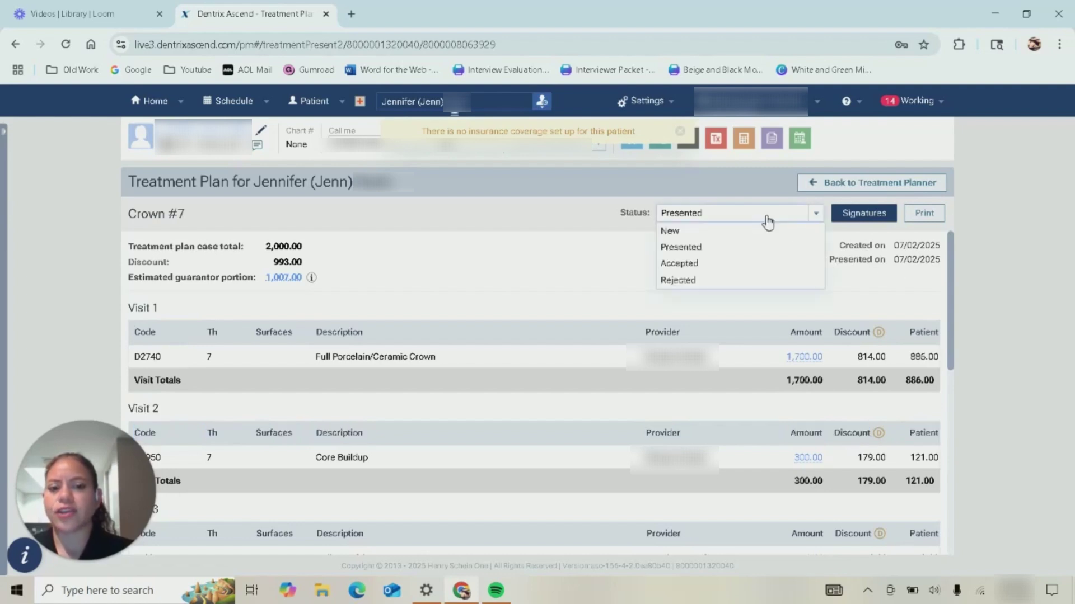
{"action": "left_click", "coordinate": [684, 238]}
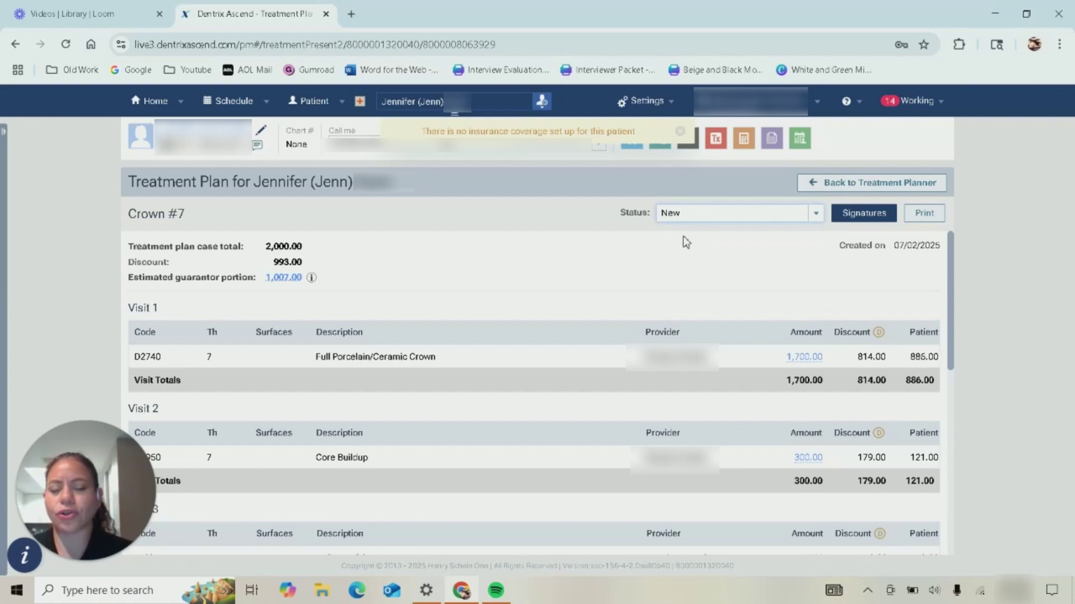
{"action": "left_click", "coordinate": [688, 213]}
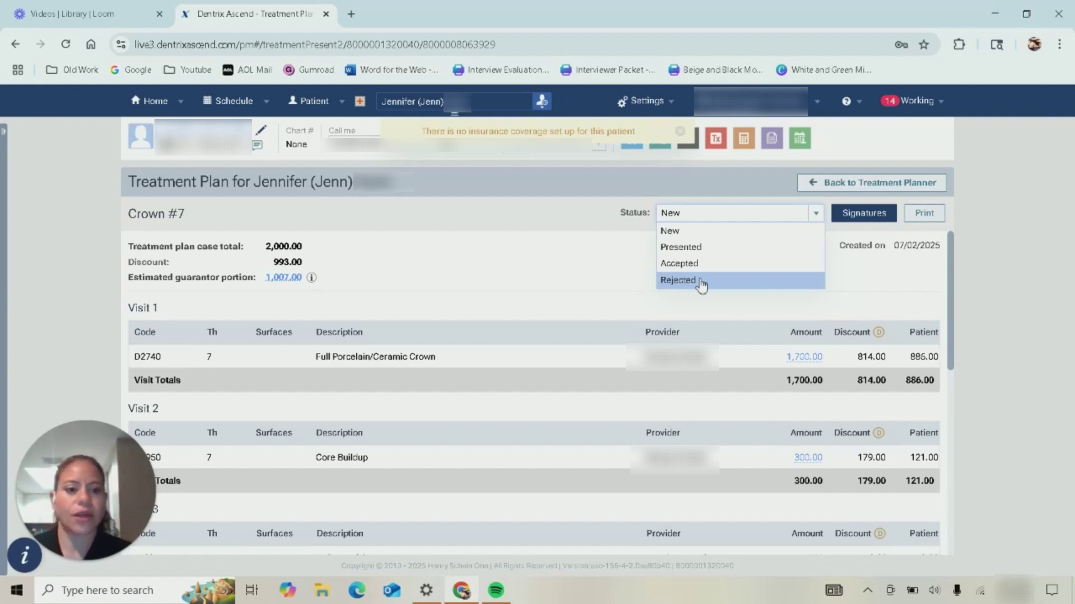
{"action": "left_click", "coordinate": [679, 280]}
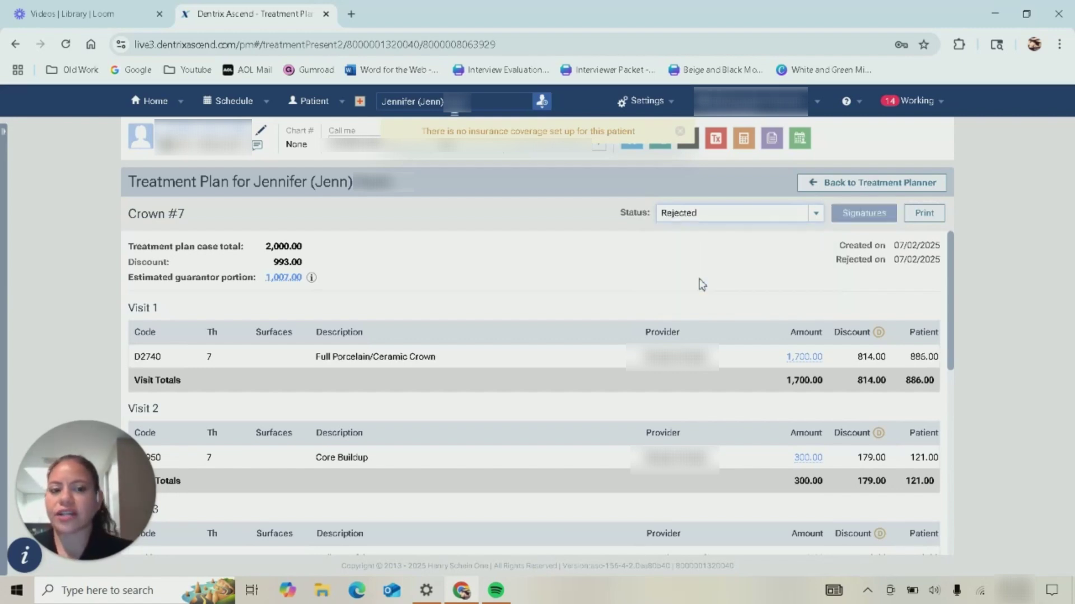
{"action": "left_click", "coordinate": [873, 182]}
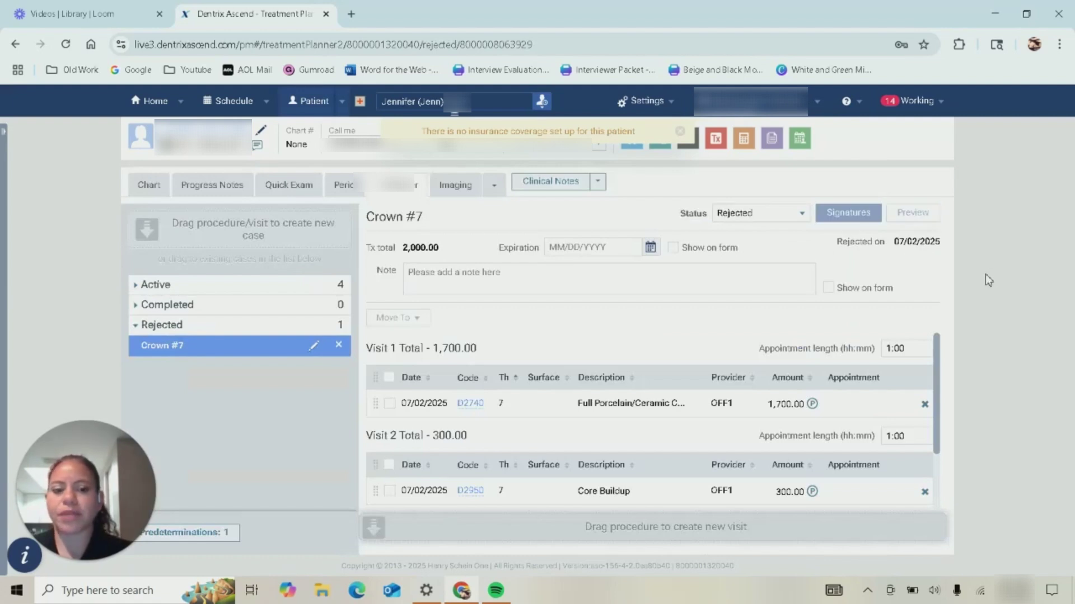
- Tick Show on form for the Crown #7 expiration date, then go back to the Chart
{"action": "scroll", "coordinate": [942, 392], "scroll_direction": "down", "scroll_amount": 1}
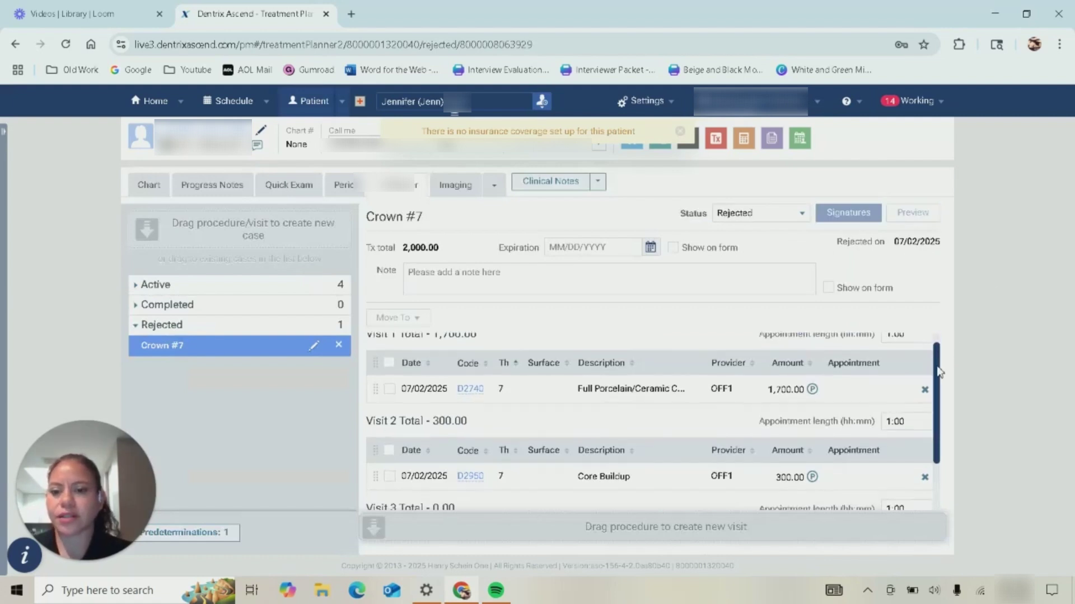
{"action": "scroll", "coordinate": [938, 448], "scroll_direction": "down", "scroll_amount": 1}
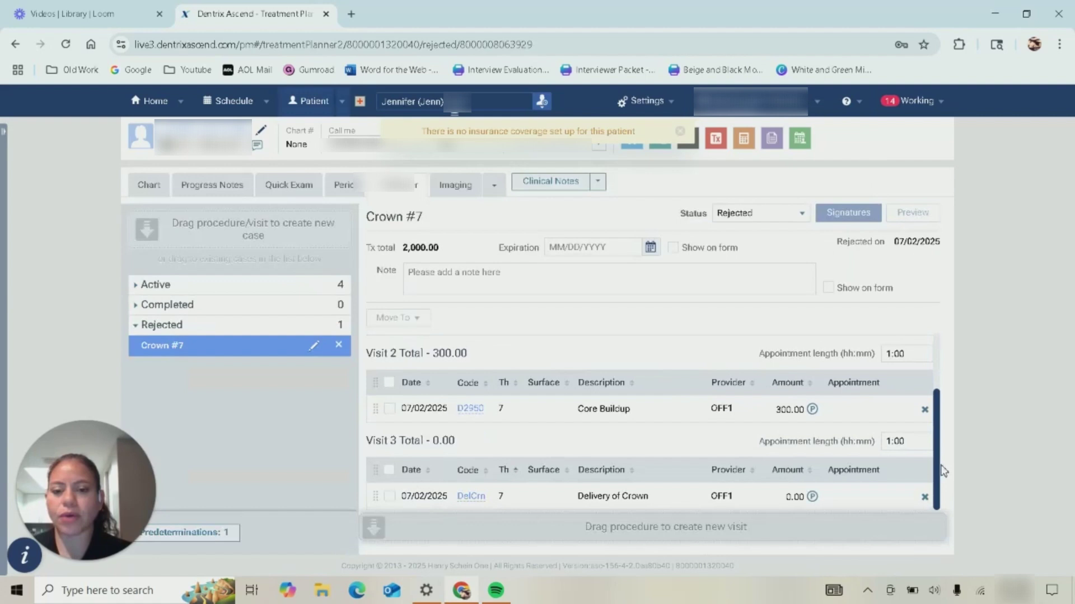
{"action": "scroll", "coordinate": [940, 336], "scroll_direction": "up", "scroll_amount": 2}
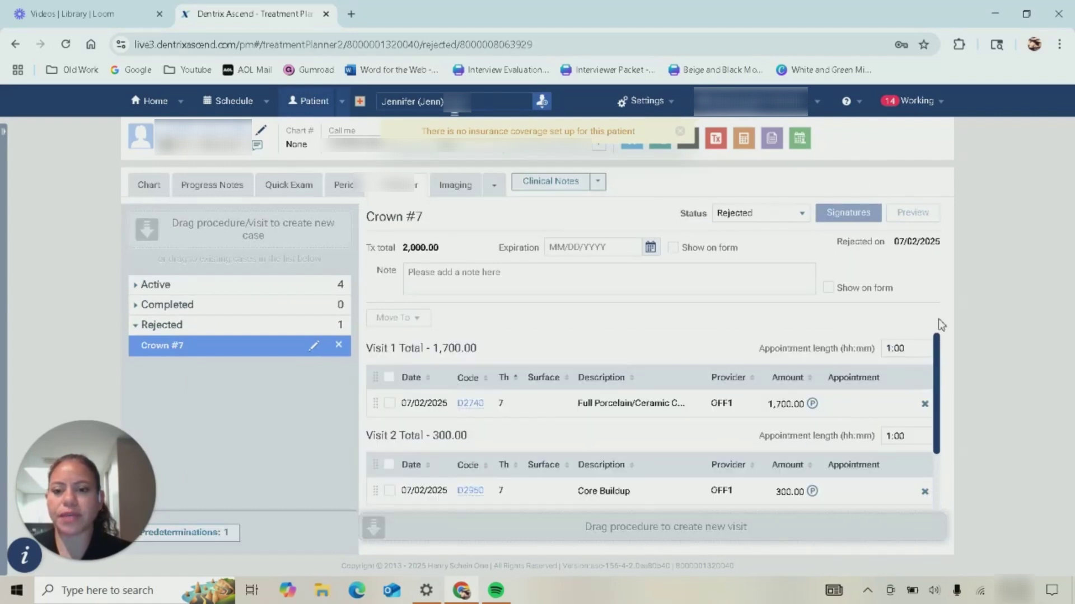
{"action": "left_click", "coordinate": [550, 288]}
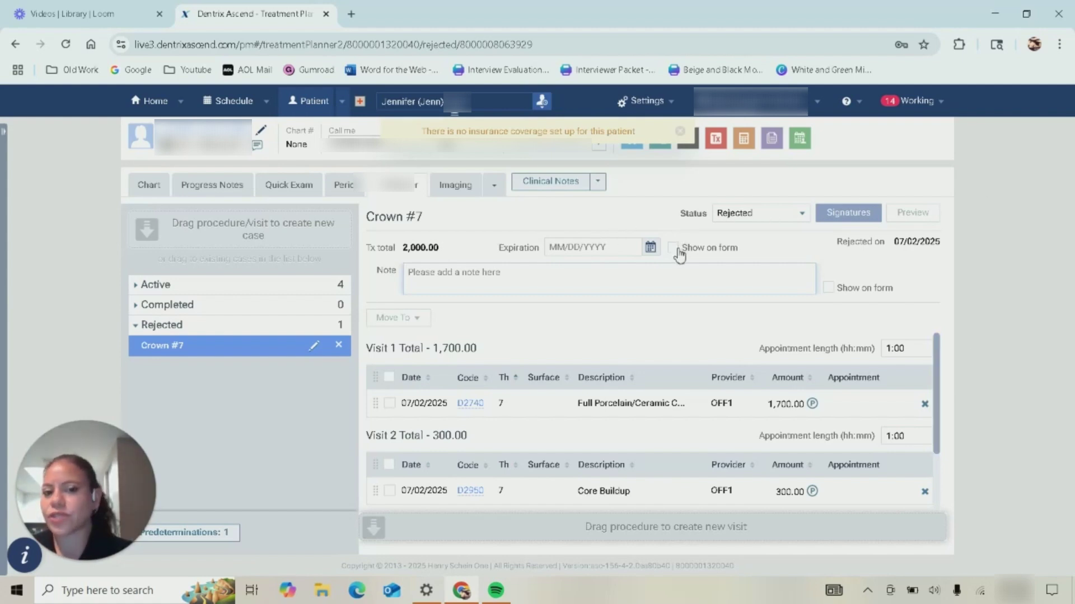
{"action": "left_click", "coordinate": [607, 247]}
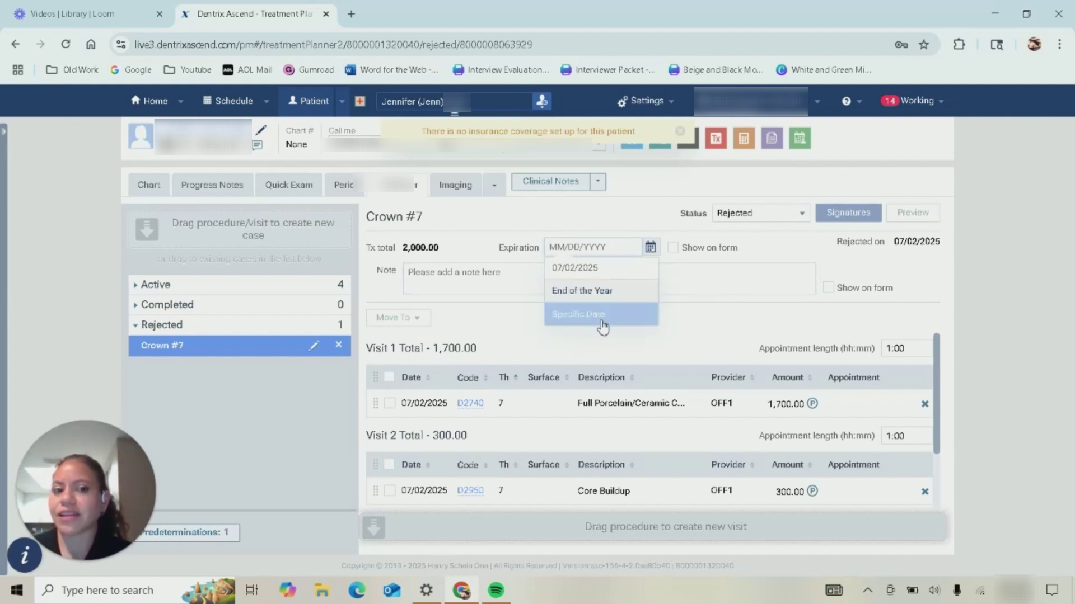
{"action": "left_click", "coordinate": [731, 248]}
{"action": "left_click", "coordinate": [764, 281]}
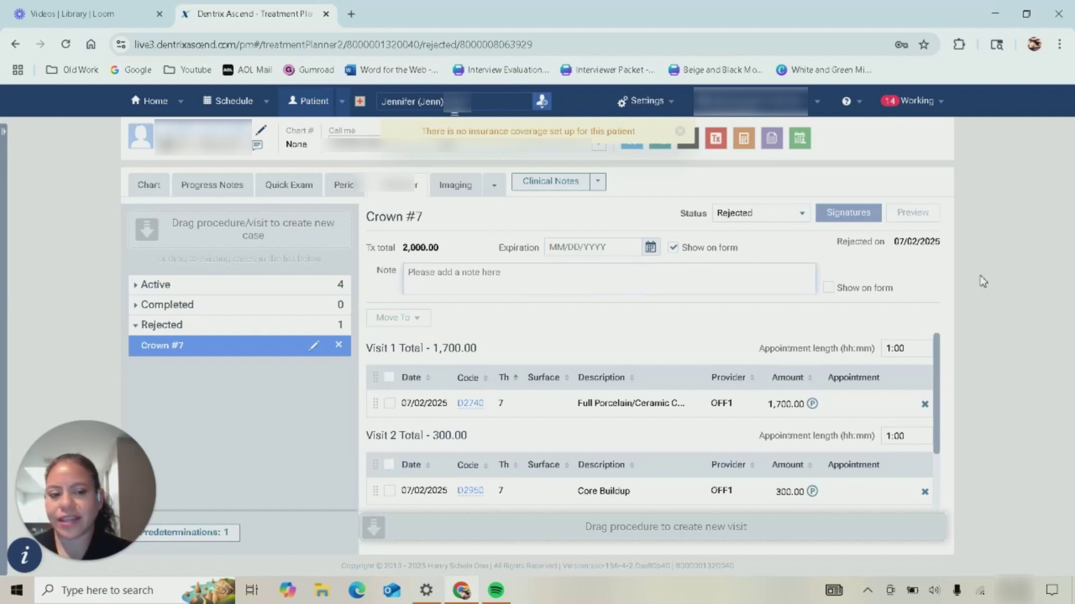
{"action": "mouse_move", "coordinate": [935, 378]}
{"action": "left_mouse_down"}
{"action": "mouse_move", "coordinate": [930, 478]}
{"action": "mouse_move", "coordinate": [930, 381]}
{"action": "left_mouse_up"}
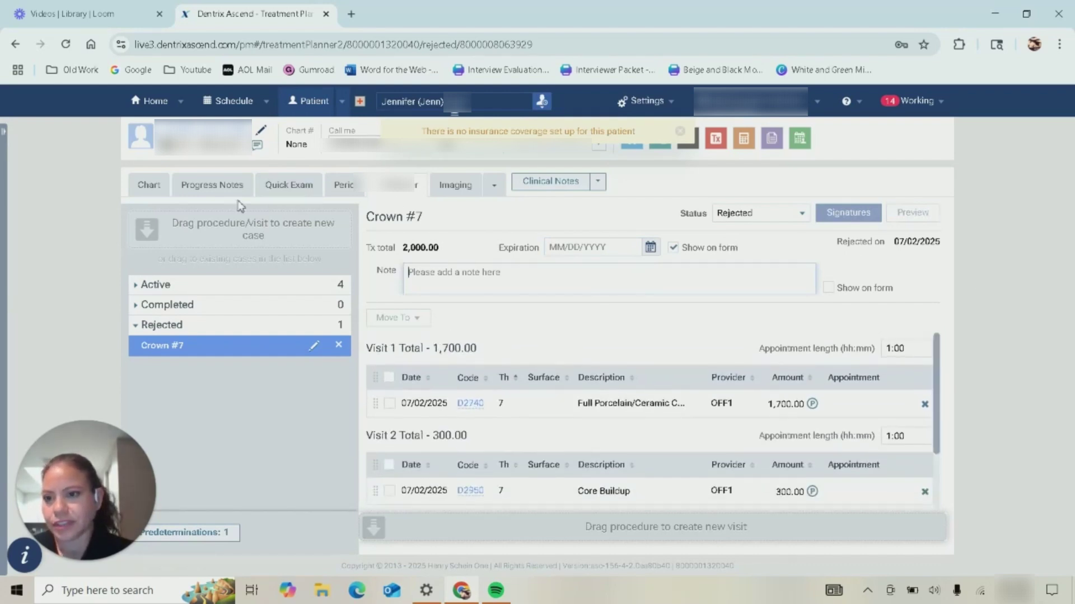
{"action": "left_click", "coordinate": [156, 187]}
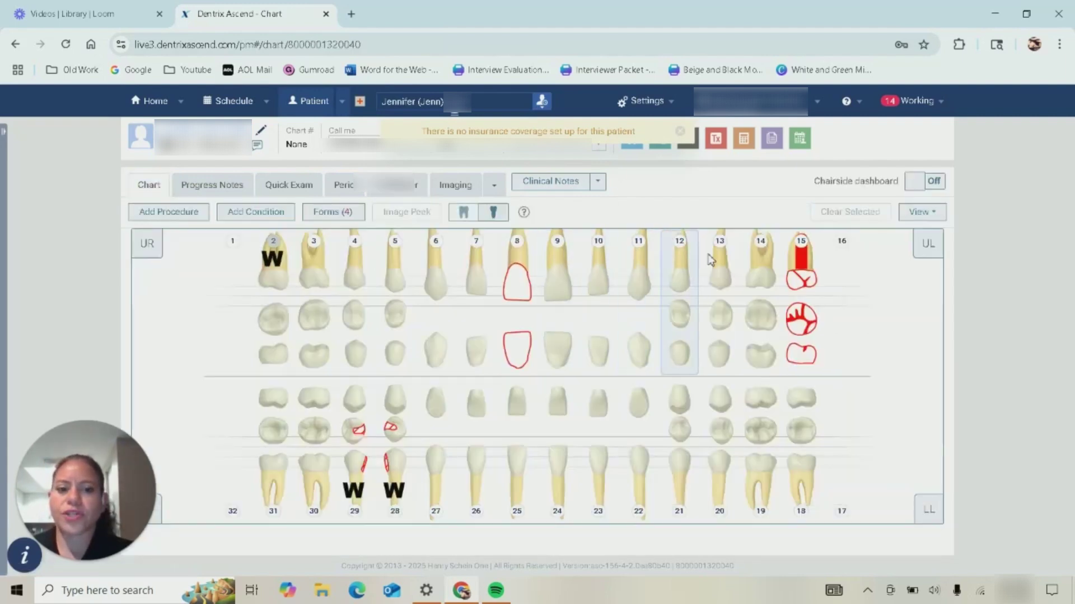
- Select teeth 15 and 4 and record a Tooth absent condition on both
{"action": "left_click", "coordinate": [796, 274]}
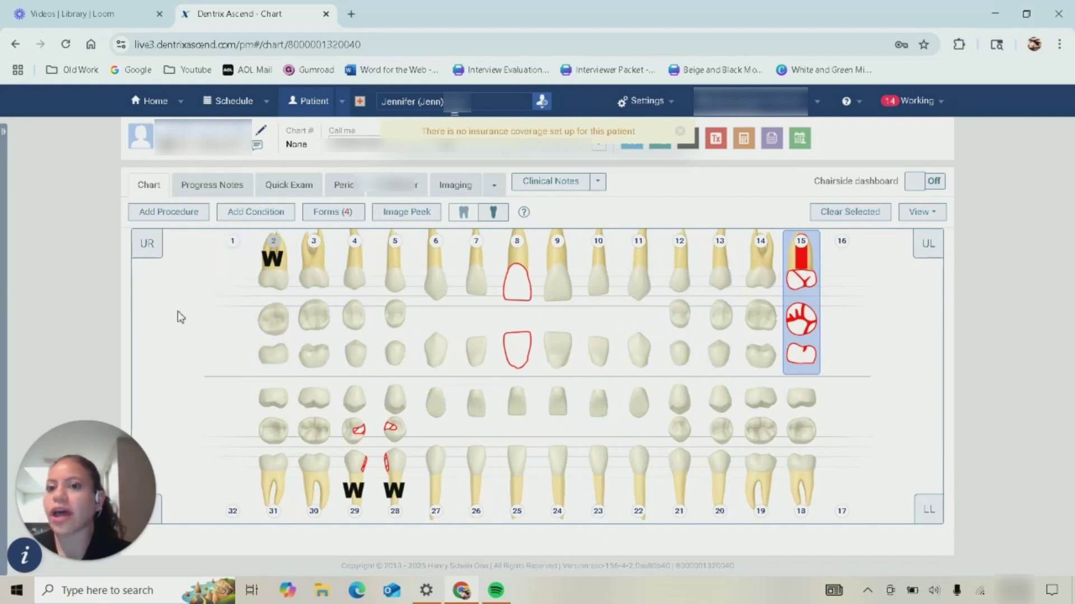
{"action": "left_click", "coordinate": [357, 288]}
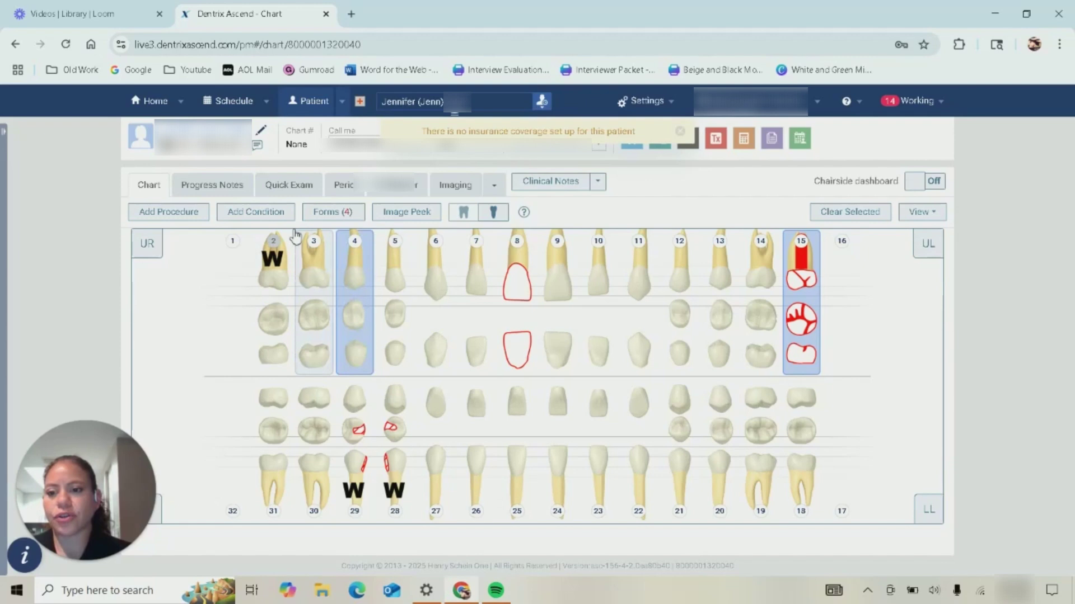
{"action": "left_click", "coordinate": [258, 214]}
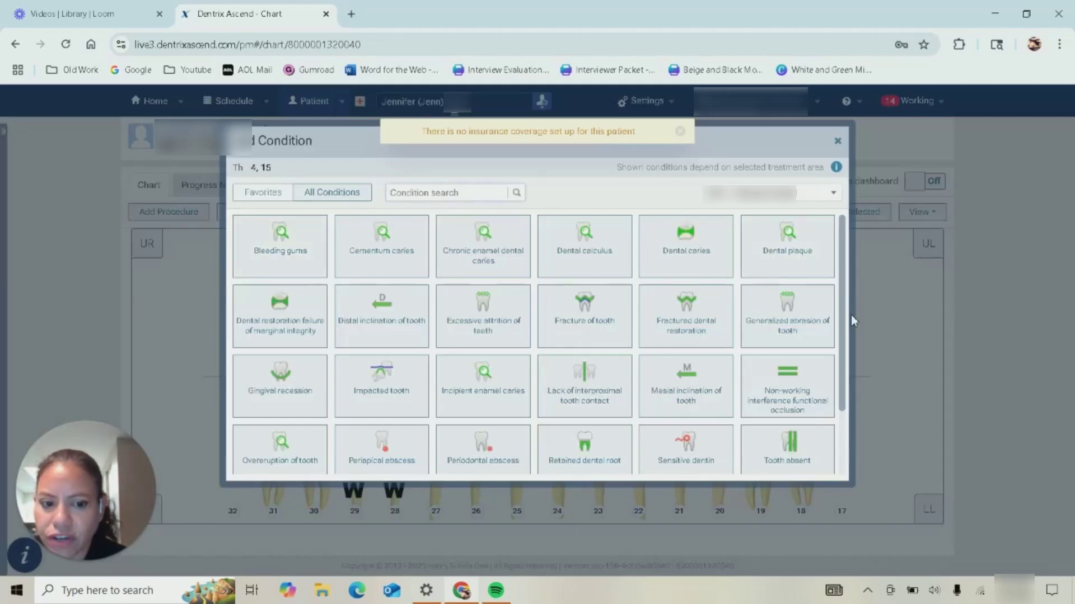
{"action": "left_click", "coordinate": [801, 451]}
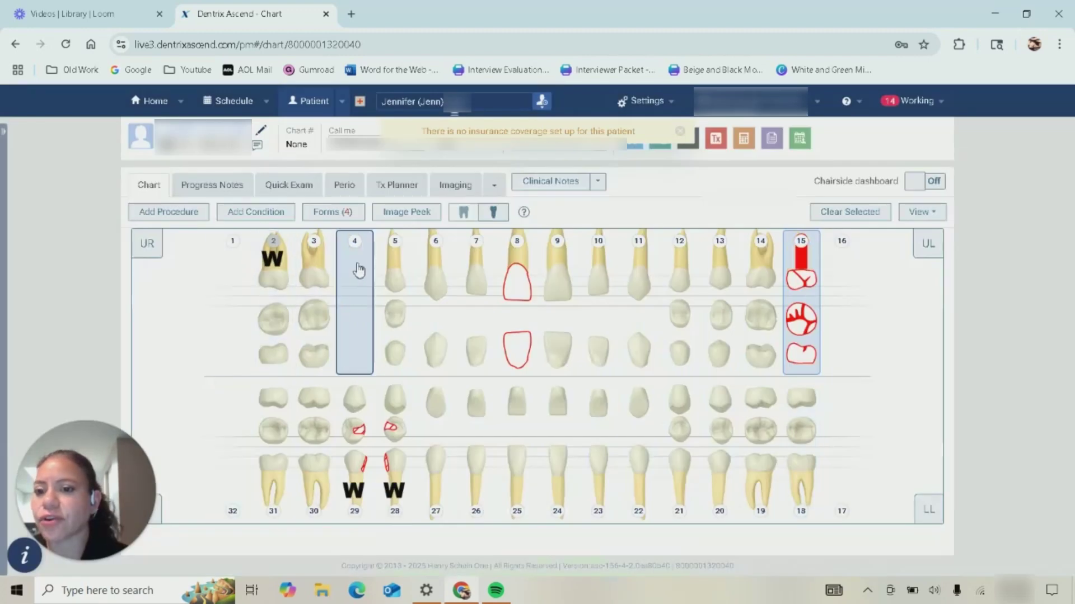
{"action": "left_click", "coordinate": [189, 217]}
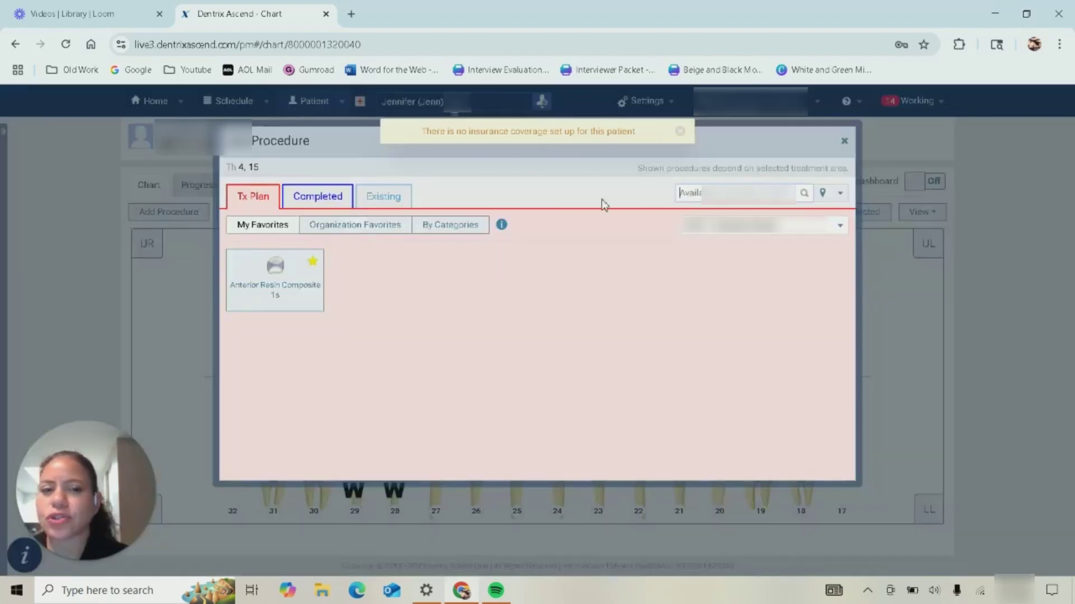
{"action": "left_click", "coordinate": [843, 140]}
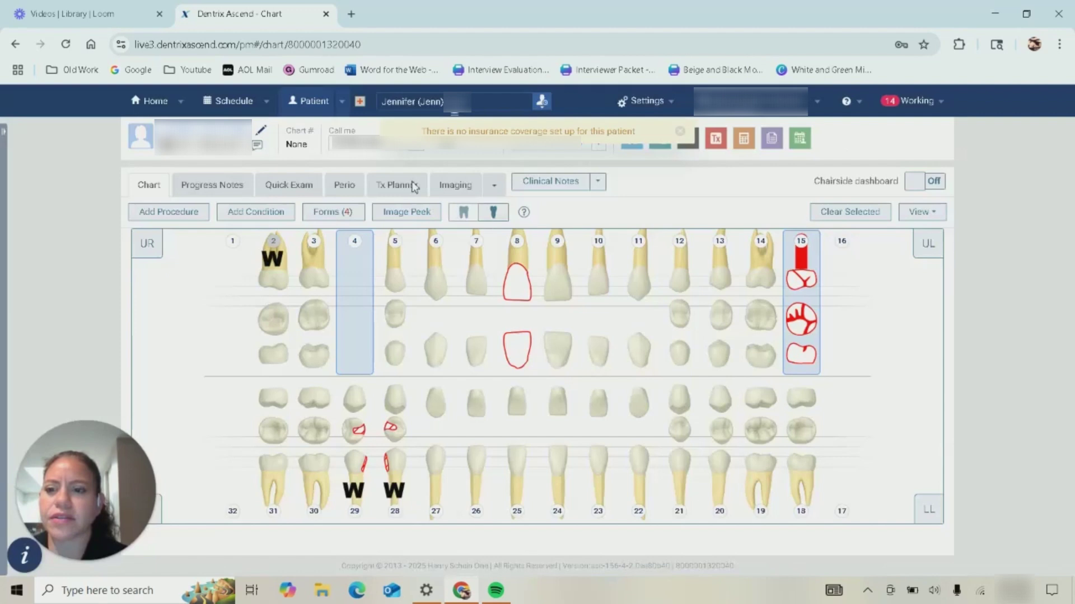
{"action": "left_click", "coordinate": [403, 257]}
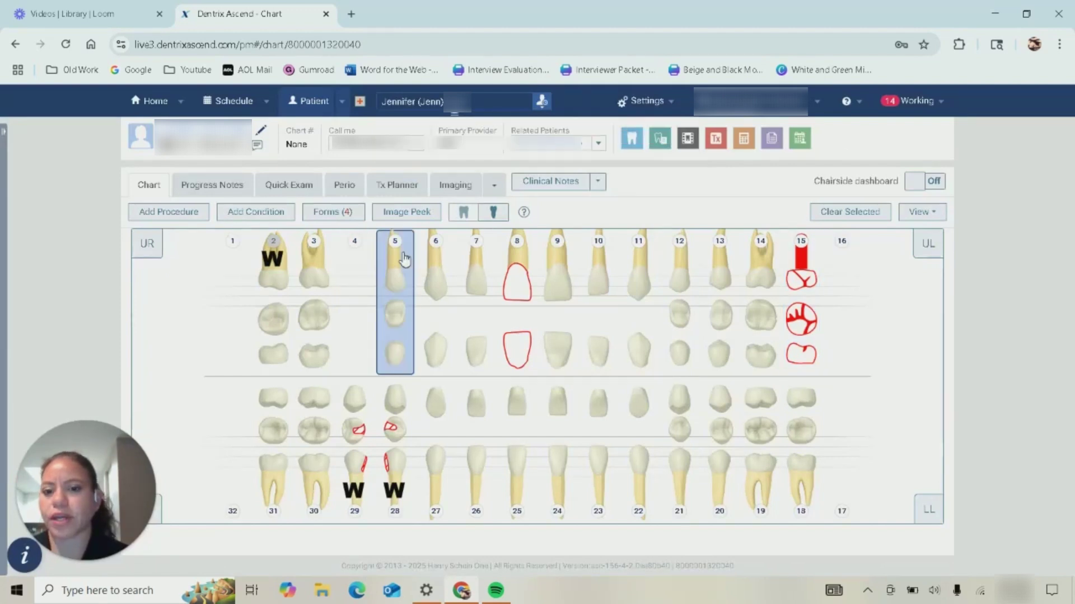
{"action": "left_click", "coordinate": [173, 219]}
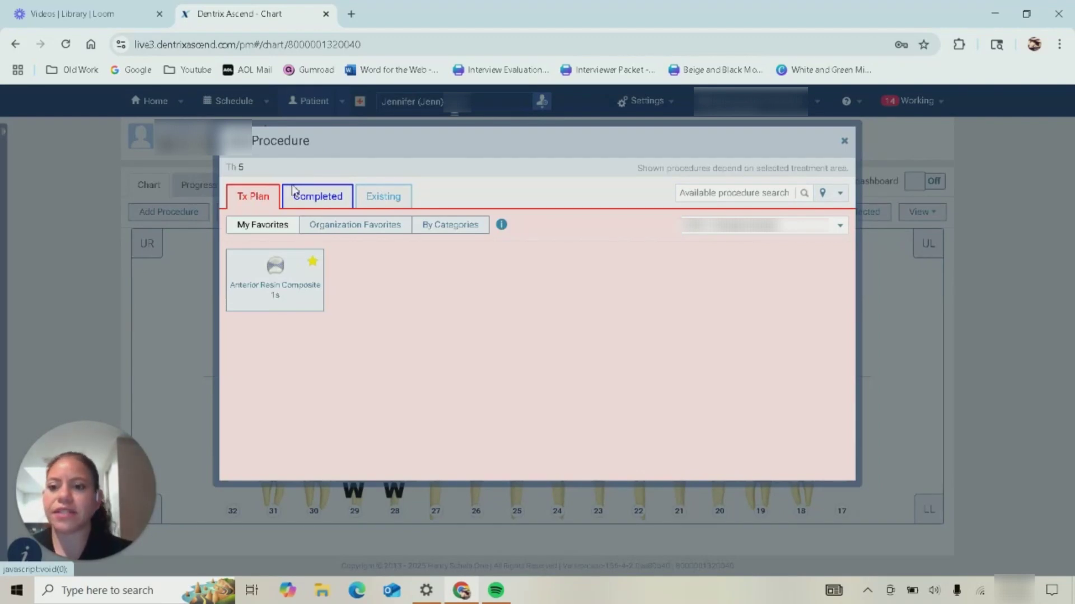
{"action": "left_click", "coordinate": [316, 202]}
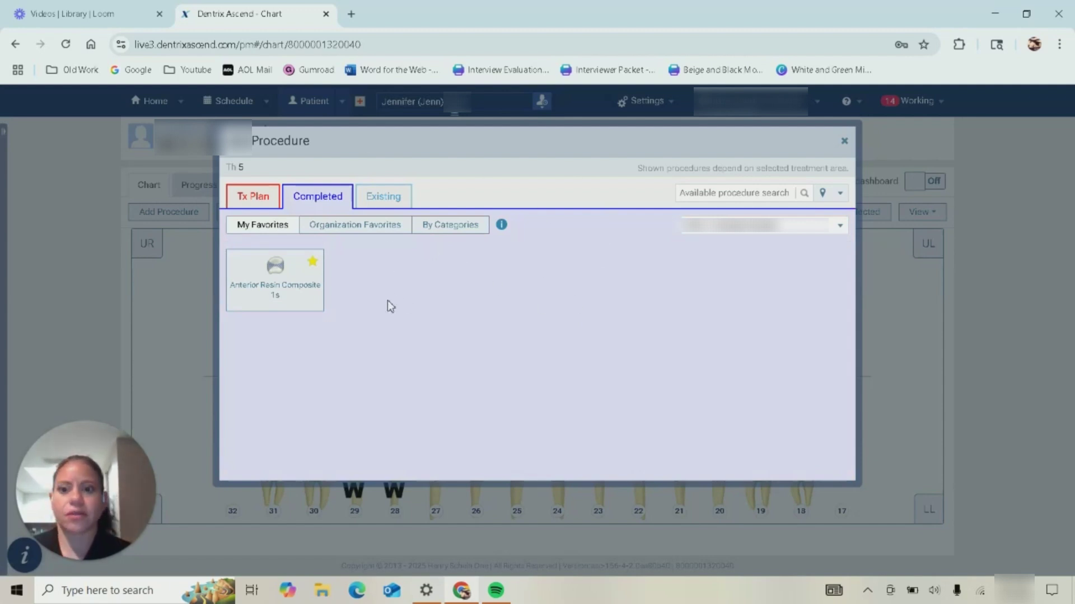
{"action": "left_click", "coordinate": [378, 204]}
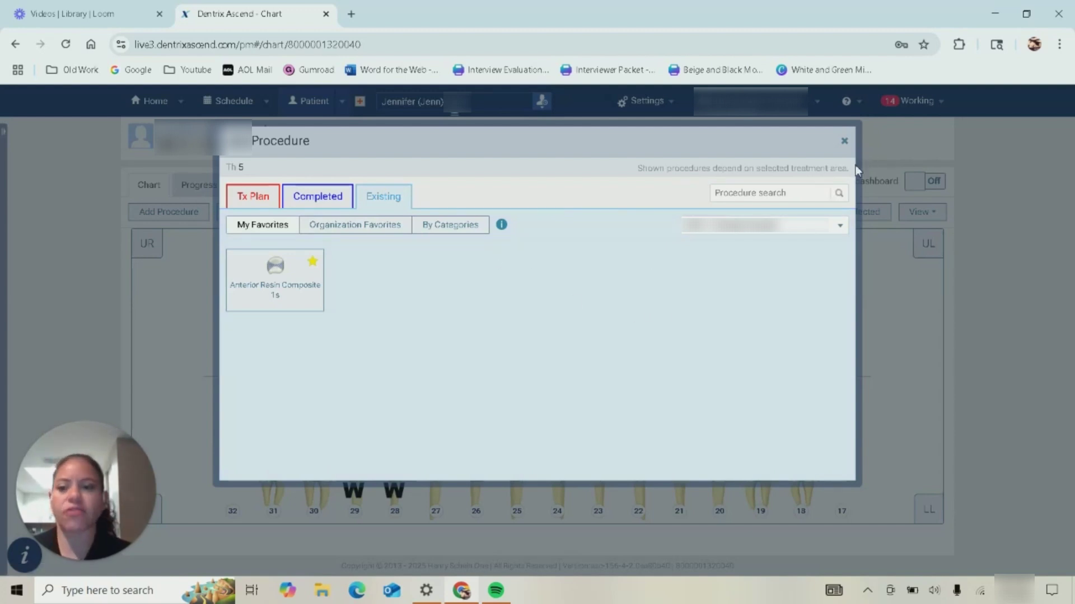
{"action": "left_click", "coordinate": [253, 197]}
{"action": "left_click", "coordinate": [287, 195]}
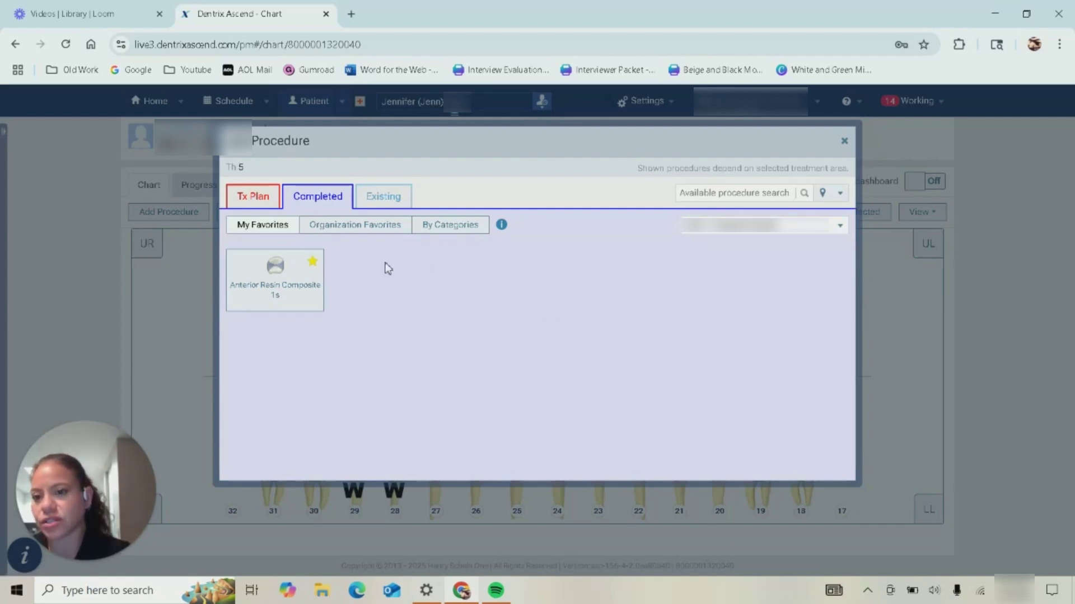
{"action": "left_click", "coordinate": [247, 202]}
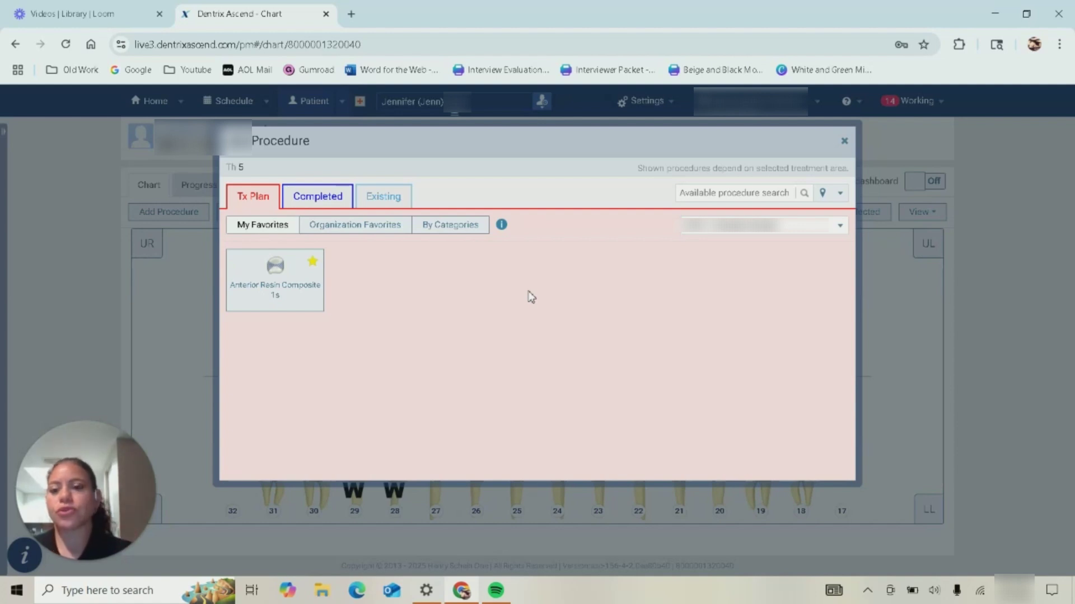
{"action": "left_click", "coordinate": [382, 198]}
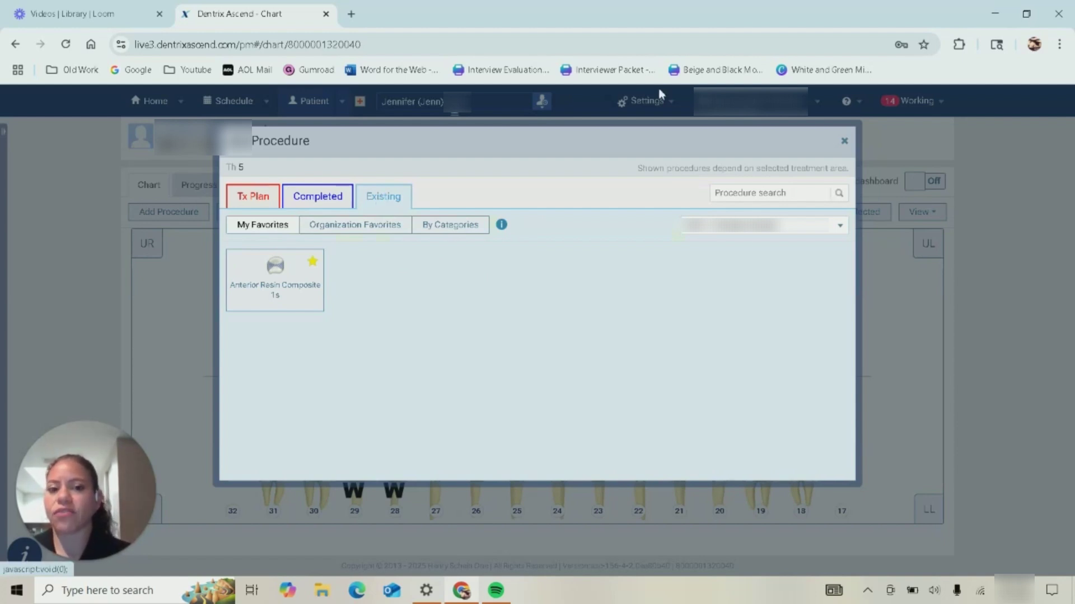
{"action": "left_click", "coordinate": [844, 141]}
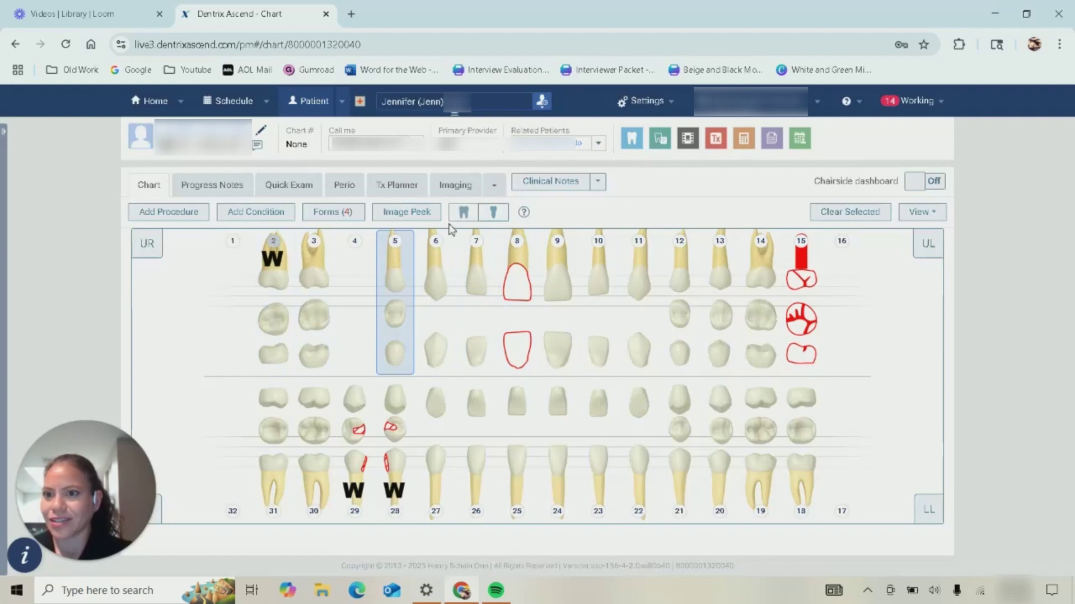
- Cycle through Quick Exam, Chart and Progress Notes, showing progress notes for all procedures
{"action": "left_click", "coordinate": [303, 189]}
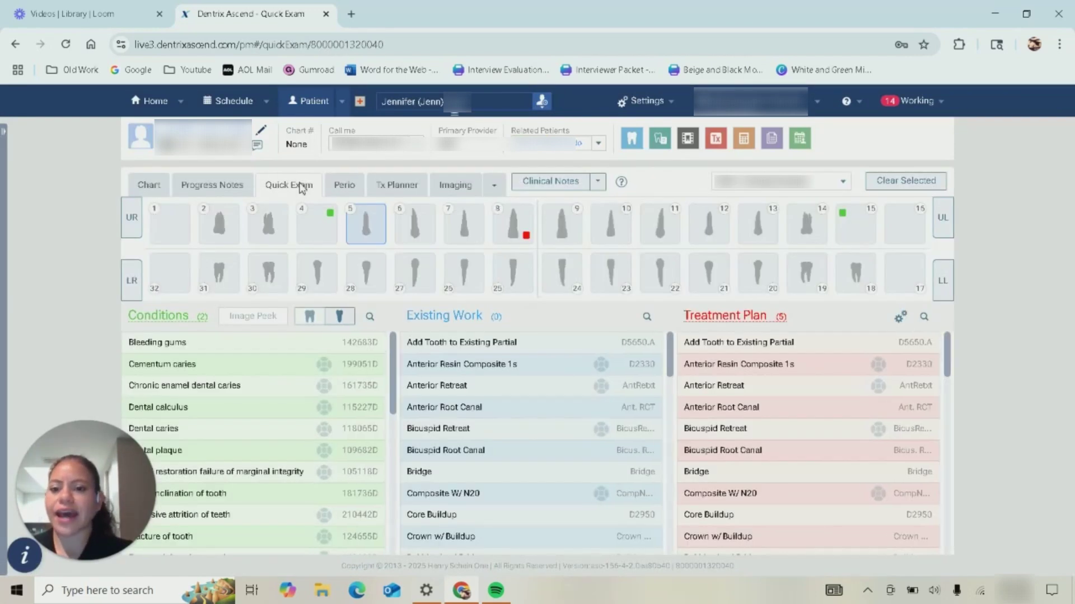
{"action": "left_click", "coordinate": [149, 186]}
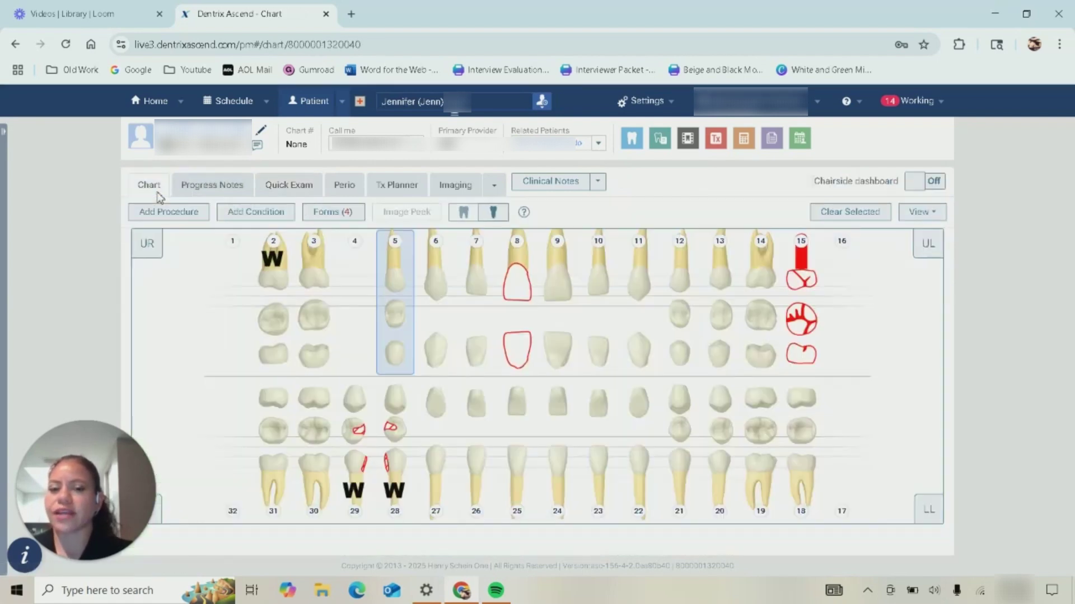
{"action": "left_click", "coordinate": [277, 190]}
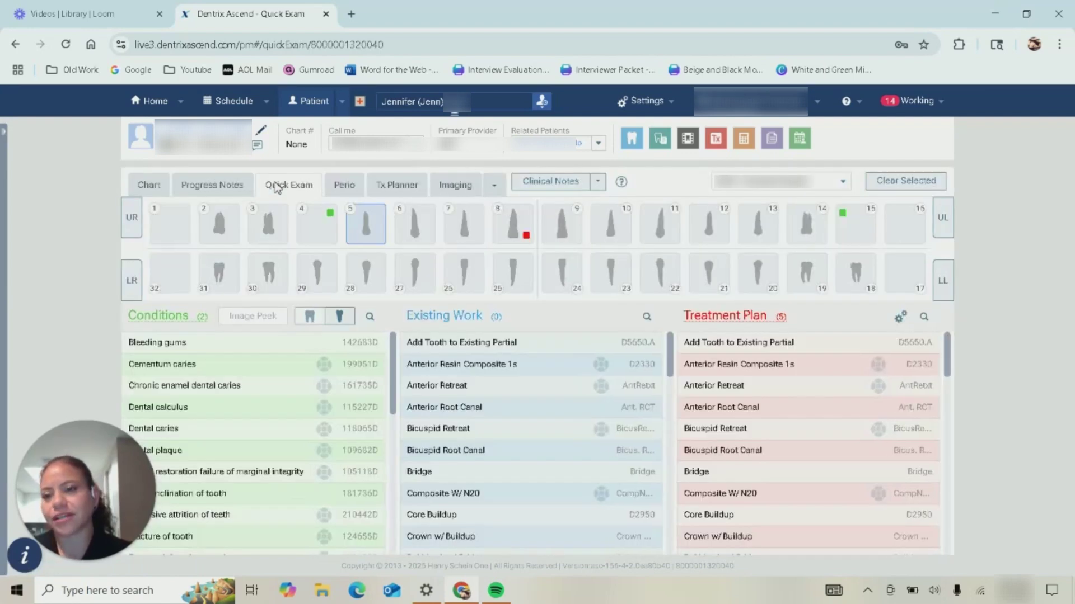
{"action": "left_click", "coordinate": [224, 186]}
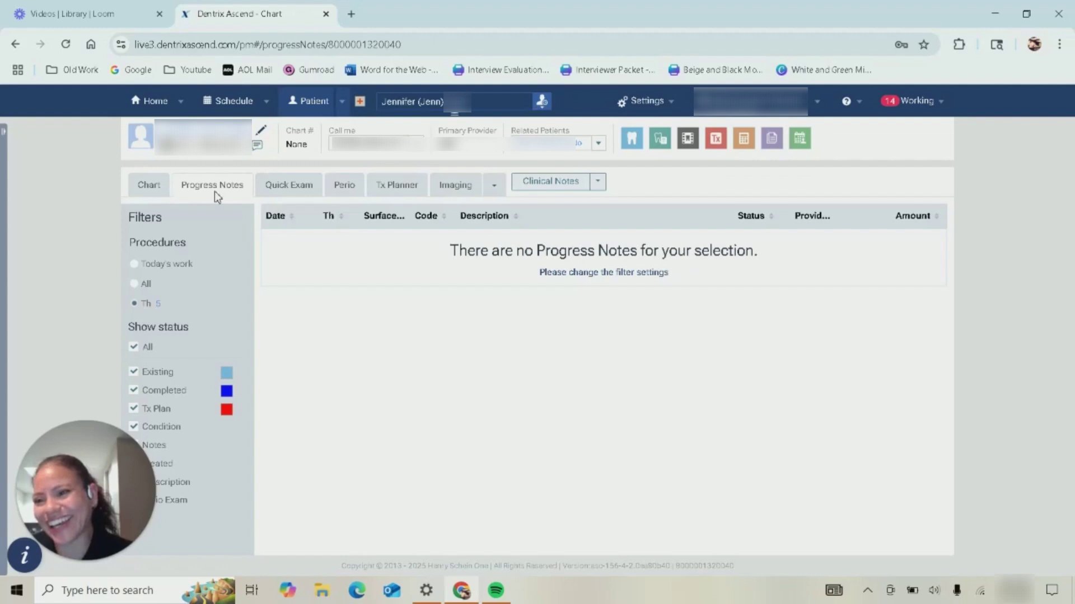
{"action": "left_click", "coordinate": [139, 285]}
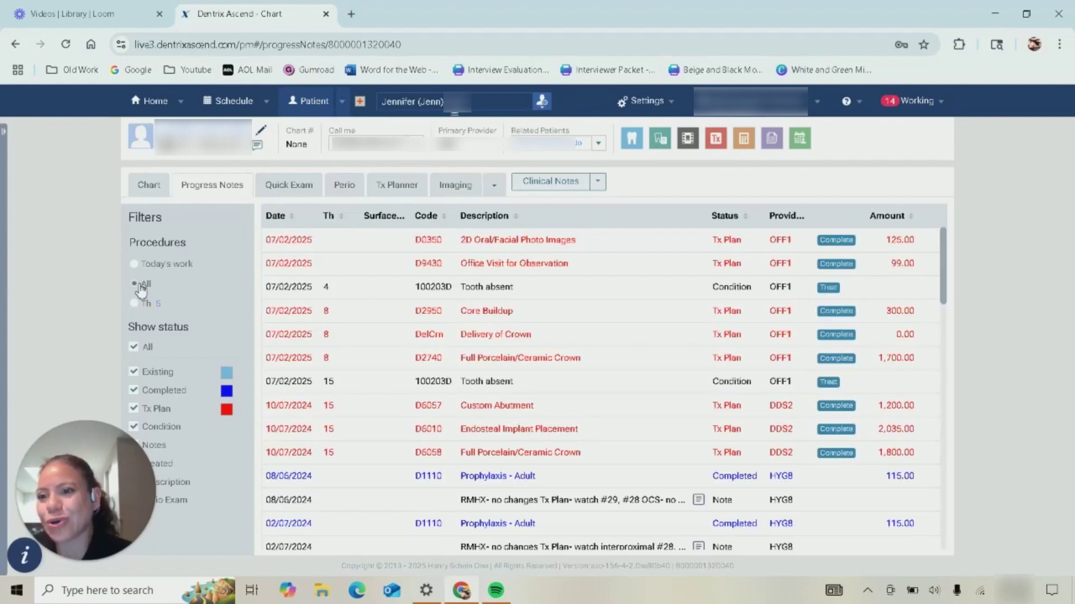
{"action": "left_click", "coordinate": [150, 186]}
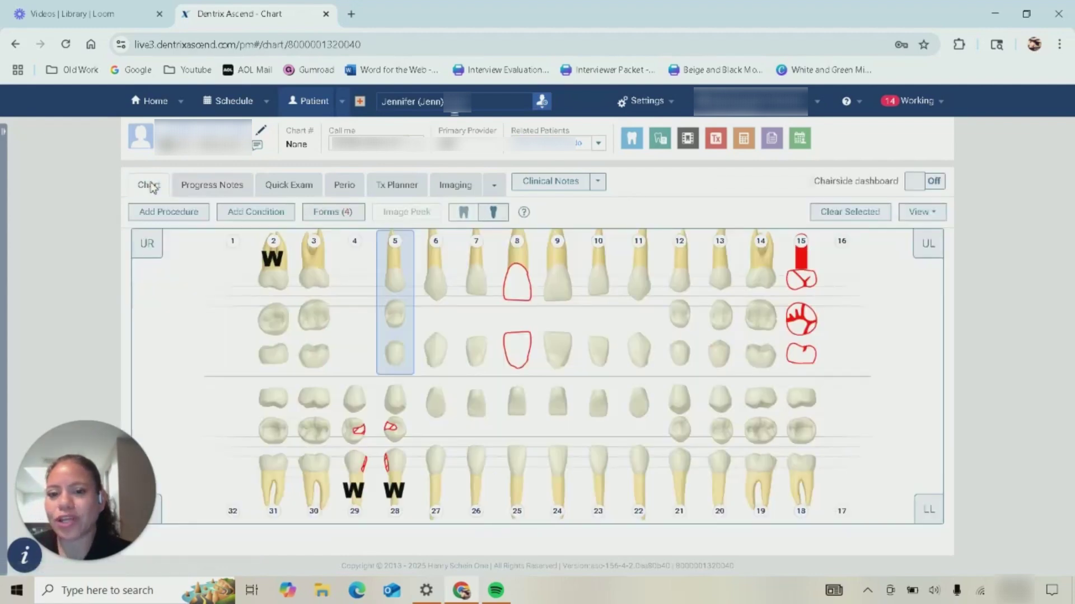
{"action": "left_click", "coordinate": [224, 183]}
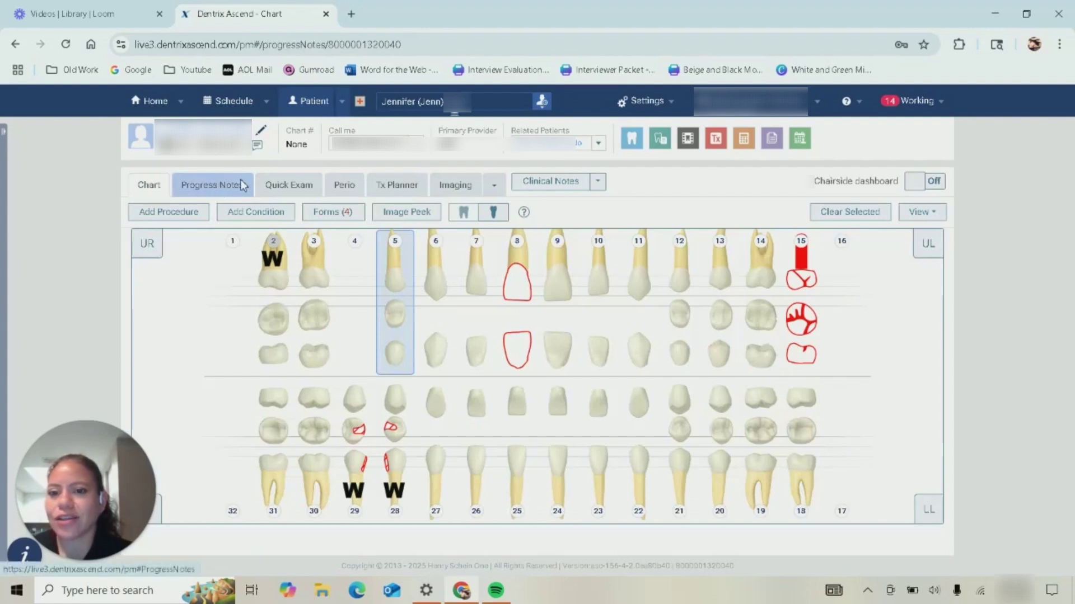
- Present treatment plan Case 1 so it shows Presented on 07/02/2025, then go back to the treatment planner
{"action": "left_click", "coordinate": [403, 186]}
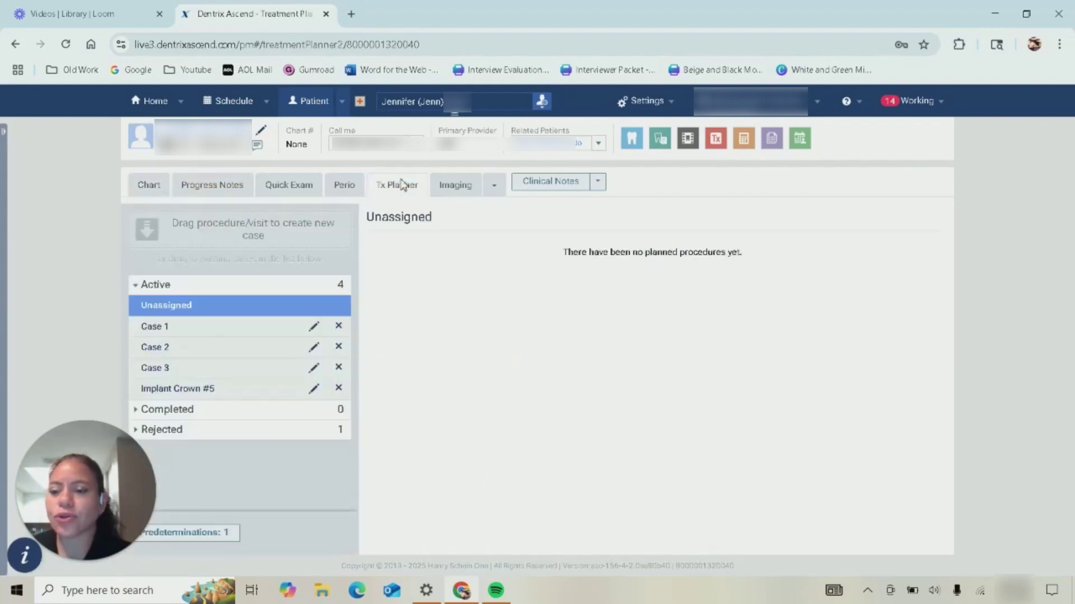
{"action": "left_click", "coordinate": [207, 330]}
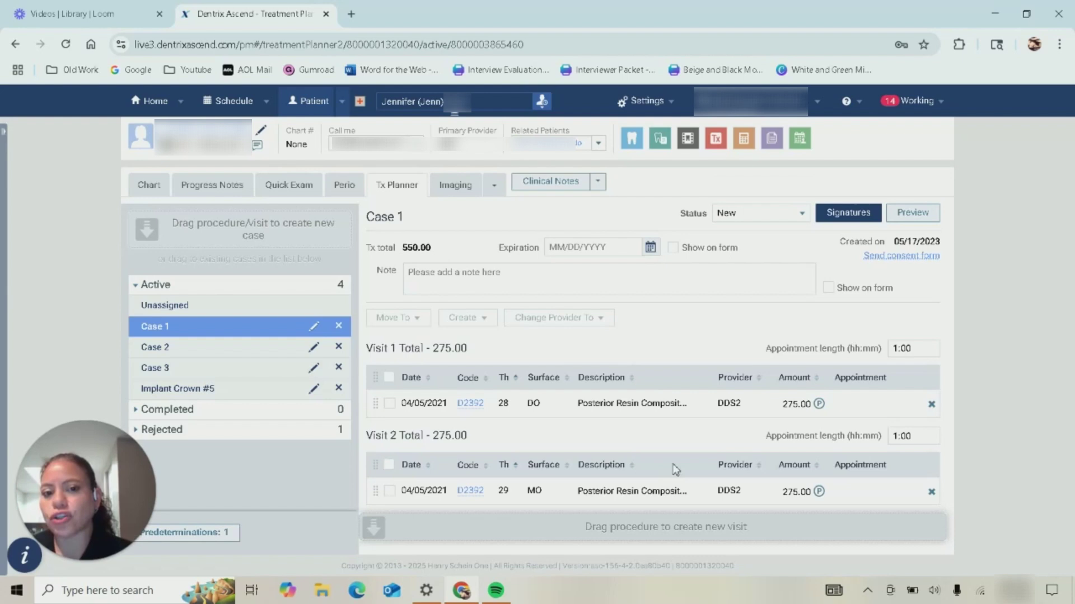
{"action": "left_click", "coordinate": [922, 212]}
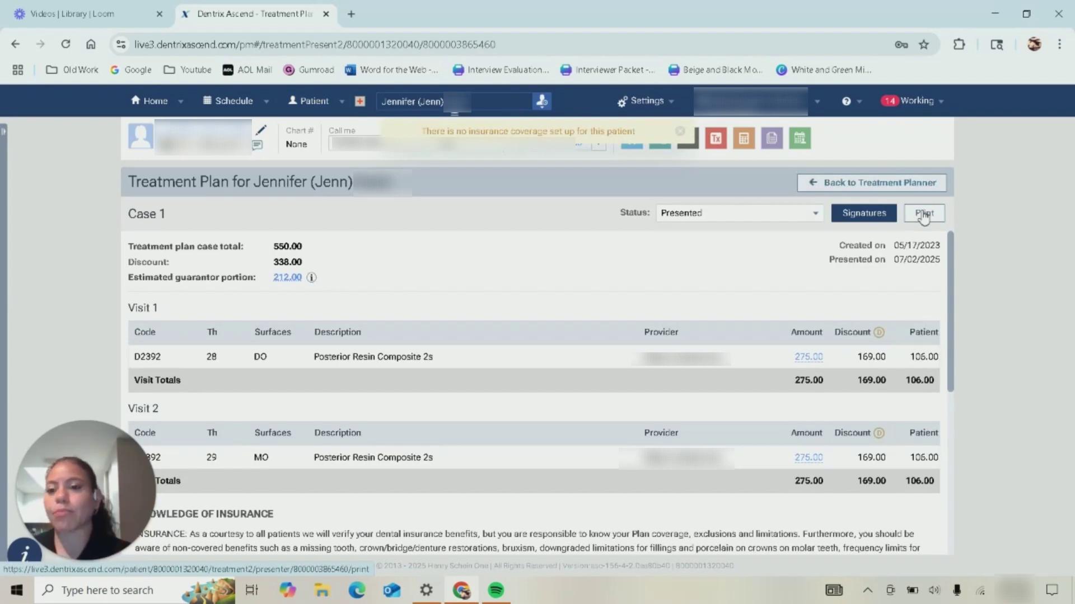
{"action": "left_click", "coordinate": [345, 108]}
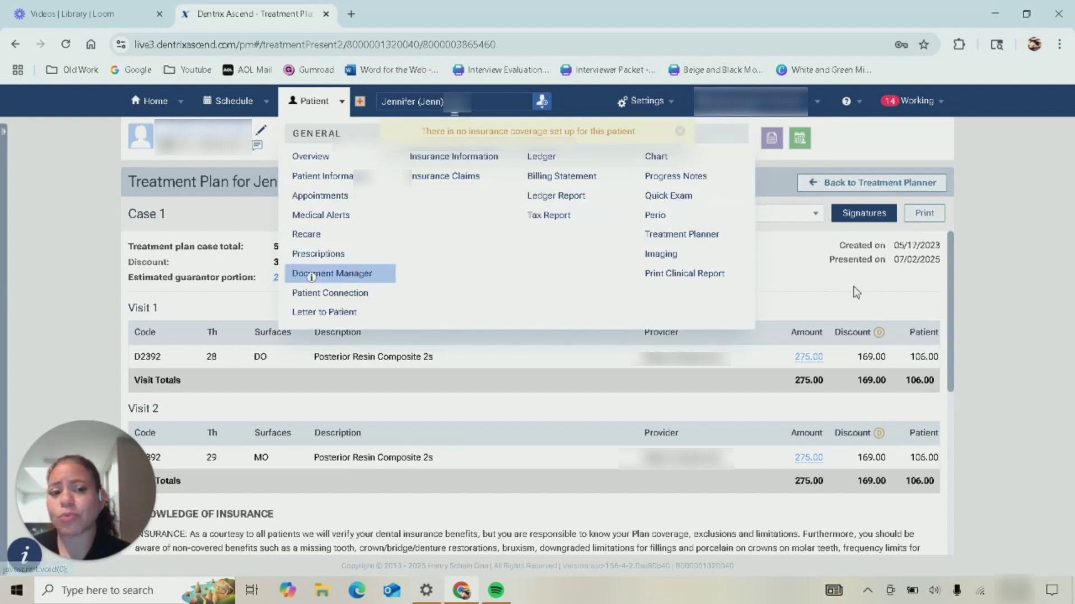
{"action": "left_click", "coordinate": [826, 297]}
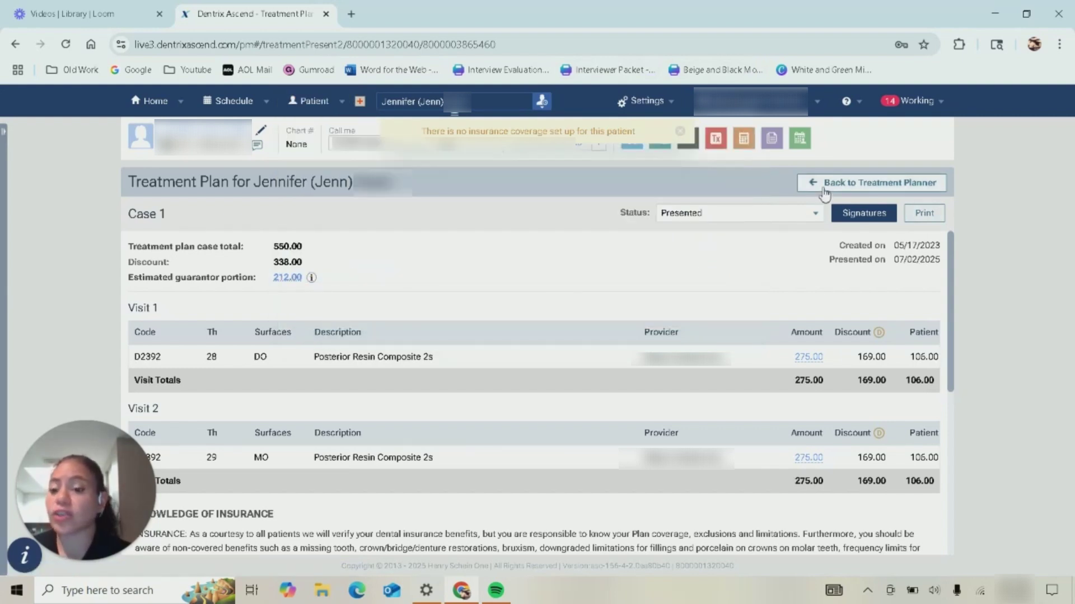
{"action": "left_click", "coordinate": [825, 192]}
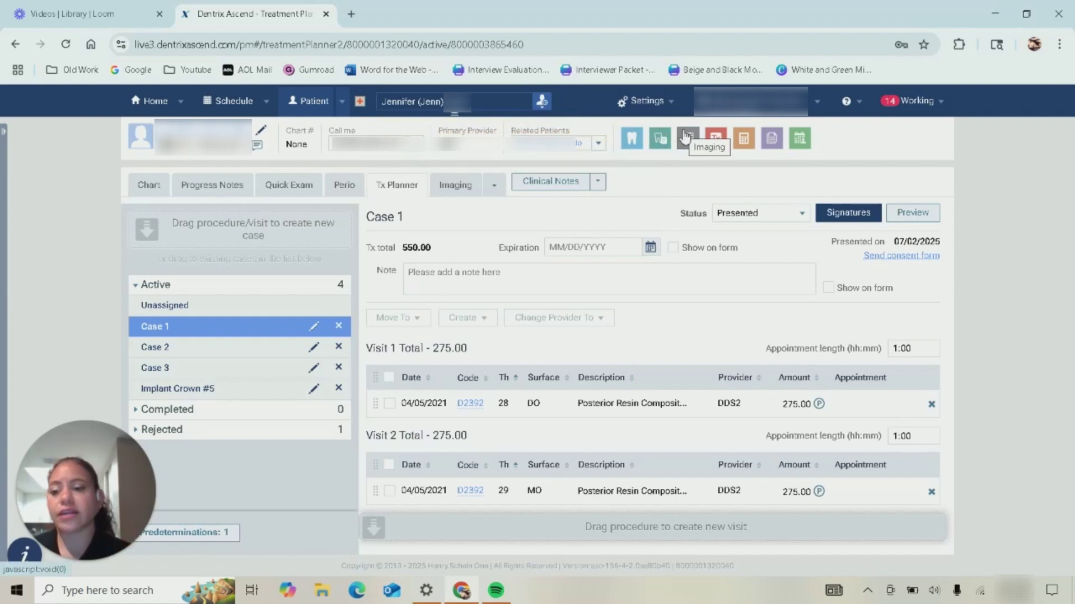
- Show the Wednesday, July 2, 2025 calendar for another practice location, scrolled to the morning hours
{"action": "left_click", "coordinate": [234, 102]}
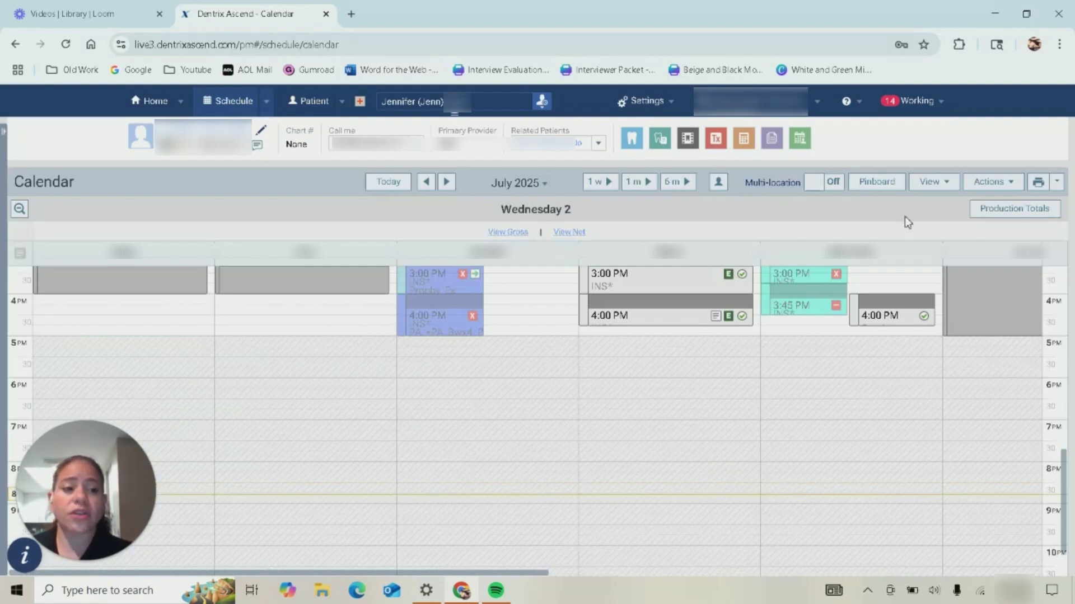
{"action": "scroll", "coordinate": [1063, 484], "scroll_direction": "up", "scroll_amount": 5}
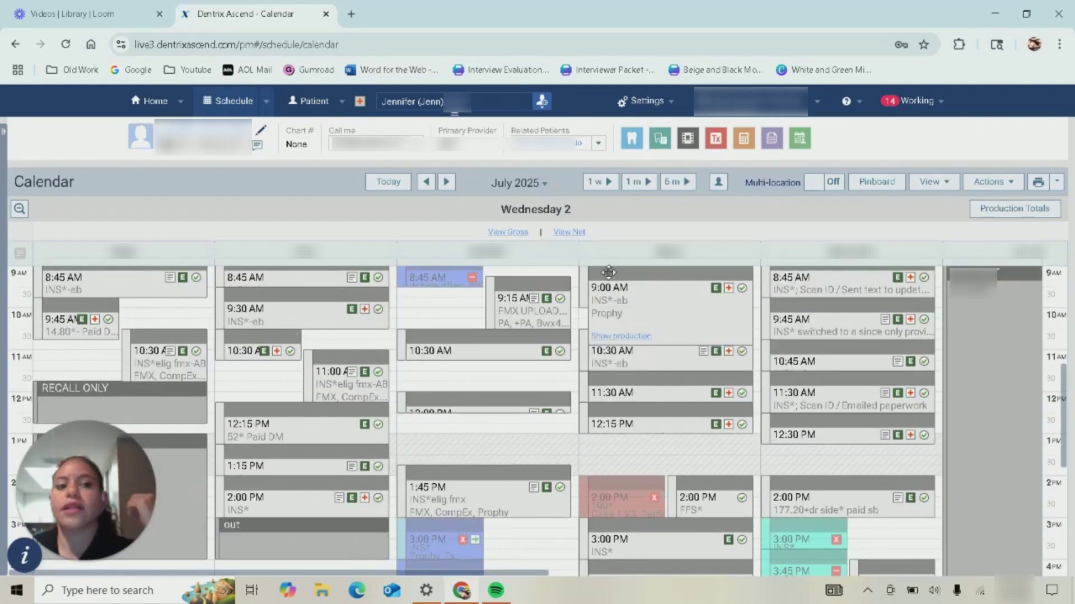
{"action": "left_click", "coordinate": [348, 106]}
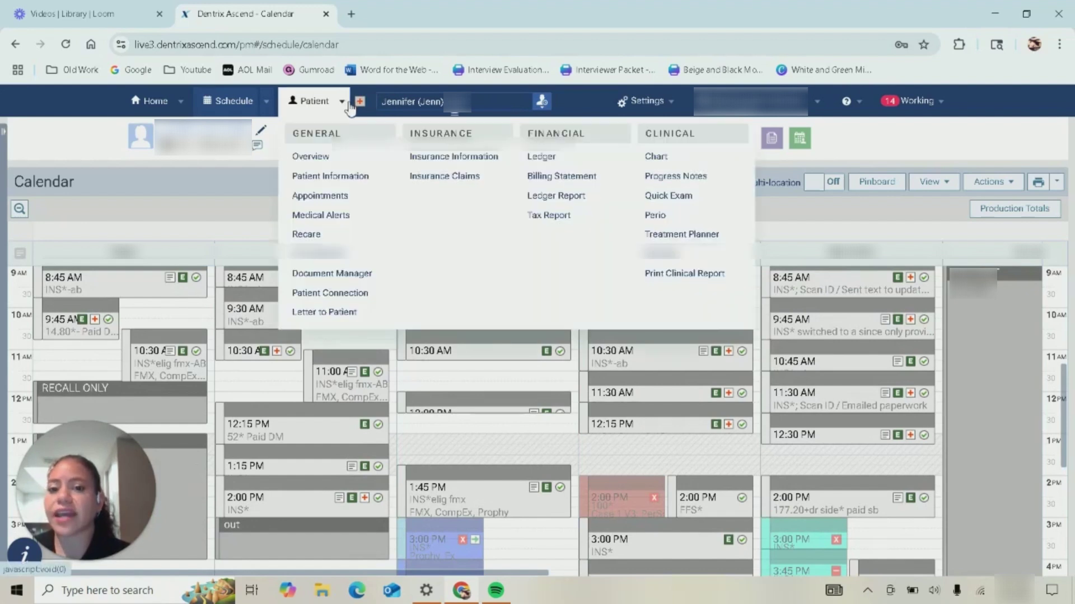
{"action": "left_click", "coordinate": [718, 112]}
{"action": "left_click", "coordinate": [727, 193]}
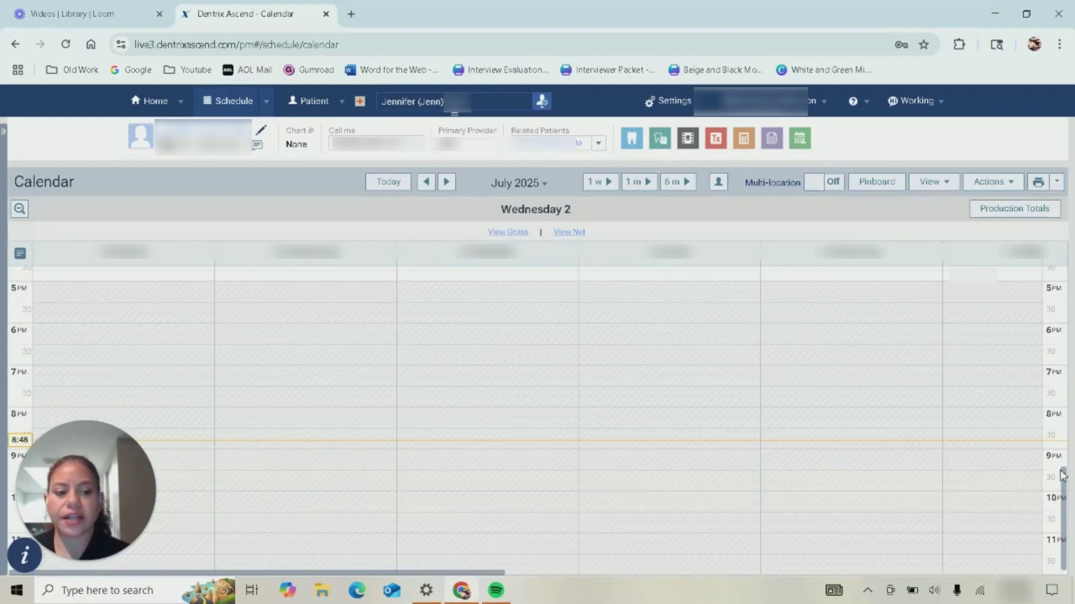
{"action": "left_click_drag", "start_coordinate": [1061, 475], "coordinate": [1069, 331]}
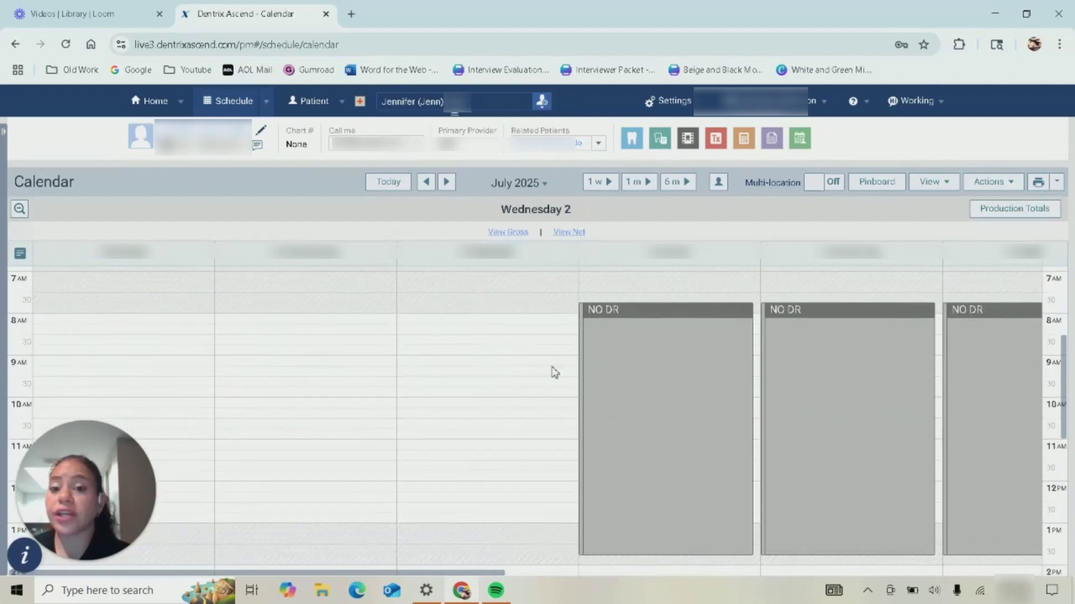
{"action": "left_click", "coordinate": [502, 381]}
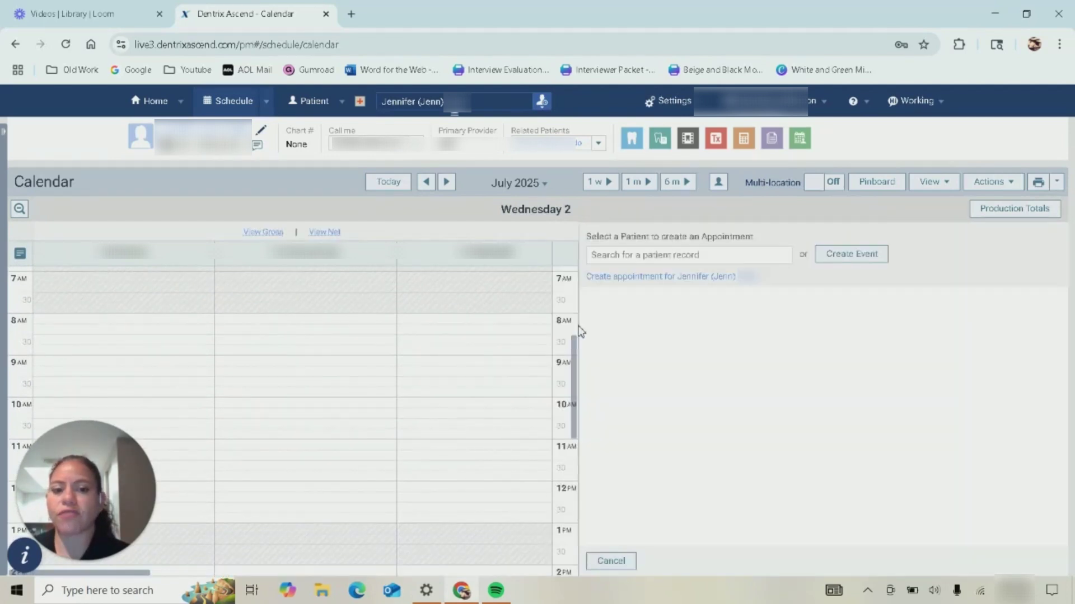
{"action": "left_click", "coordinate": [637, 276]}
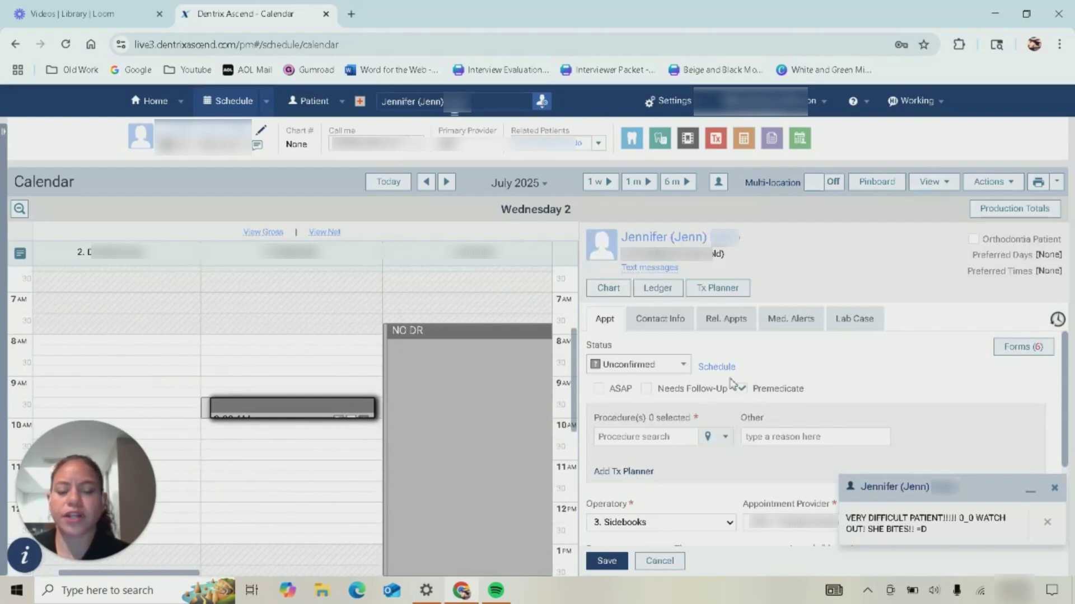
{"action": "left_click_drag", "start_coordinate": [1064, 366], "coordinate": [1068, 404]}
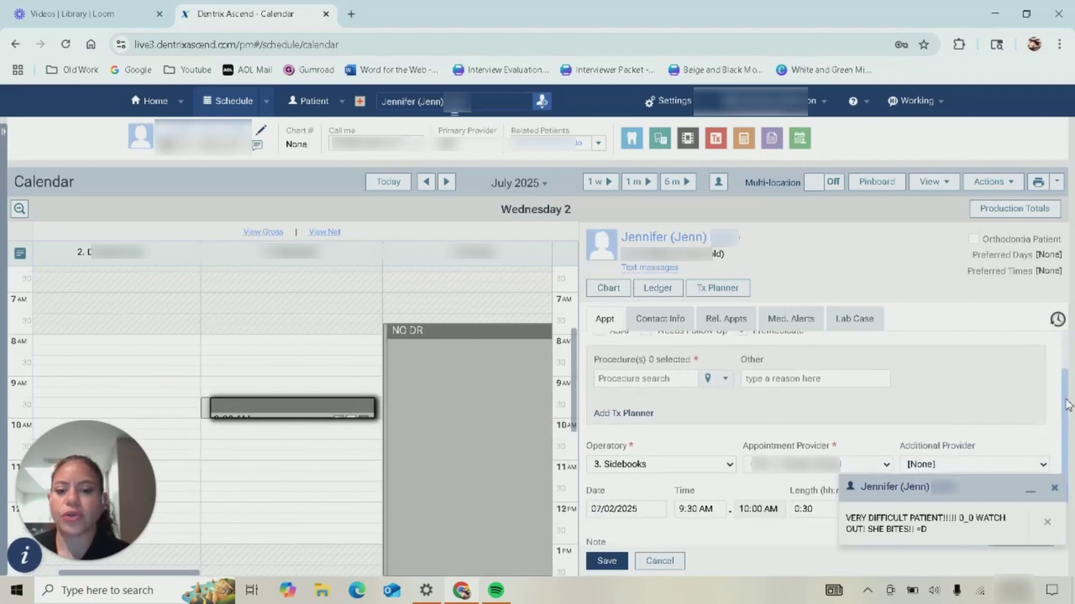
{"action": "left_click", "coordinate": [608, 421]}
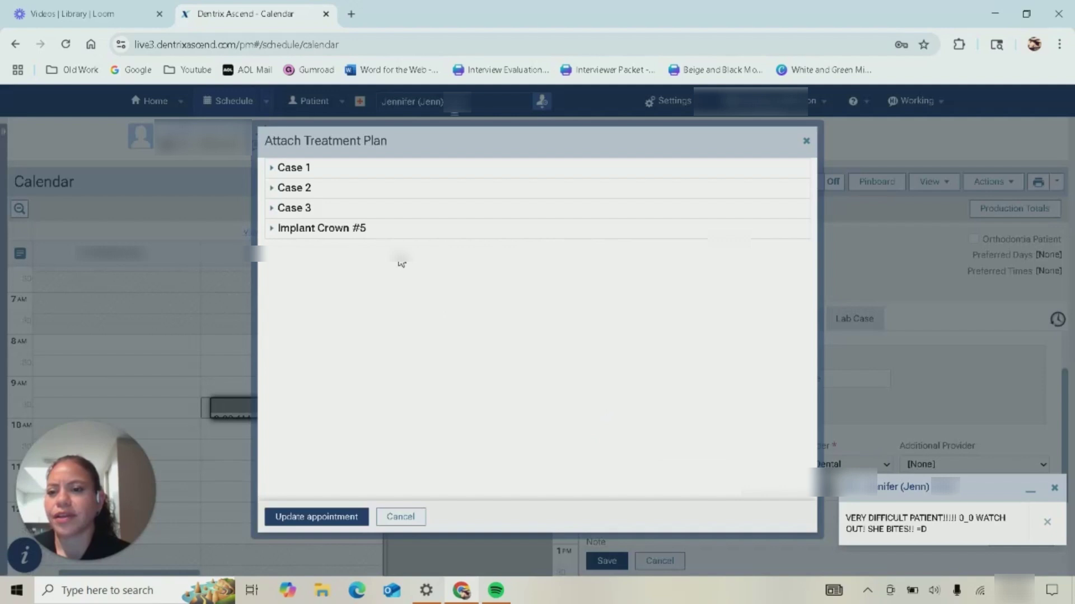
{"action": "left_click", "coordinate": [395, 215]}
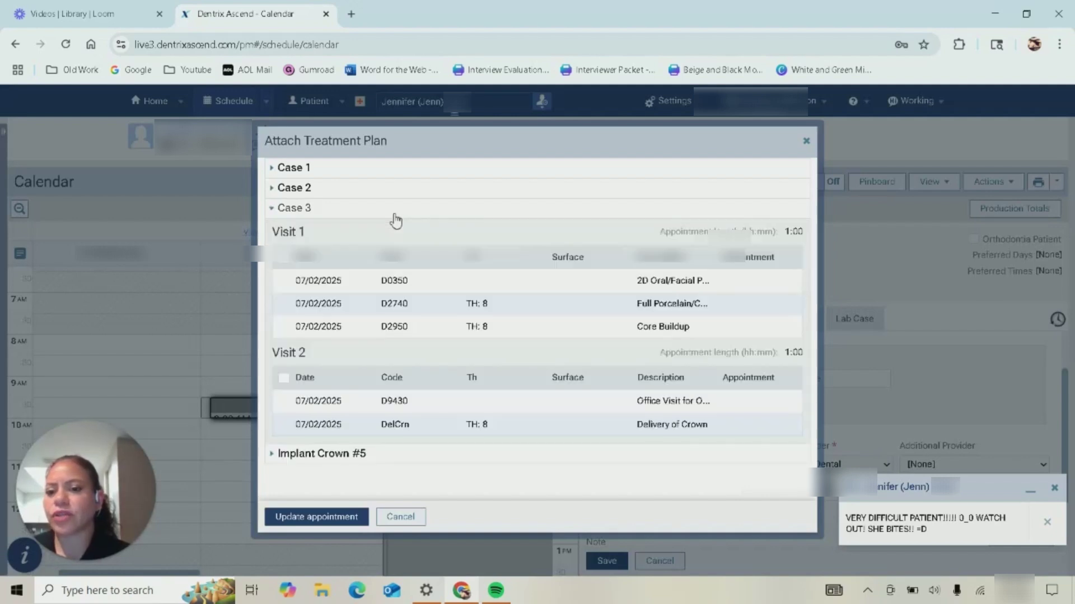
{"action": "left_click", "coordinate": [322, 516]}
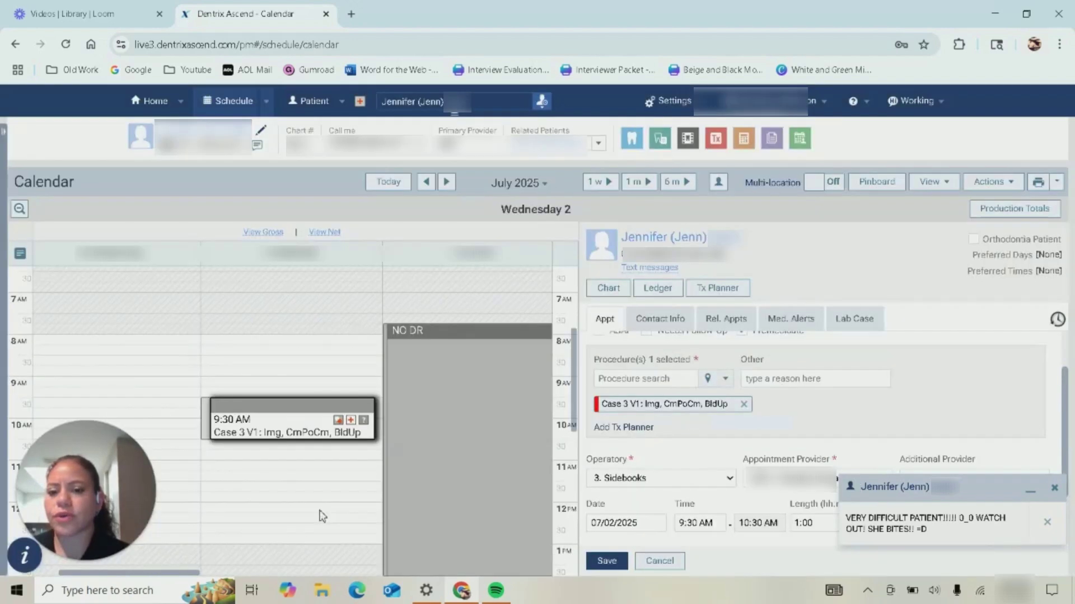
{"action": "left_click", "coordinate": [789, 379]}
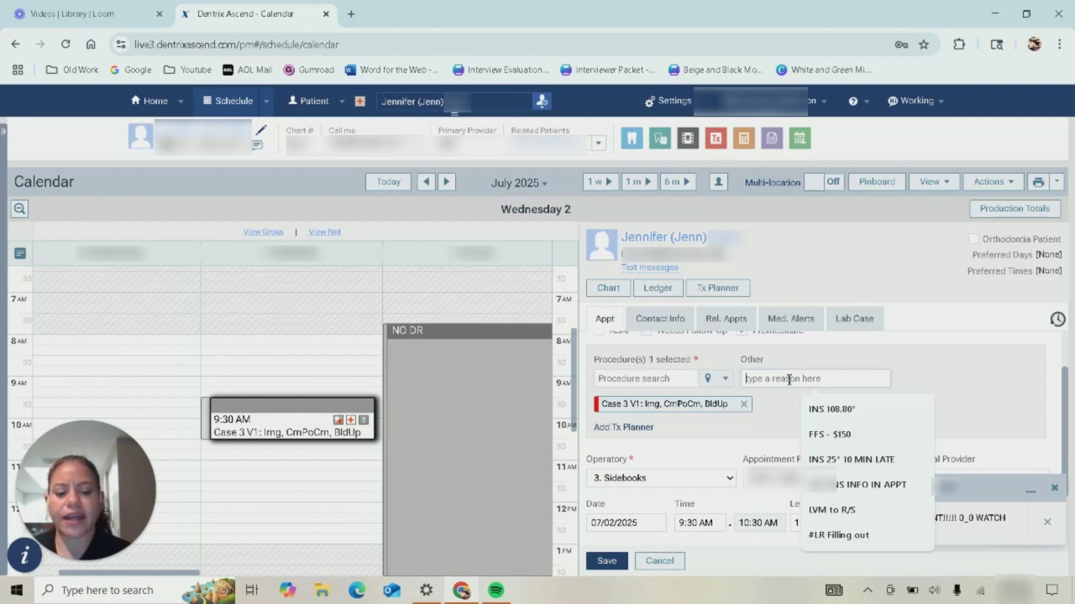
{"action": "type", "text": "1850"}
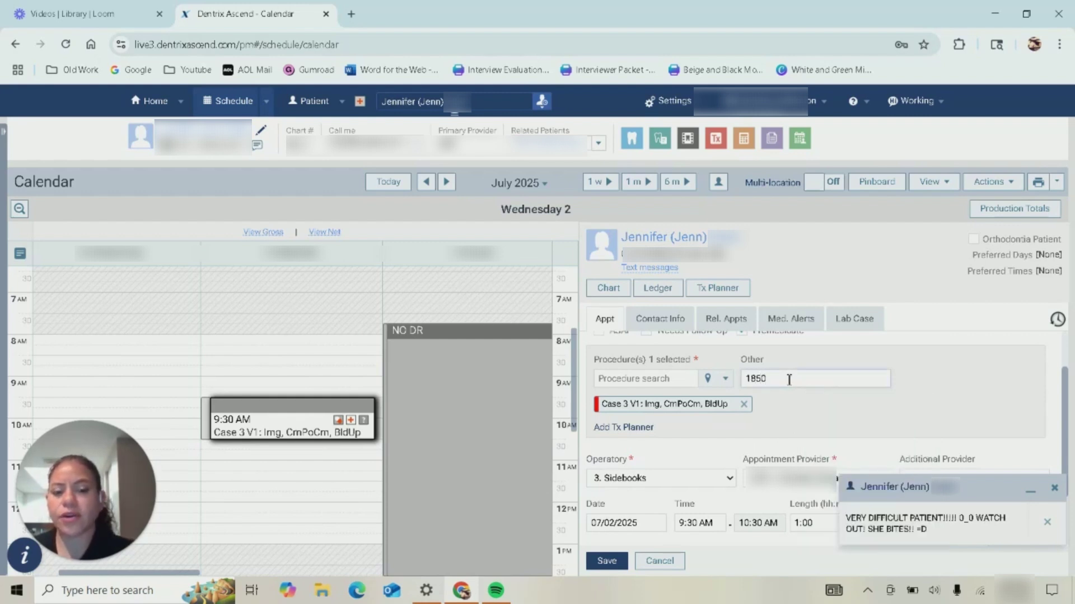
{"action": "scroll", "coordinate": [683, 532], "scroll_direction": "down", "scroll_amount": 2}
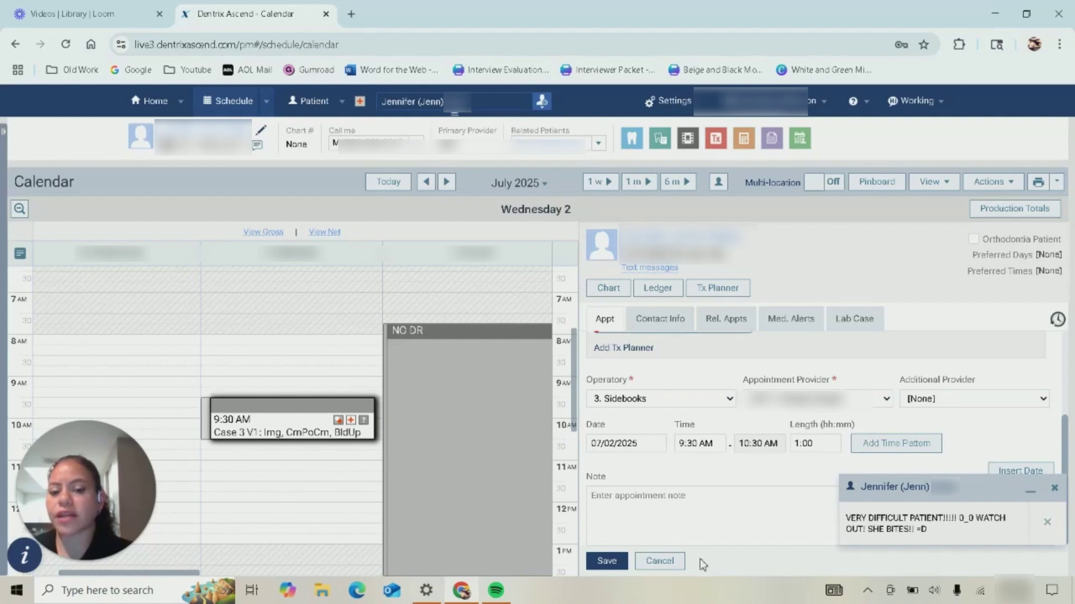
{"action": "left_click", "coordinate": [659, 562]}
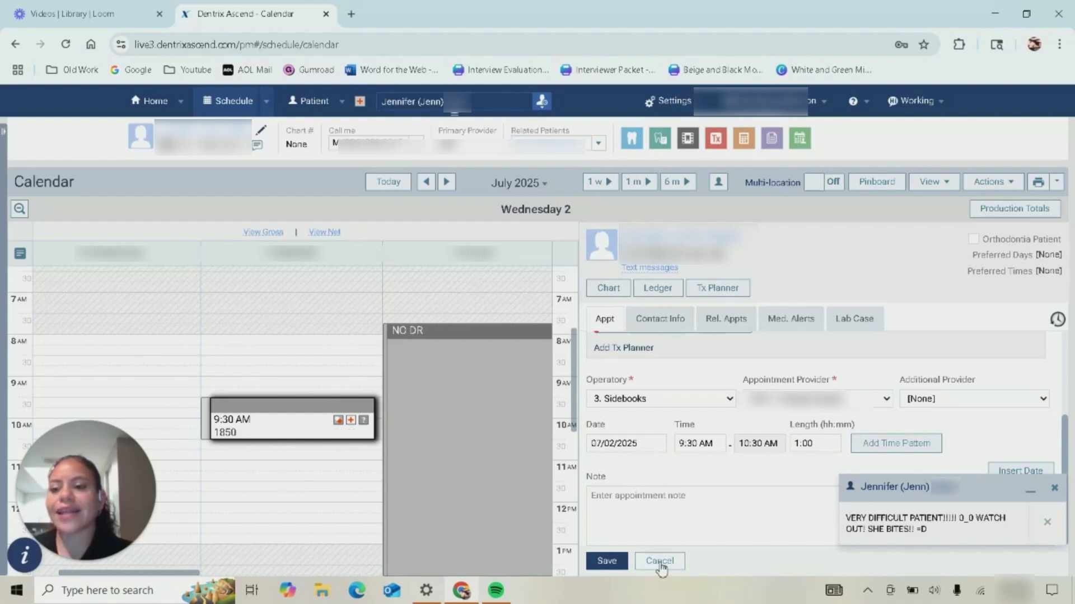
{"action": "left_click", "coordinate": [443, 223]}
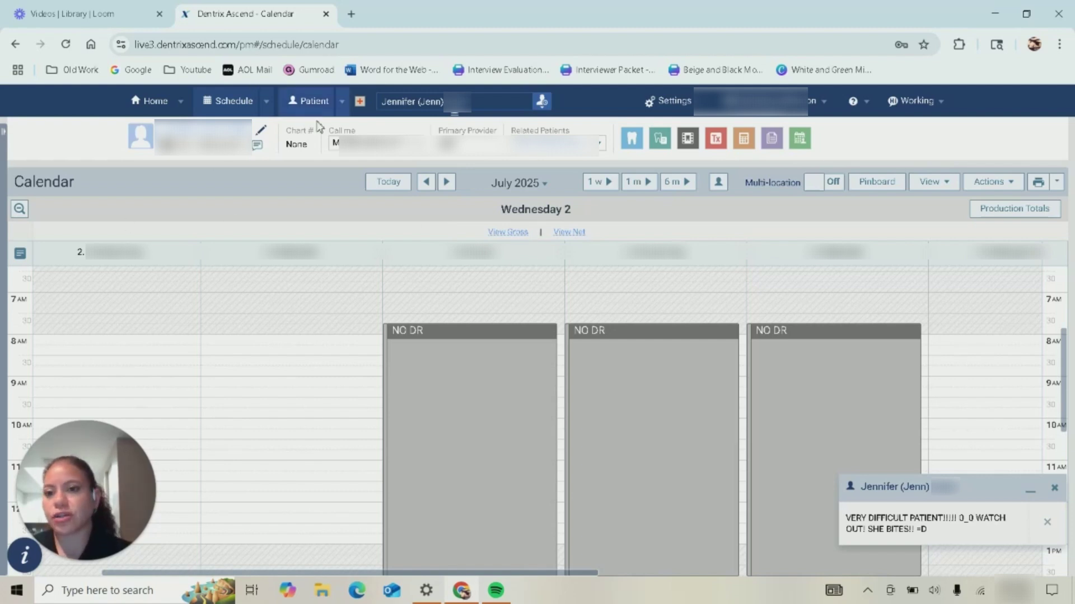
- Review each case's status on the patient Overview Treatment Plan card and dismiss the alert popup
{"action": "left_click", "coordinate": [342, 103]}
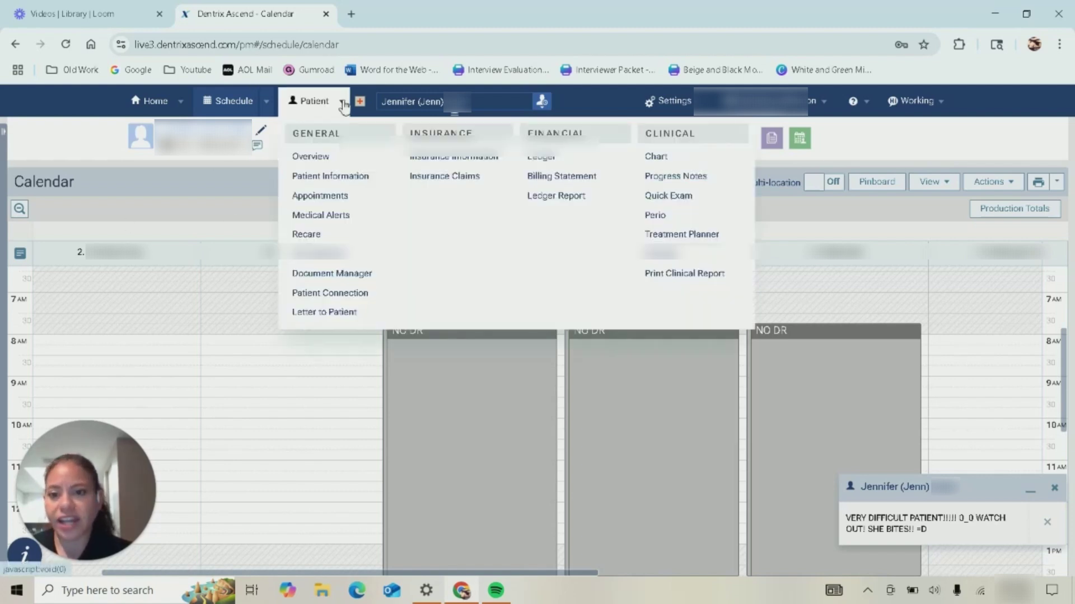
{"action": "left_click", "coordinate": [334, 158]}
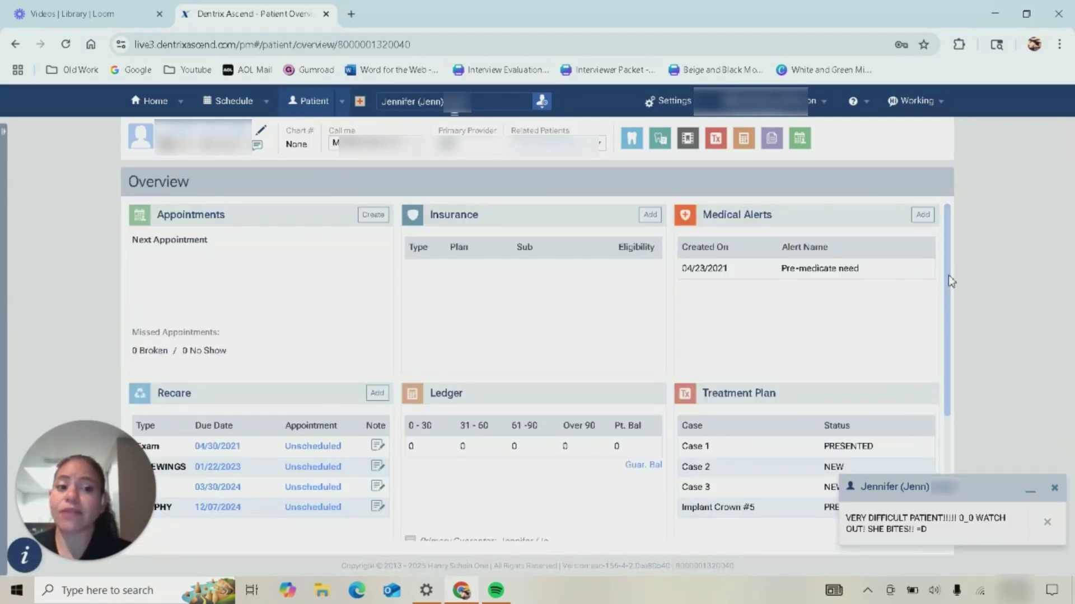
{"action": "scroll", "coordinate": [952, 289], "scroll_direction": "down", "scroll_amount": 4}
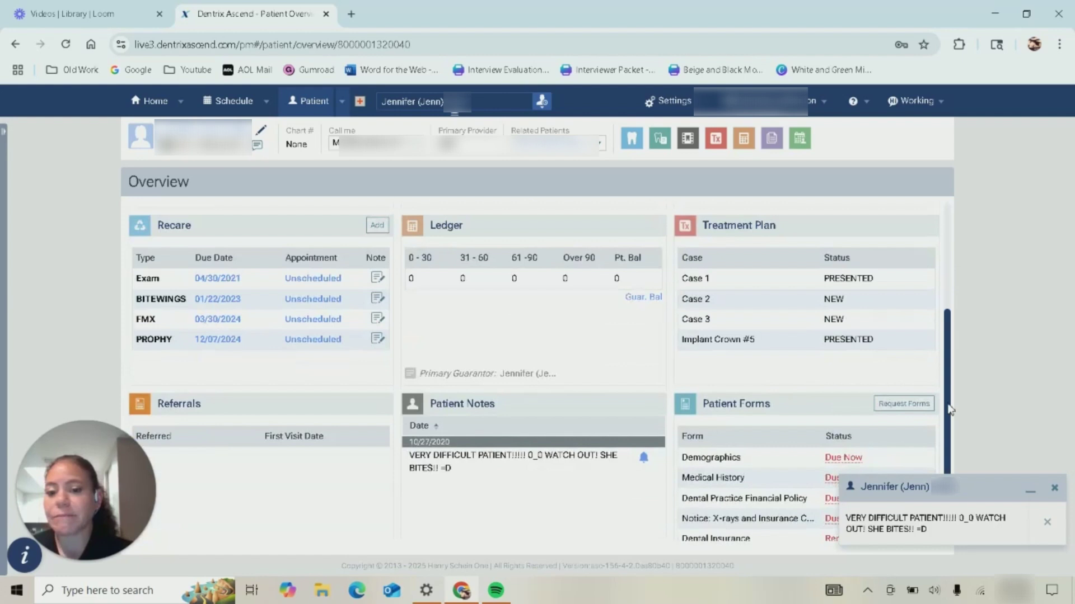
{"action": "scroll", "coordinate": [952, 280], "scroll_direction": "up", "scroll_amount": 4}
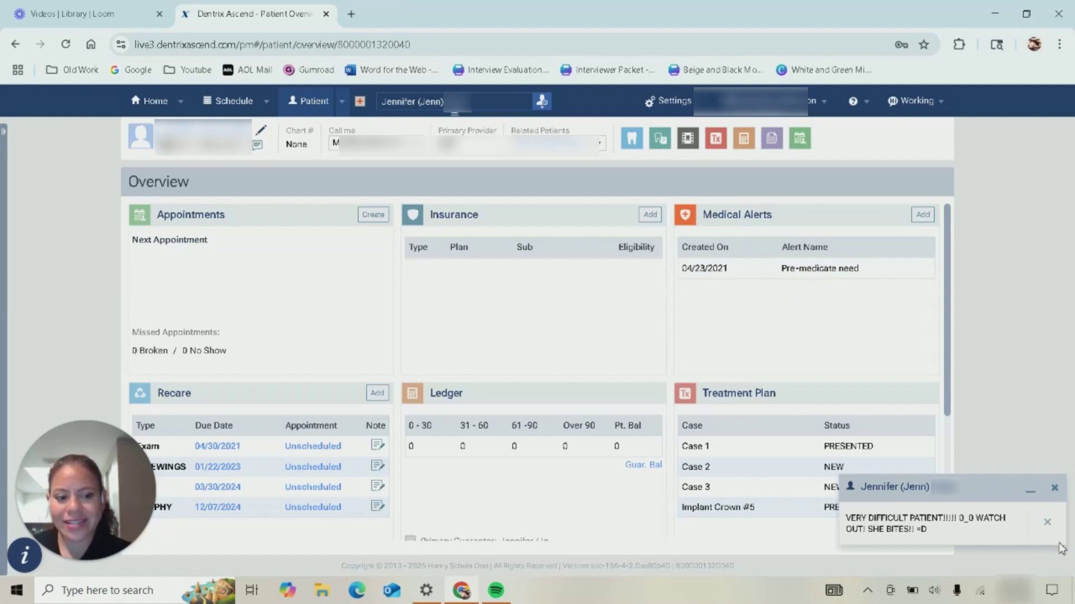
{"action": "left_click", "coordinate": [1047, 523]}
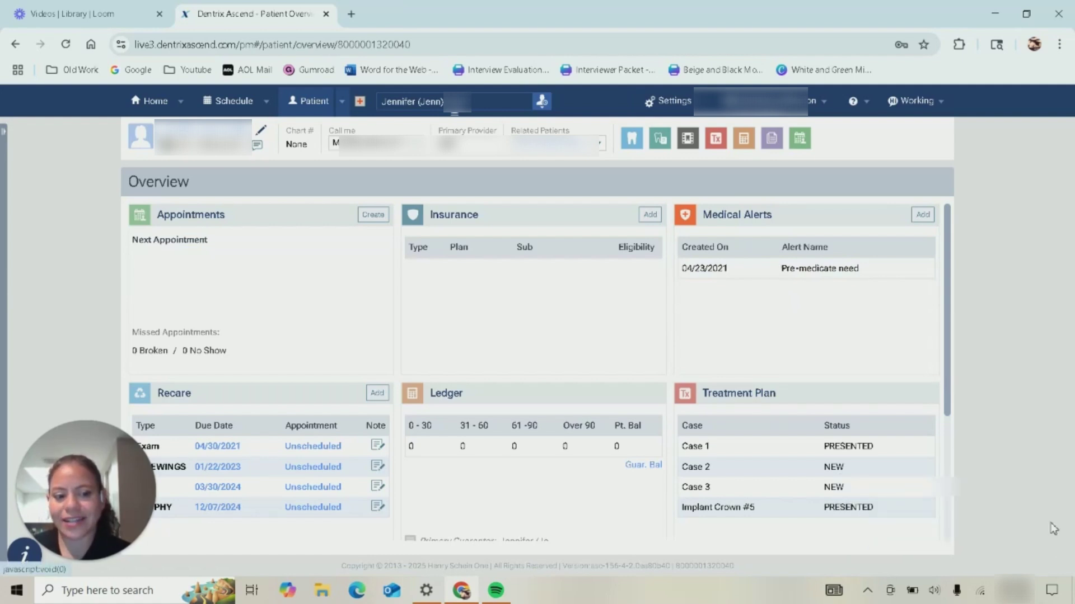
{"action": "left_click", "coordinate": [342, 101]}
- Open the tooth chart and try the procedure picker's planned and completed options for tooth 8 without adding anything
{"action": "left_click", "coordinate": [674, 163]}
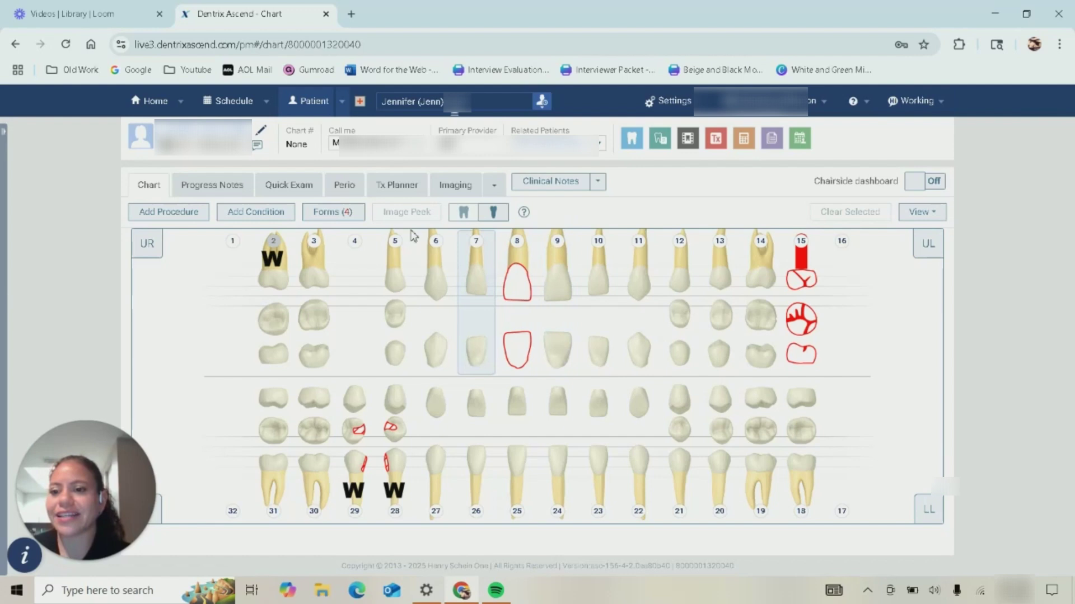
{"action": "left_click", "coordinate": [190, 212]}
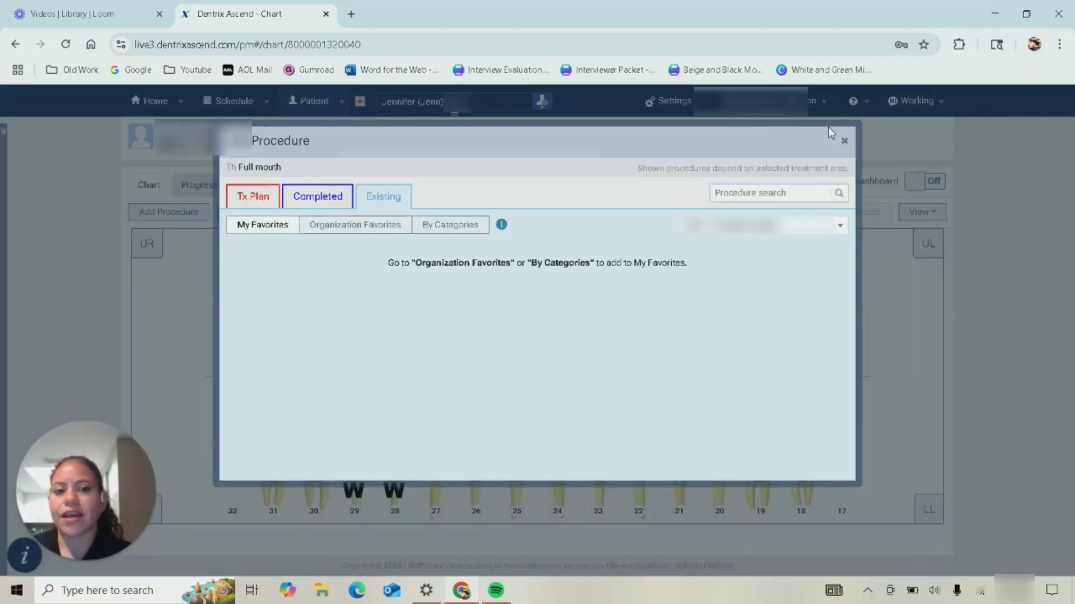
{"action": "left_click", "coordinate": [840, 136]}
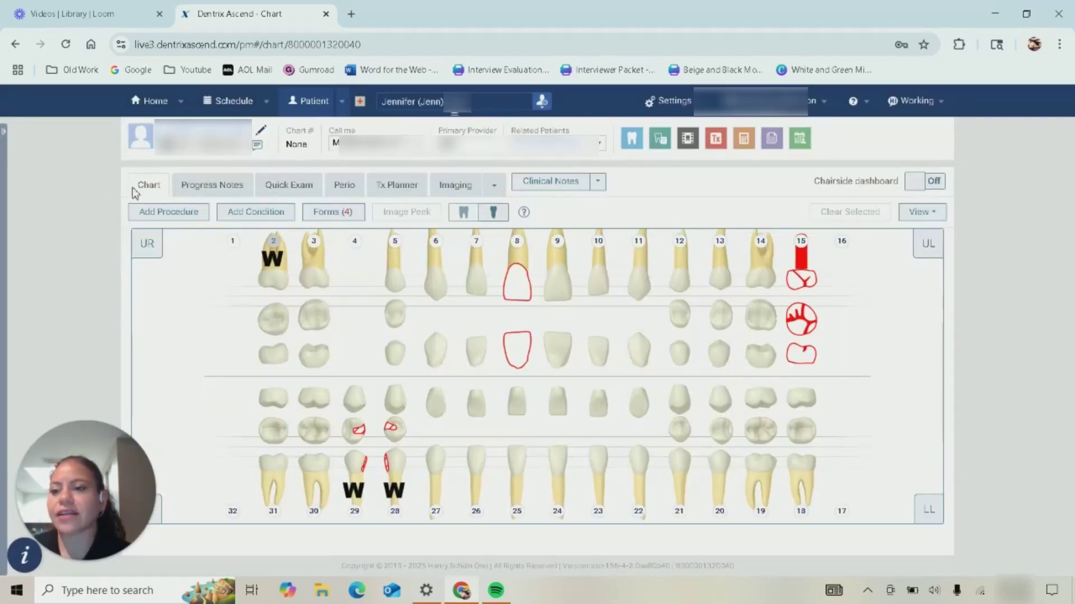
{"action": "left_click", "coordinate": [514, 291]}
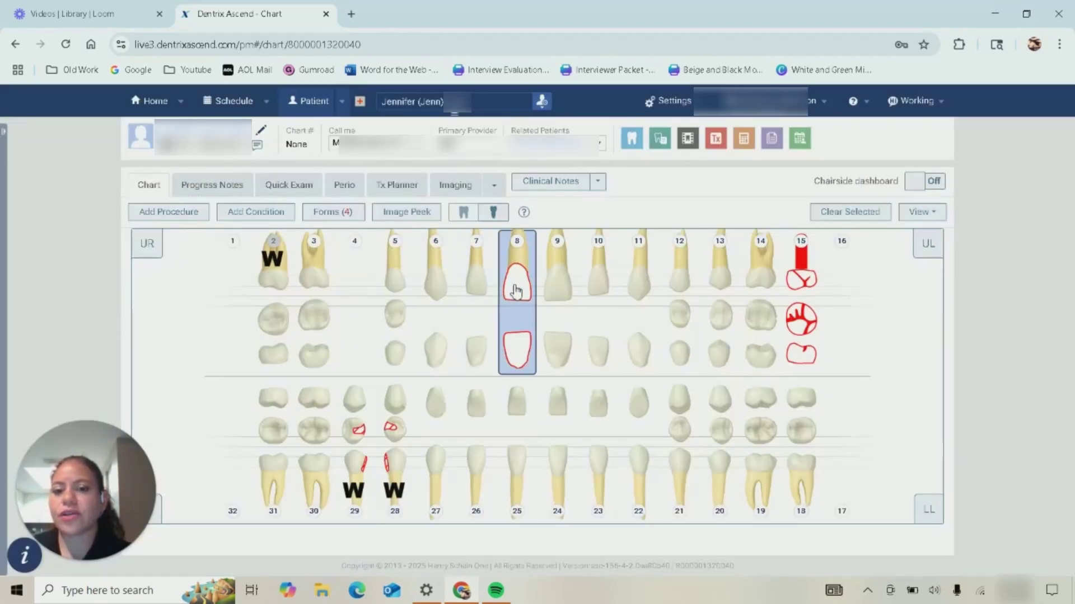
{"action": "left_click", "coordinate": [179, 212]}
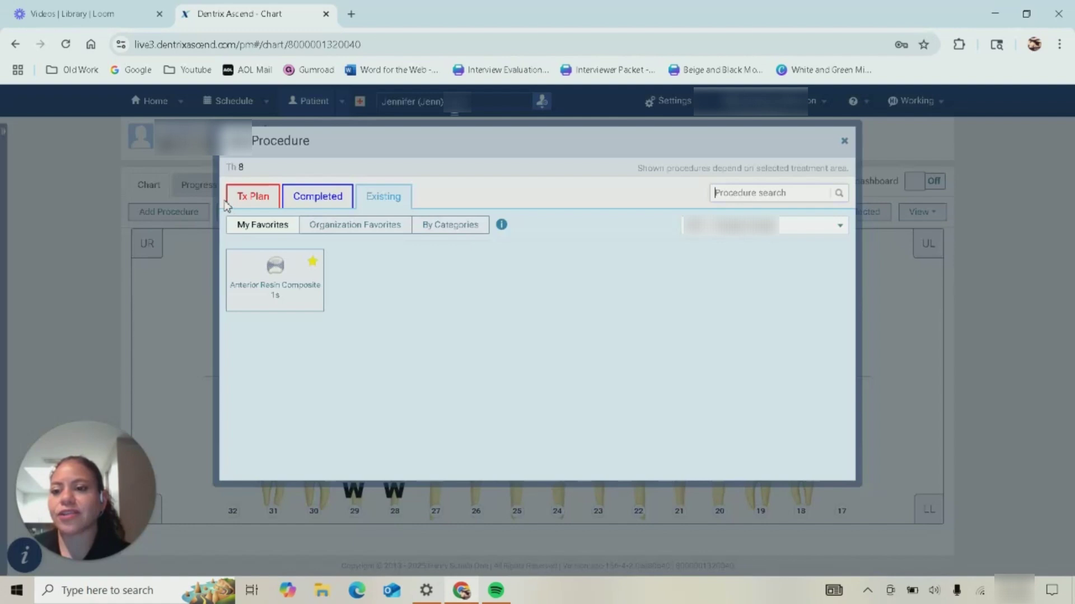
{"action": "left_click", "coordinate": [250, 201]}
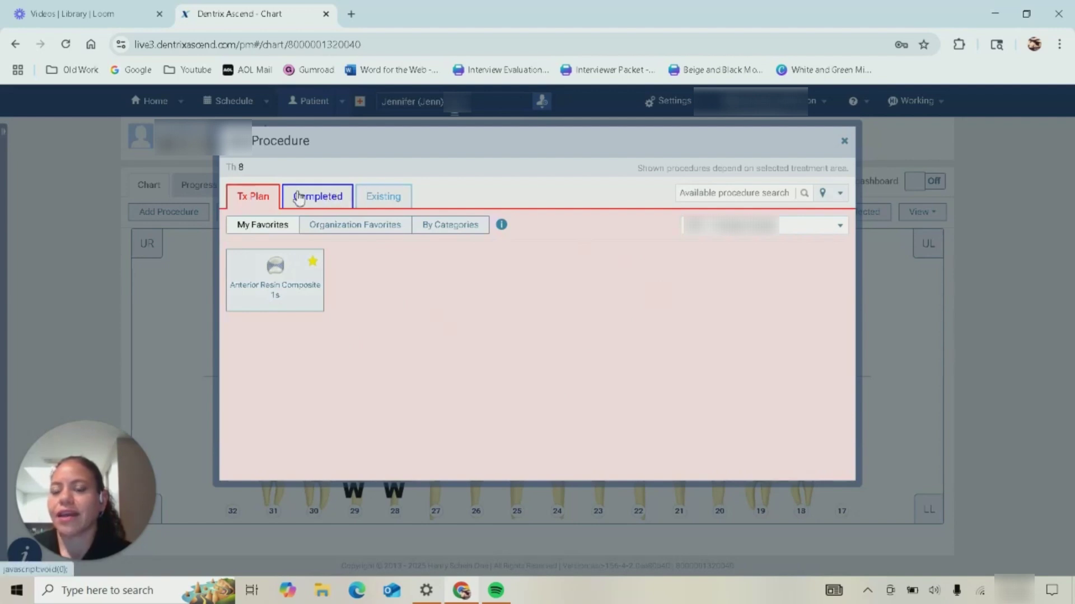
{"action": "left_click", "coordinate": [315, 201]}
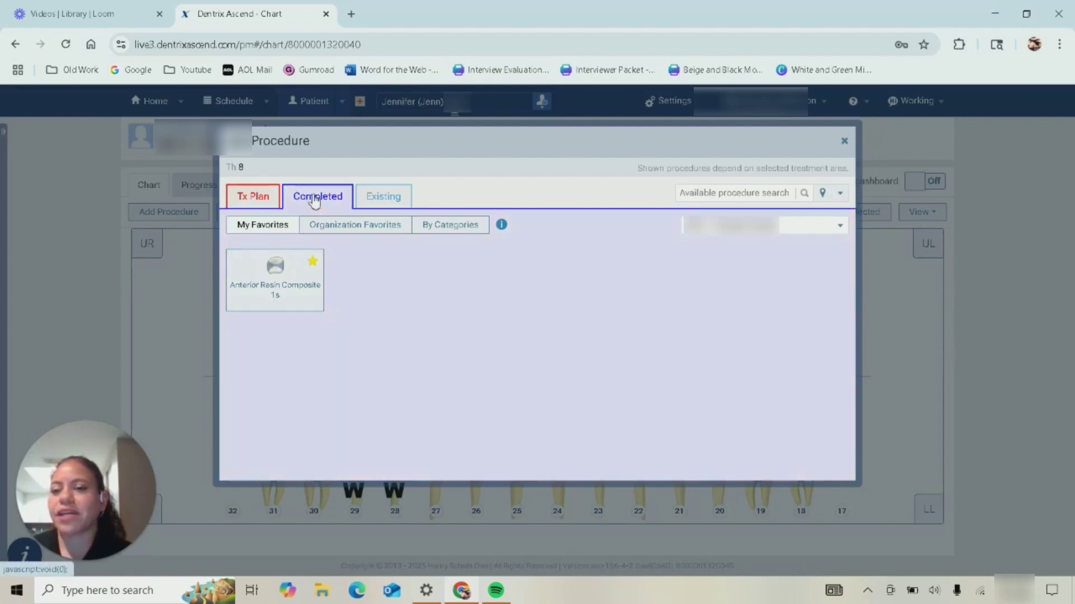
{"action": "left_click", "coordinate": [844, 141]}
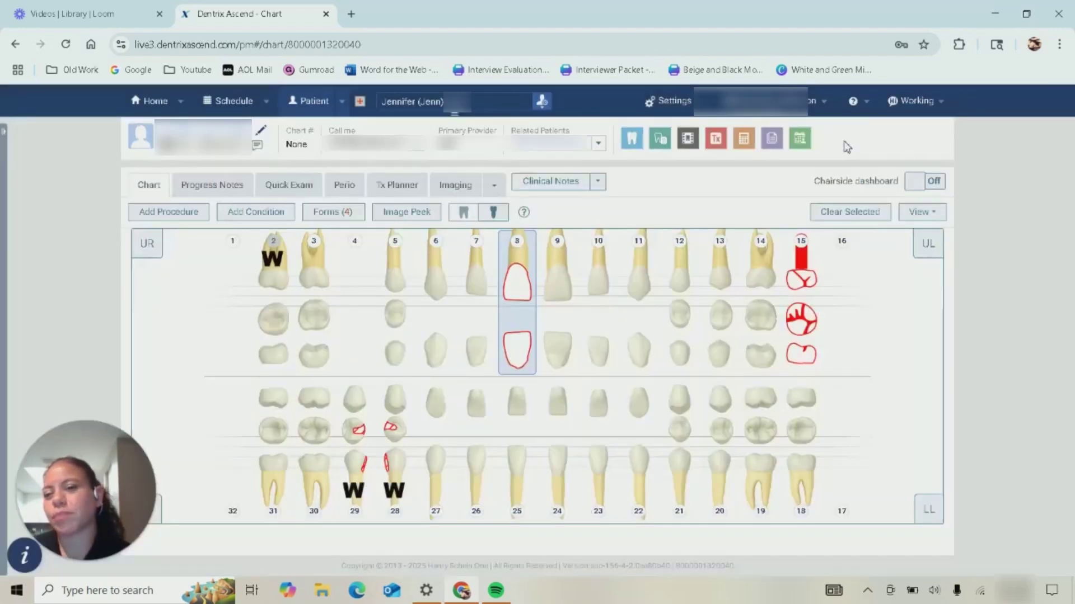
- Chart a completed anterior resin composite on tooth 6 with the O/I surfaces
{"action": "double_click", "coordinate": [444, 274]}
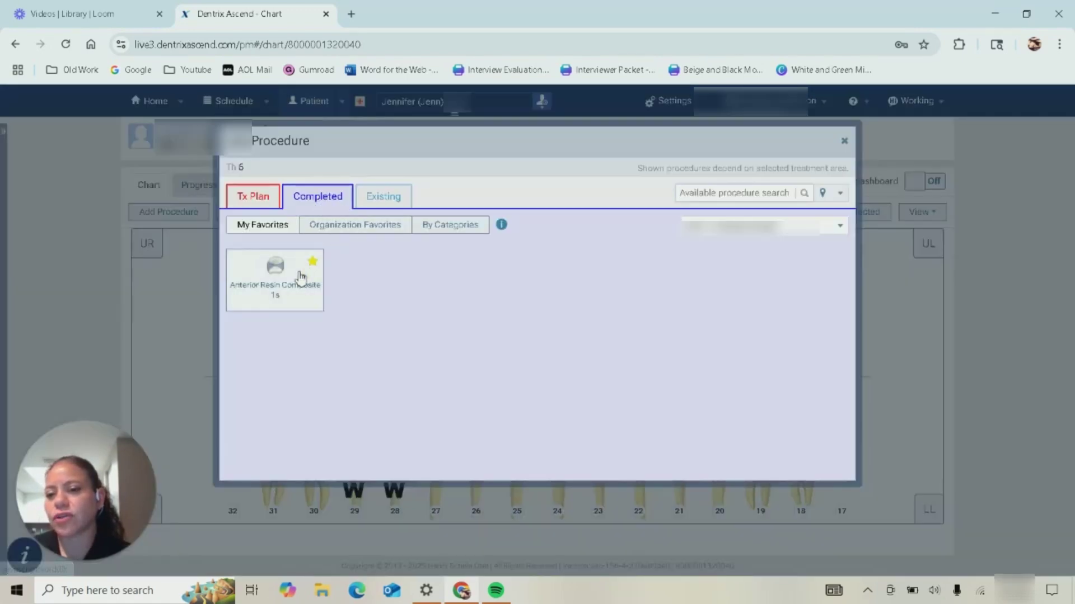
{"action": "left_click", "coordinate": [292, 275]}
{"action": "left_click", "coordinate": [434, 246]}
{"action": "left_click", "coordinate": [426, 322]}
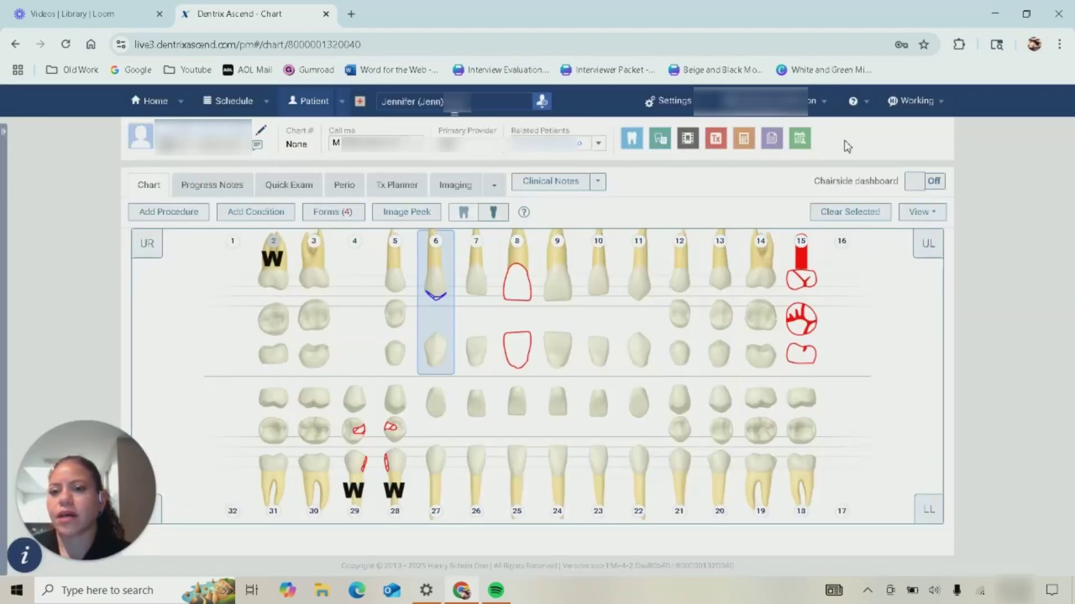
- Chart an existing anterior resin composite on teeth 6 and 7
{"action": "left_click", "coordinate": [476, 316]}
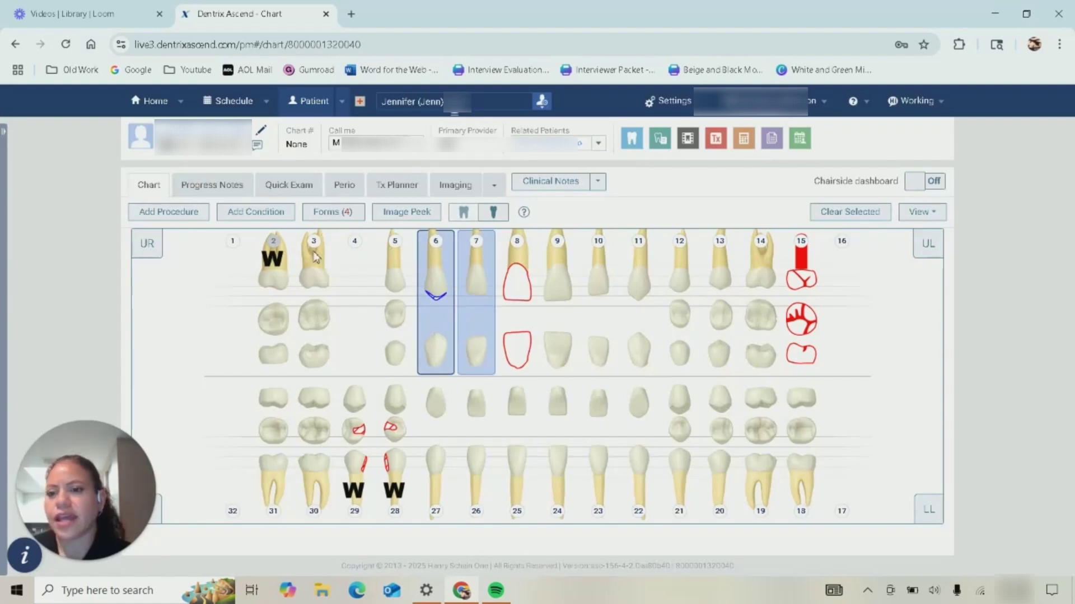
{"action": "left_click", "coordinate": [197, 217]}
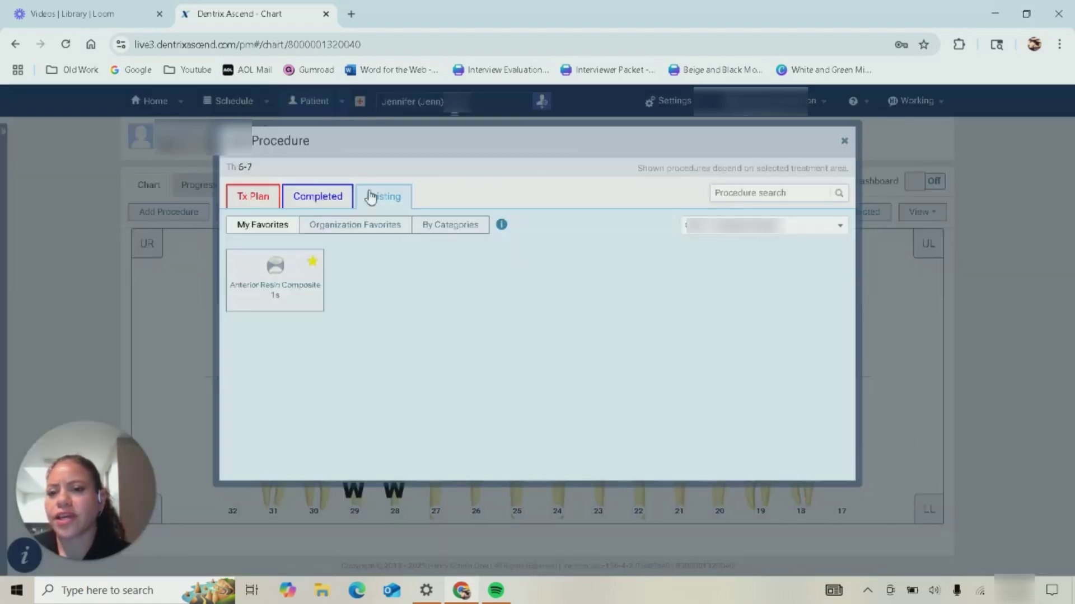
{"action": "left_click", "coordinate": [294, 289]}
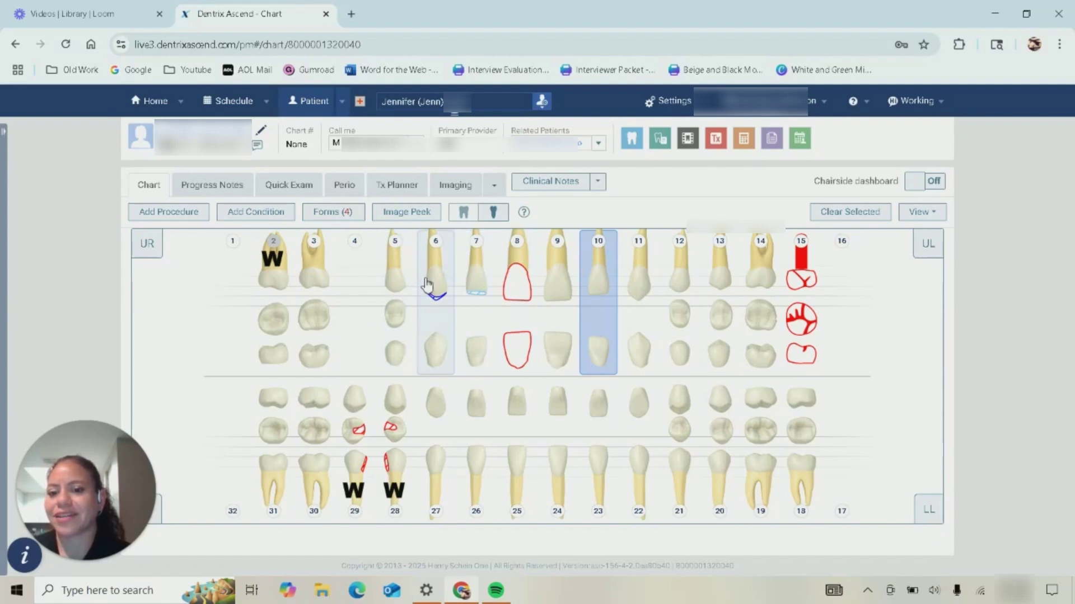
{"action": "left_click", "coordinate": [516, 284]}
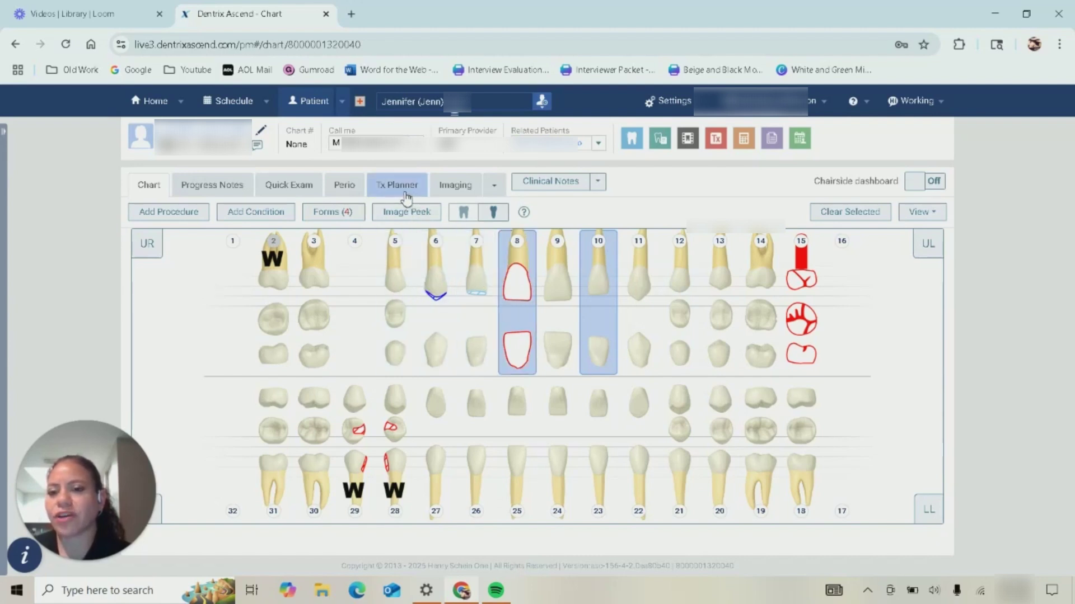
- Set Case 3's D2740 porcelain crown on tooth 8 to Completed, dropping Visit 1 to 425.00
{"action": "left_click", "coordinate": [400, 186]}
{"action": "left_click", "coordinate": [247, 326]}
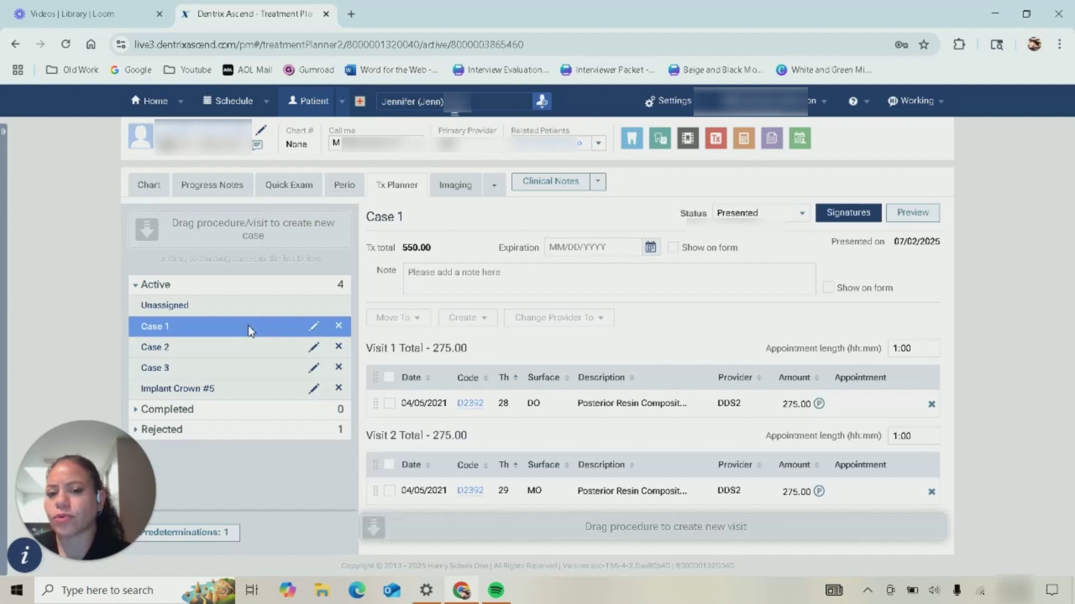
{"action": "left_click", "coordinate": [246, 368]}
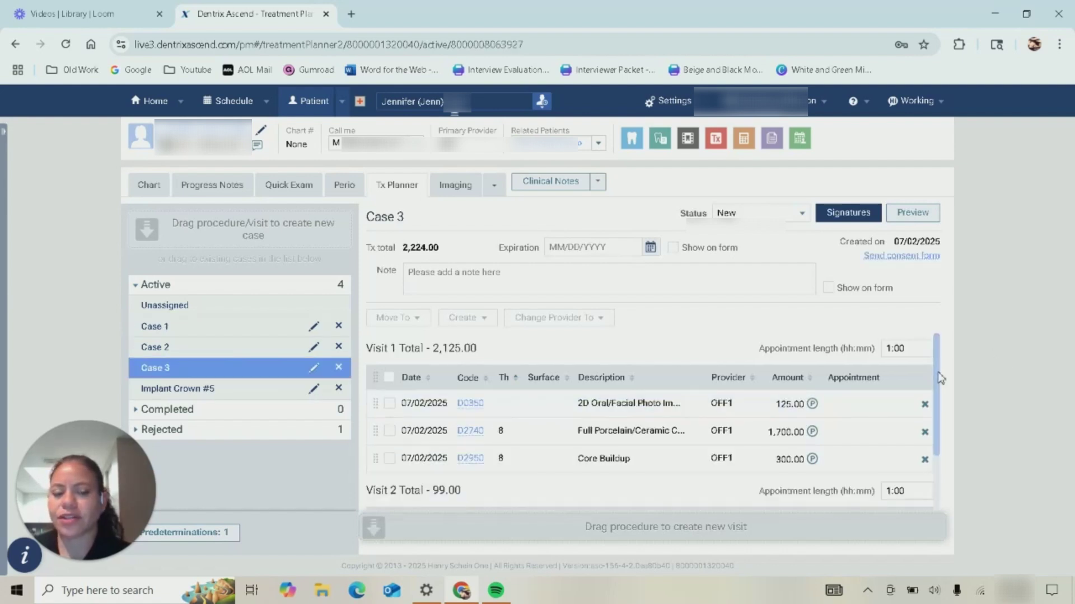
{"action": "left_click_drag", "start_coordinate": [938, 378], "coordinate": [947, 424]}
{"action": "left_click", "coordinate": [616, 391]}
{"action": "left_click", "coordinate": [338, 230]}
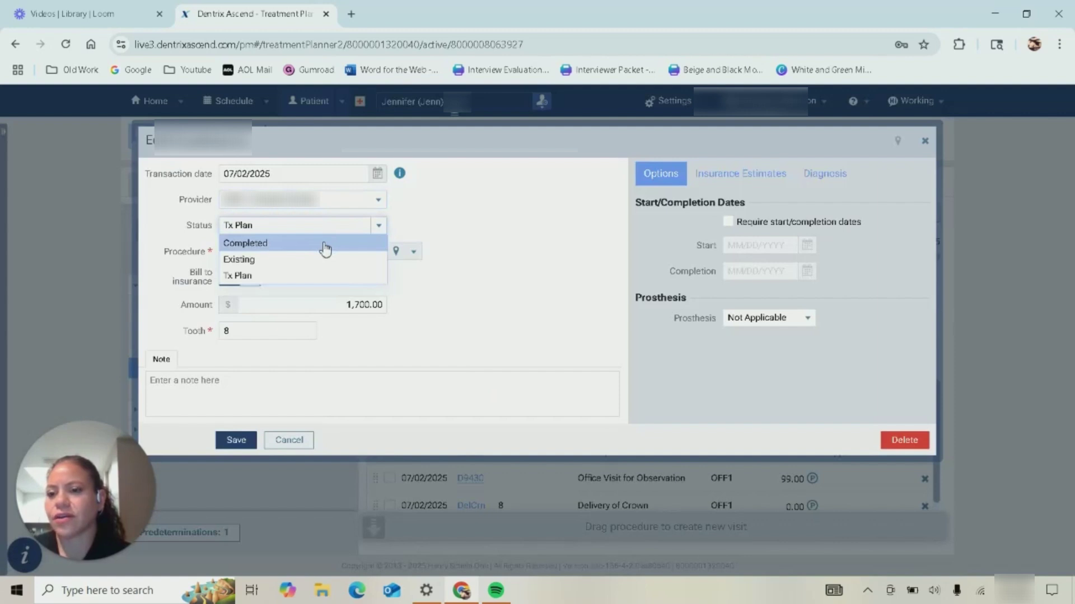
{"action": "left_click", "coordinate": [325, 244]}
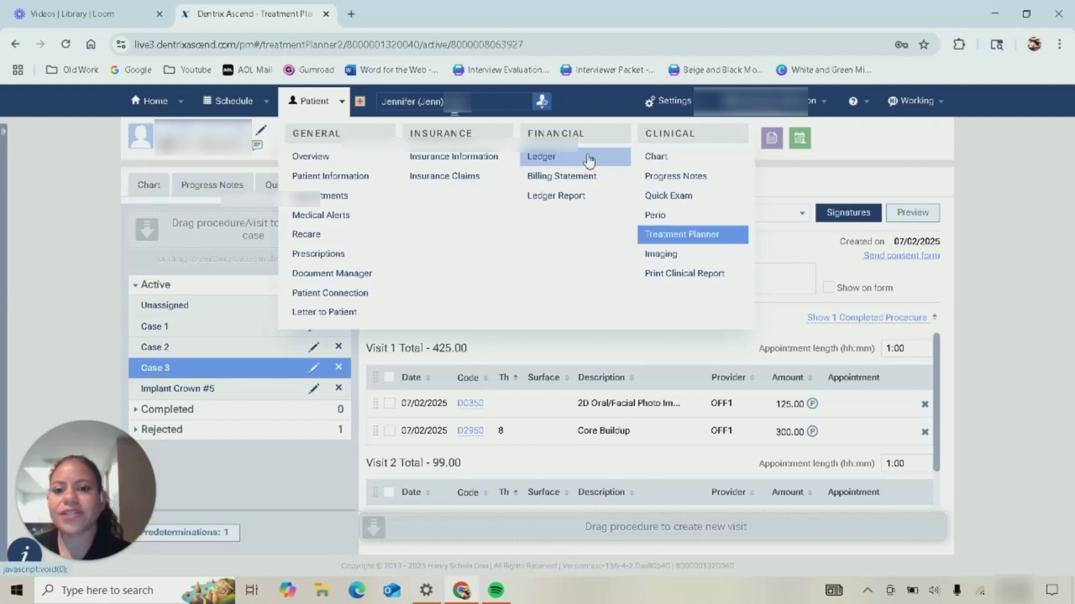
- Delete the D2330 resin composite and D2740 crown procedures from the patient's ledger
{"action": "left_click", "coordinate": [587, 156]}
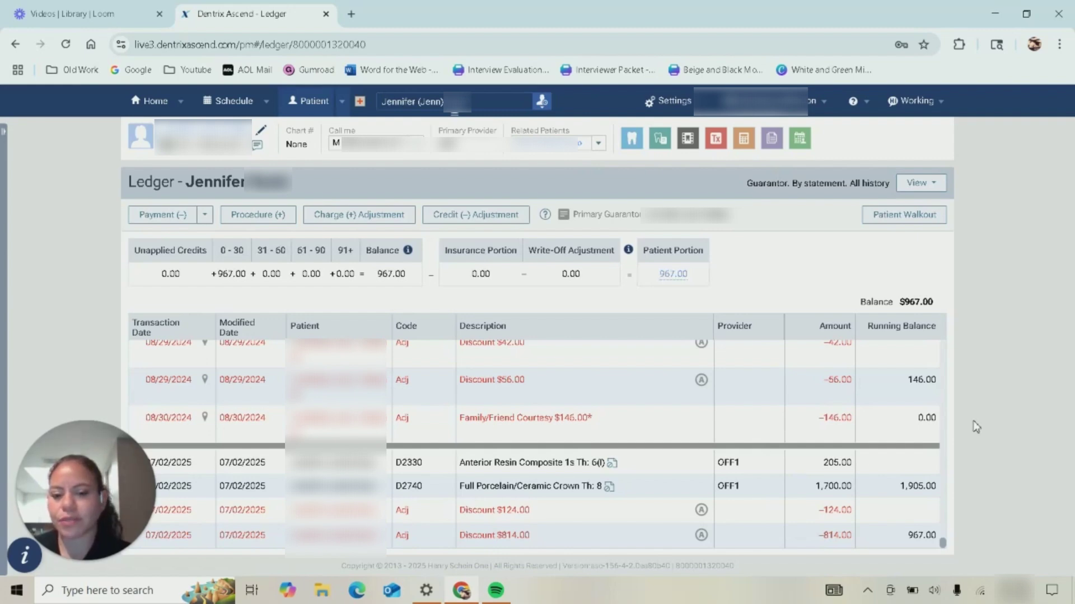
{"action": "left_click", "coordinate": [652, 464]}
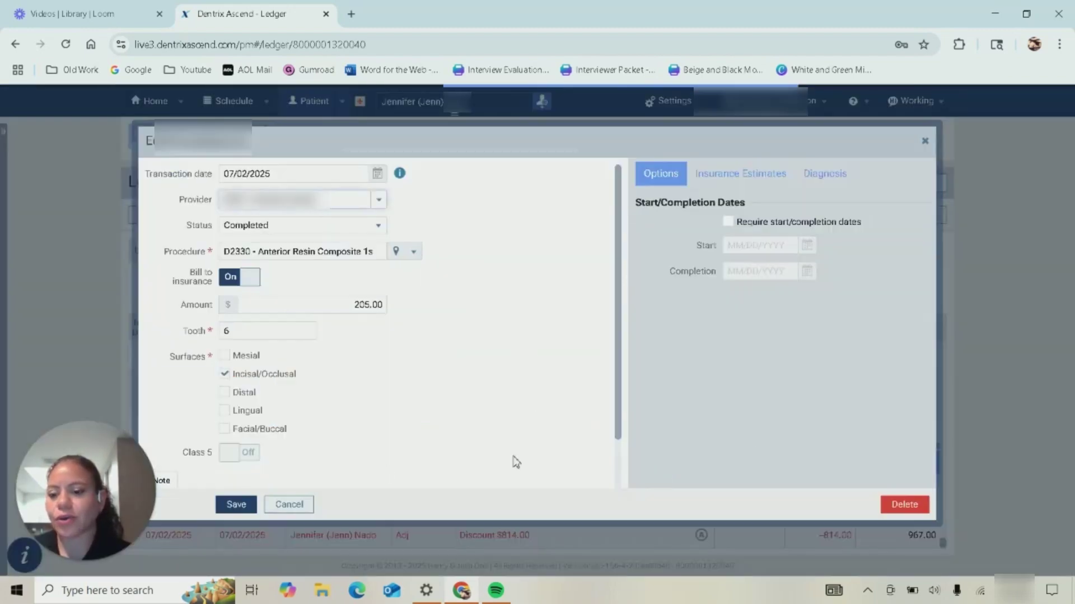
{"action": "left_click", "coordinate": [919, 505]}
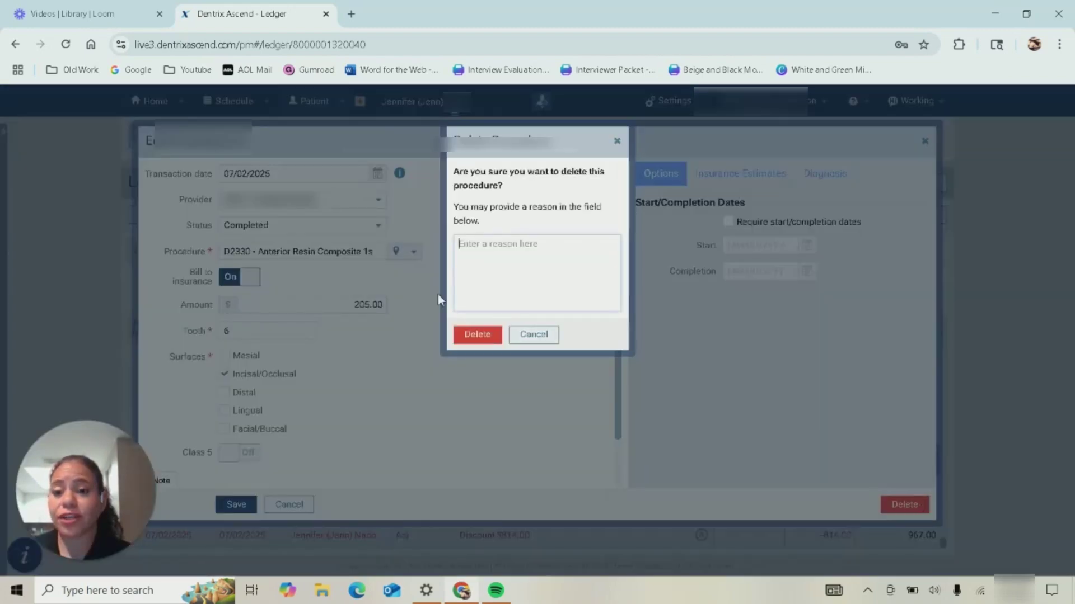
{"action": "left_click", "coordinate": [476, 336]}
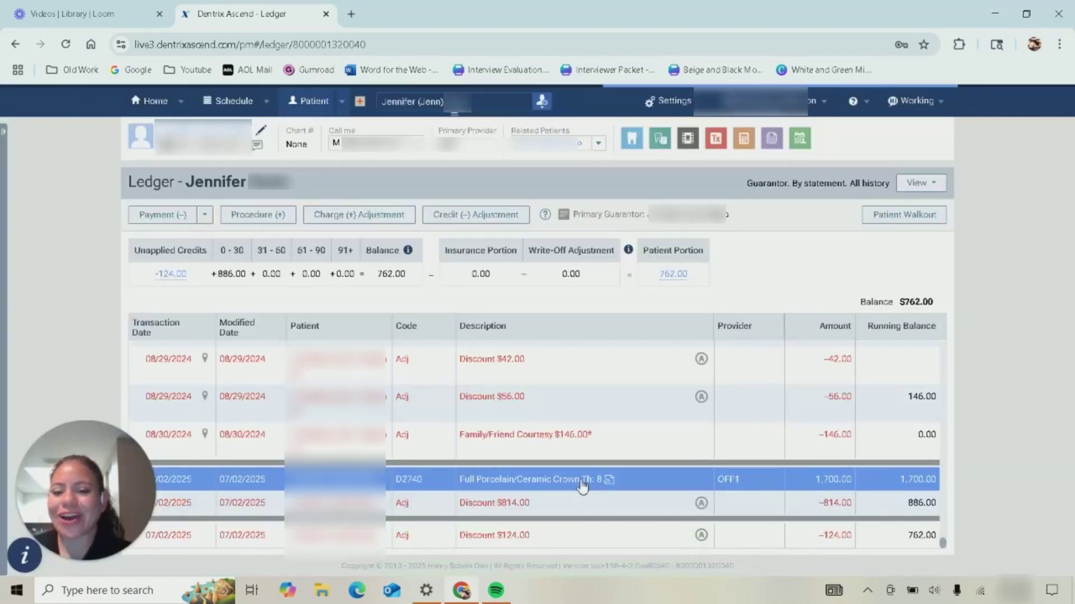
{"action": "left_click", "coordinate": [582, 486]}
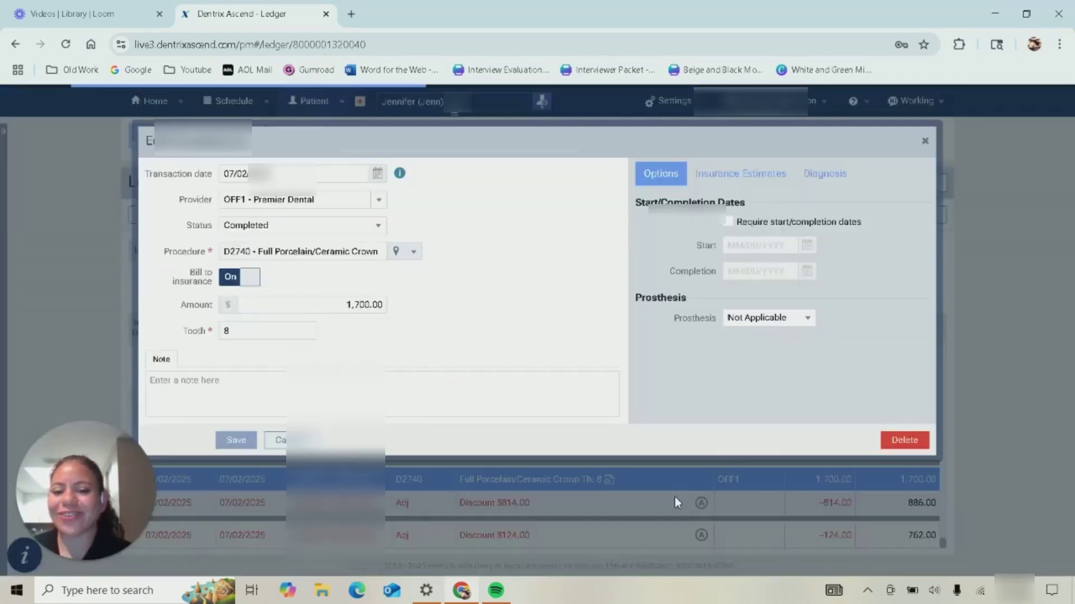
{"action": "left_click", "coordinate": [904, 441]}
{"action": "left_click", "coordinate": [482, 335]}
- Delete the $124.00 discount adjustment and return to the tooth chart
{"action": "left_click", "coordinate": [558, 516]}
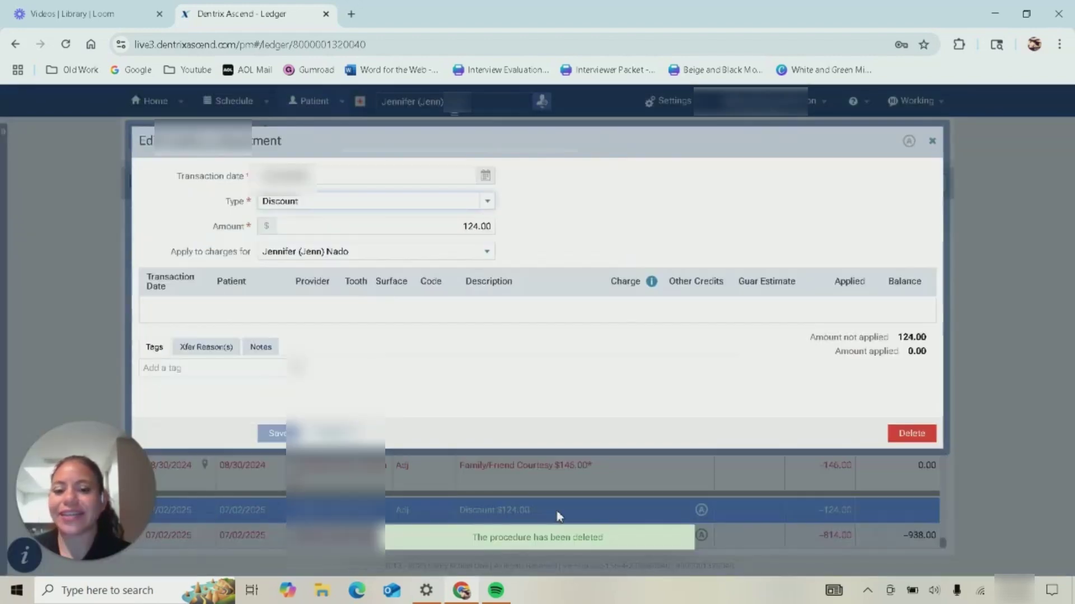
{"action": "left_click", "coordinate": [915, 437]}
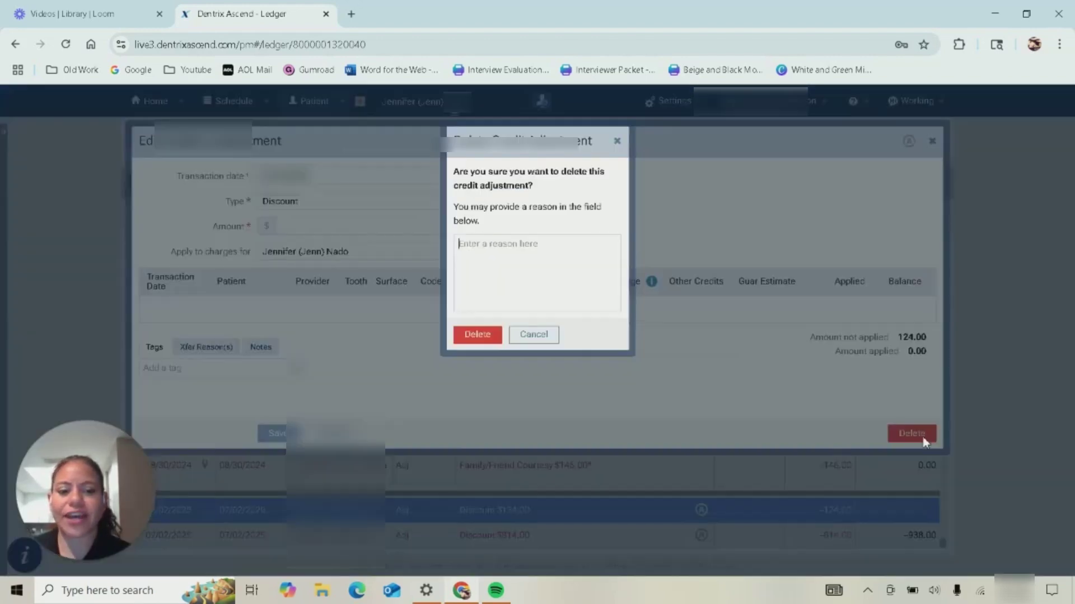
{"action": "left_click", "coordinate": [477, 335]}
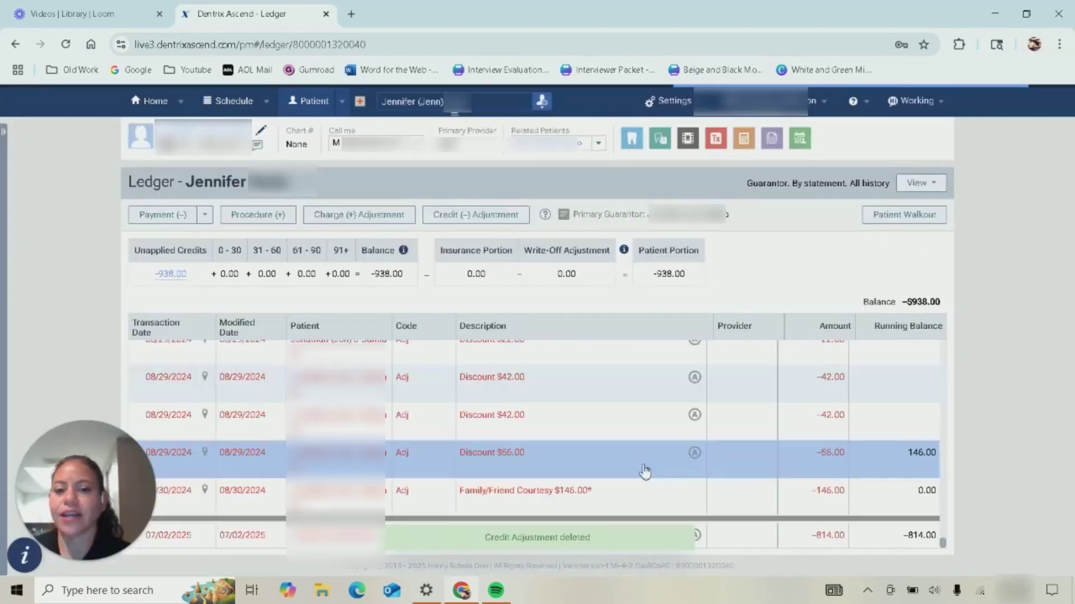
{"action": "left_click", "coordinate": [686, 143]}
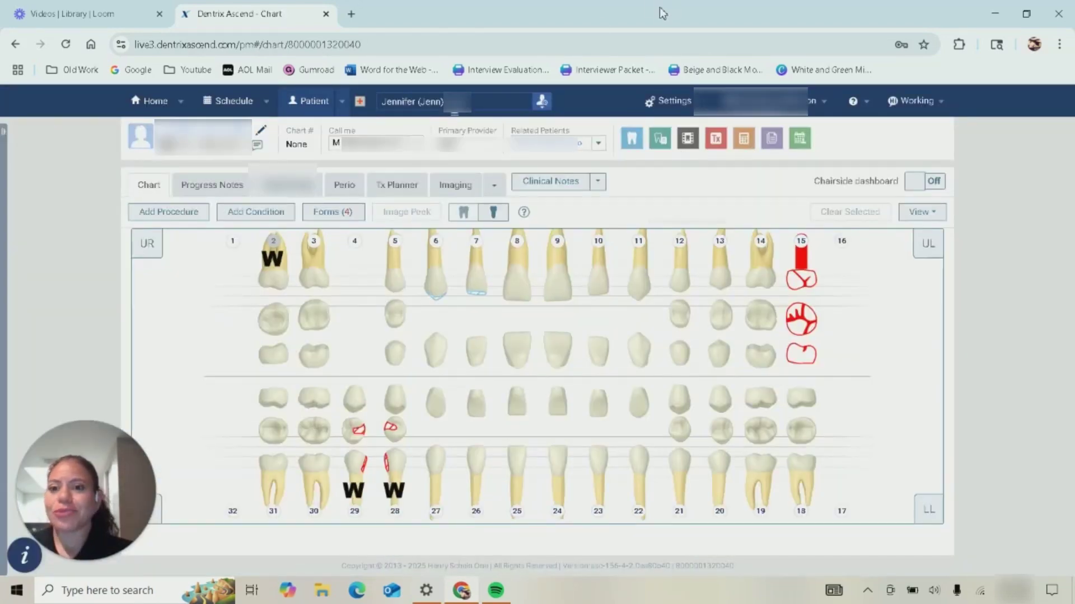
- Review Case 1, the Case 2 implant plan, and Case 3, which totals 524.00
{"action": "left_click", "coordinate": [403, 186]}
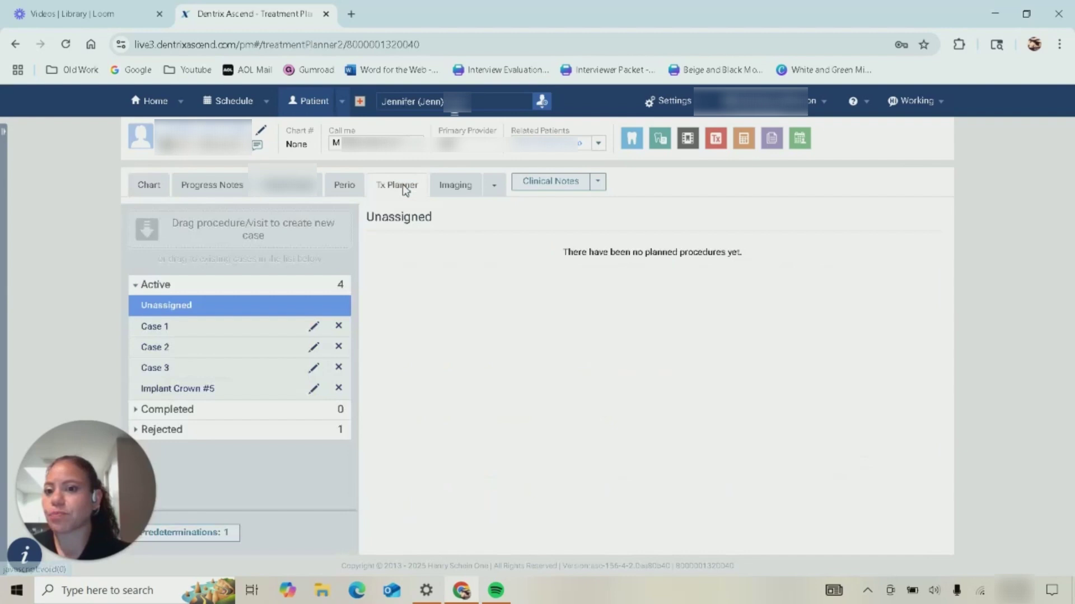
{"action": "left_click", "coordinate": [194, 331]}
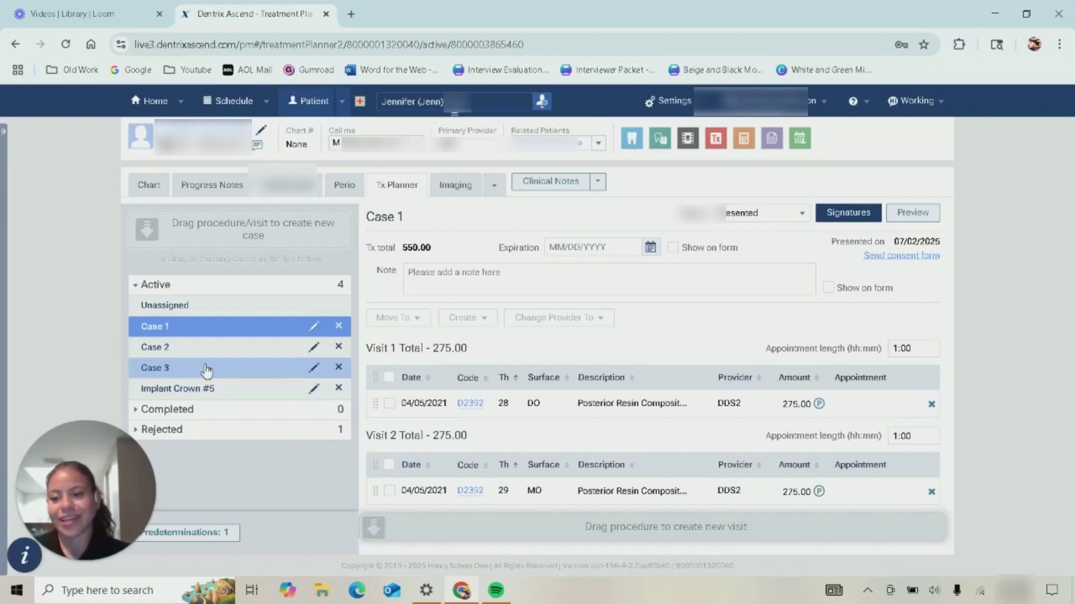
{"action": "left_click", "coordinate": [210, 348]}
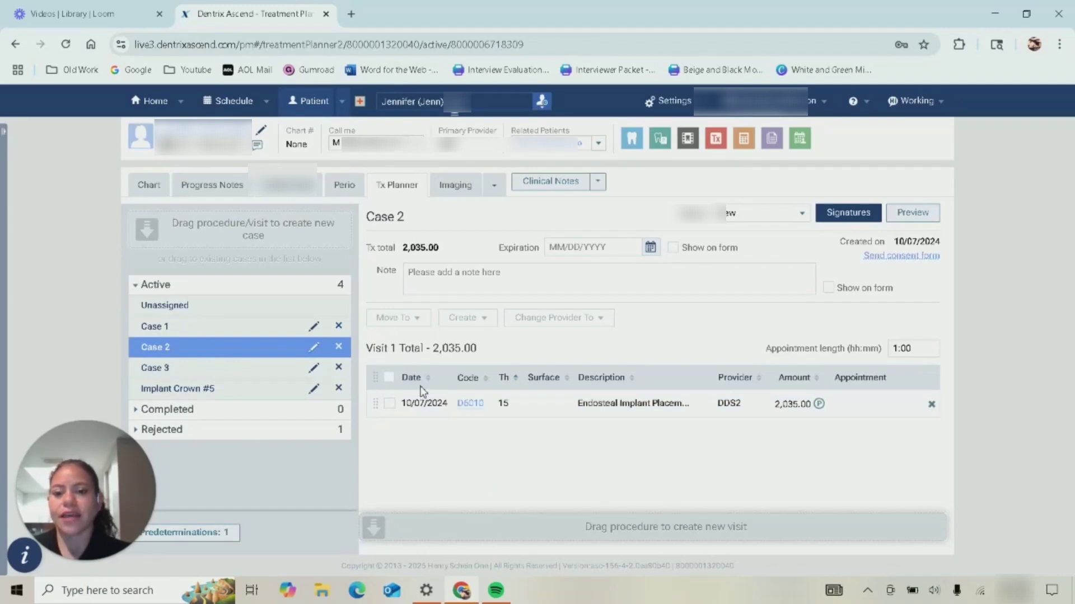
{"action": "left_click", "coordinate": [204, 370]}
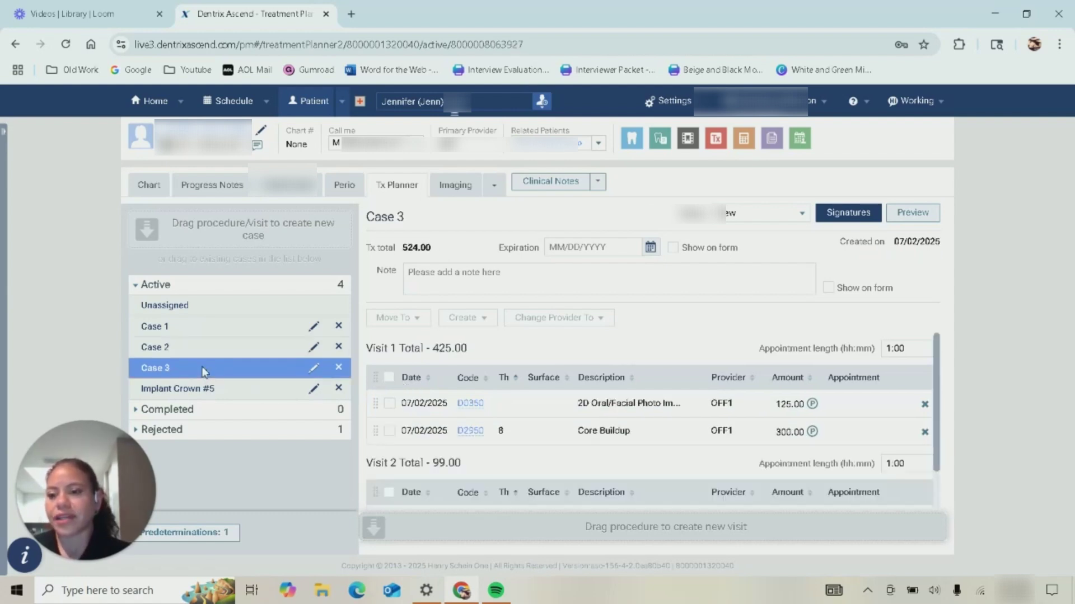
- Create a No insurance coverage predetermination from Case 3's procedures, then close the Predetermination Detail dialog
{"action": "left_click", "coordinate": [391, 379]}
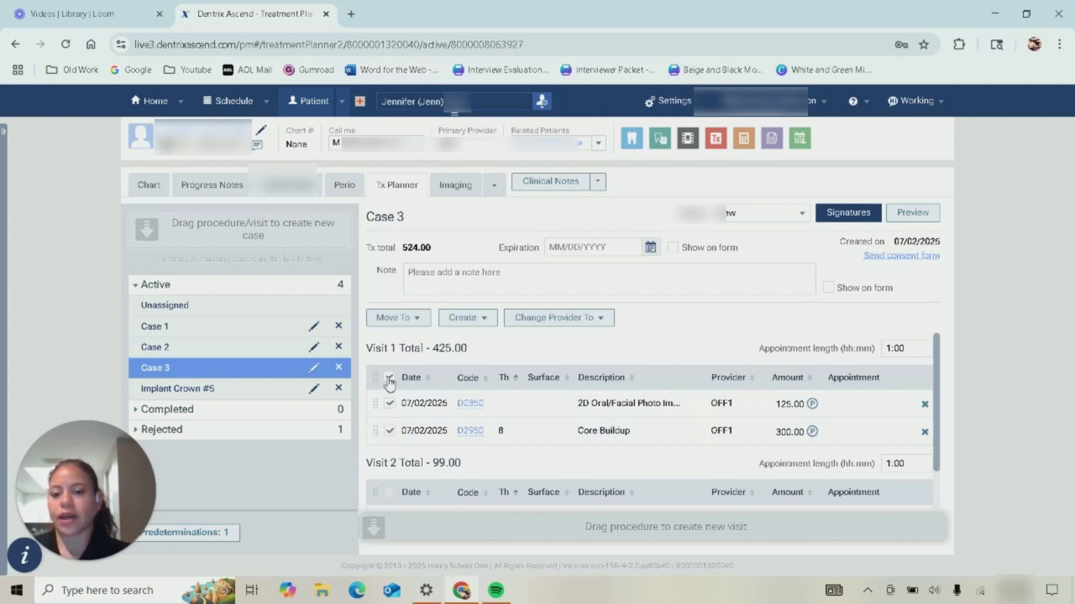
{"action": "left_click", "coordinate": [390, 404]}
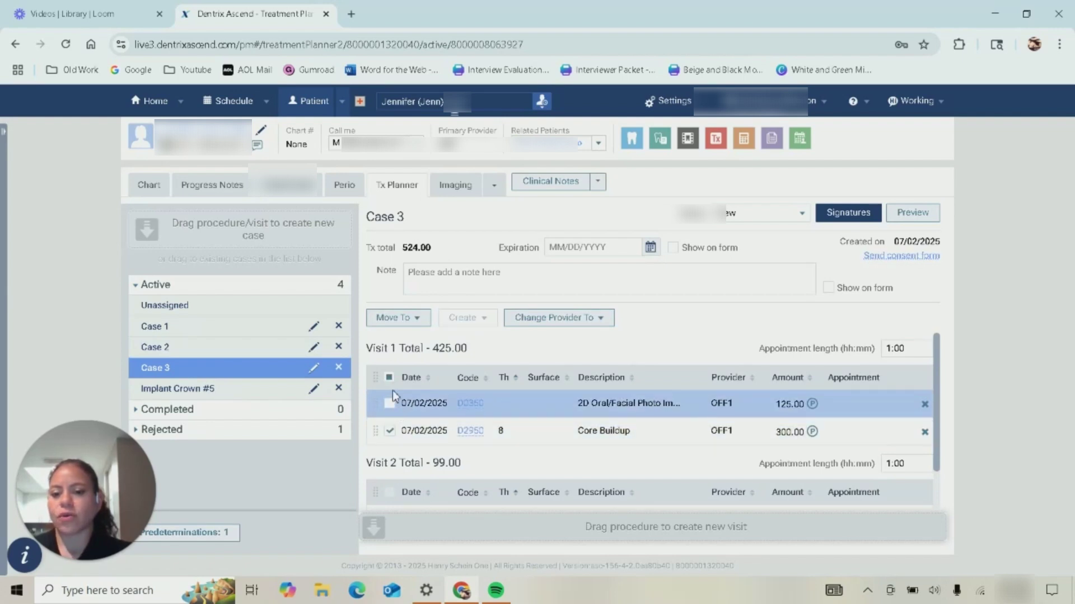
{"action": "left_click", "coordinate": [389, 431]}
{"action": "left_click", "coordinate": [389, 432]}
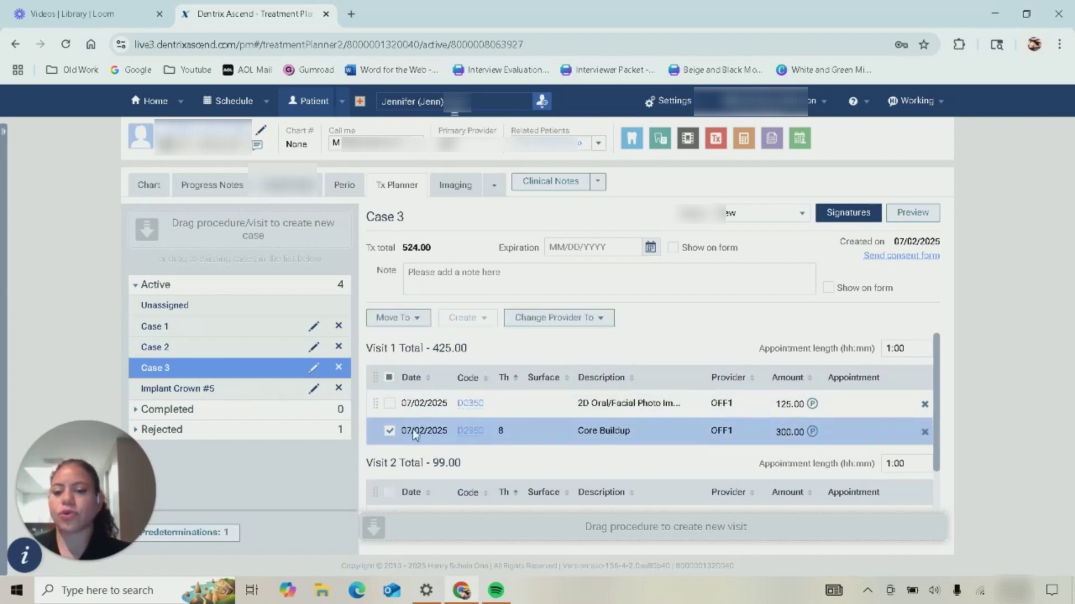
{"action": "left_click", "coordinate": [465, 318]}
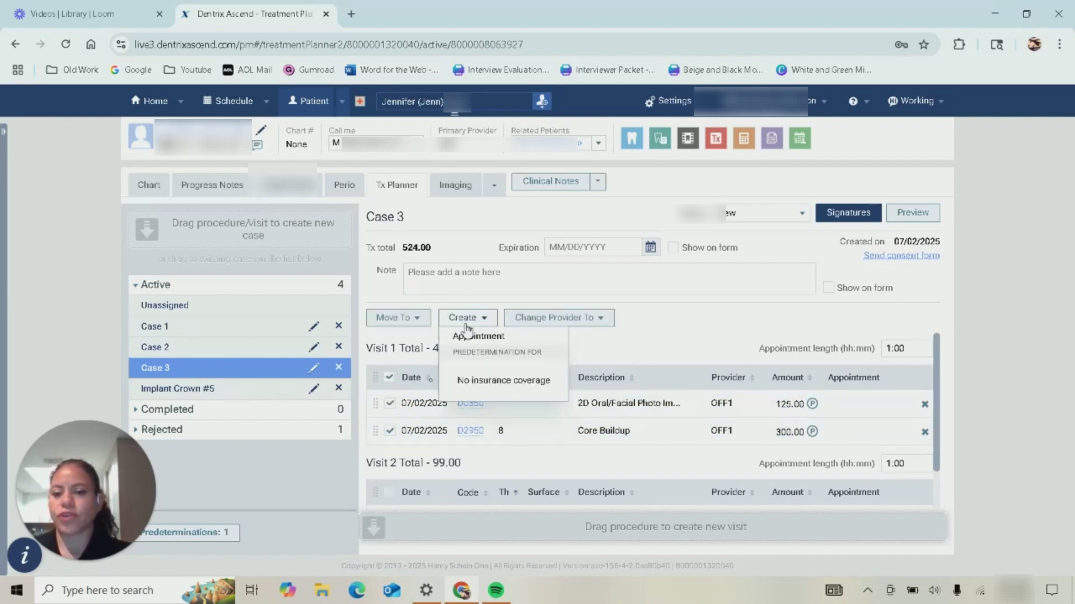
{"action": "left_click", "coordinate": [482, 387]}
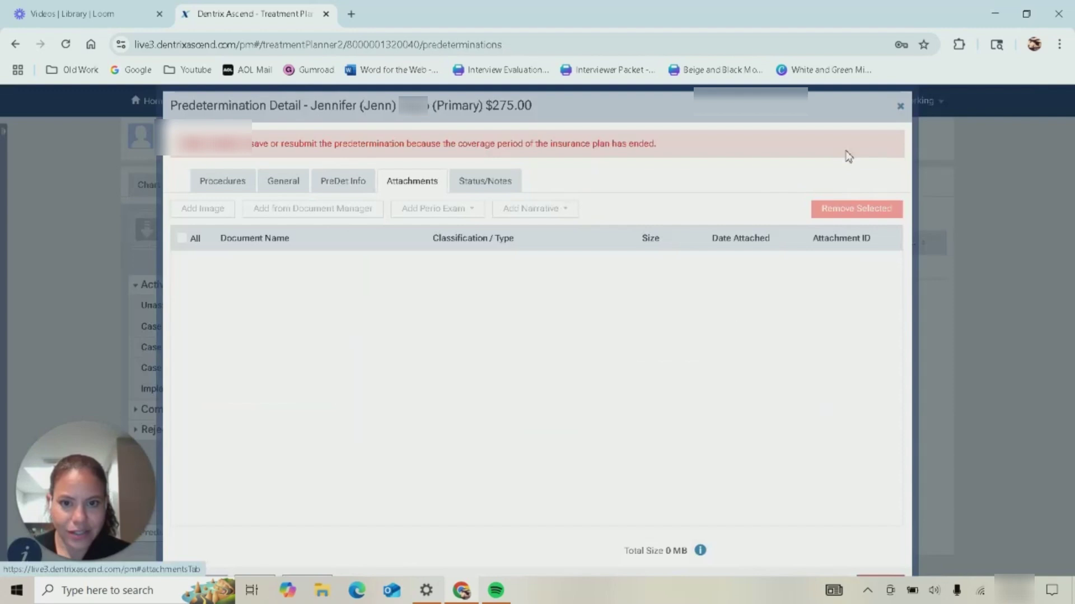
{"action": "left_click", "coordinate": [899, 106]}
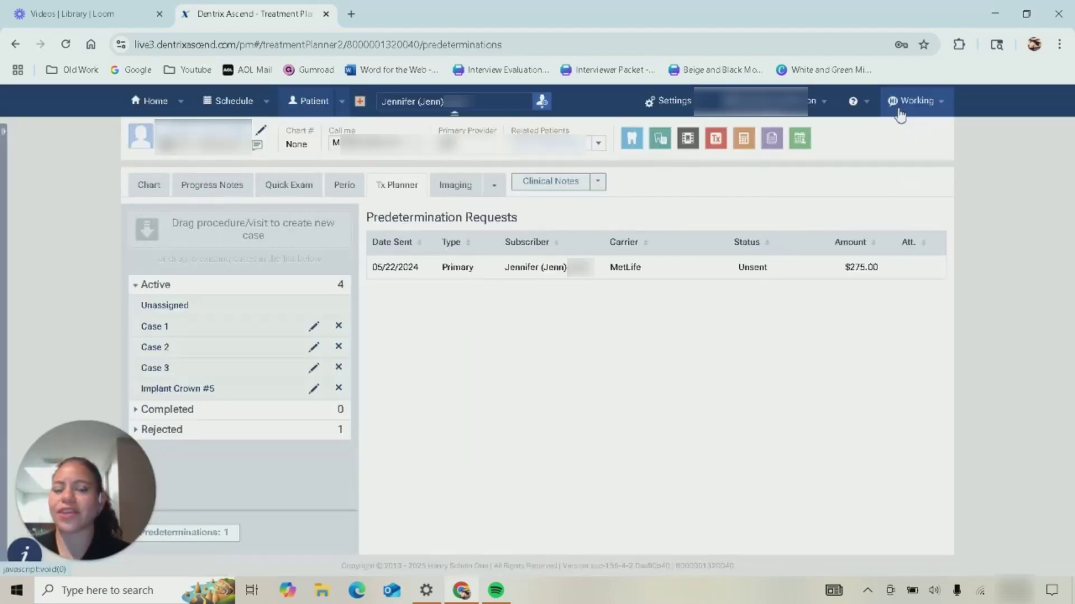